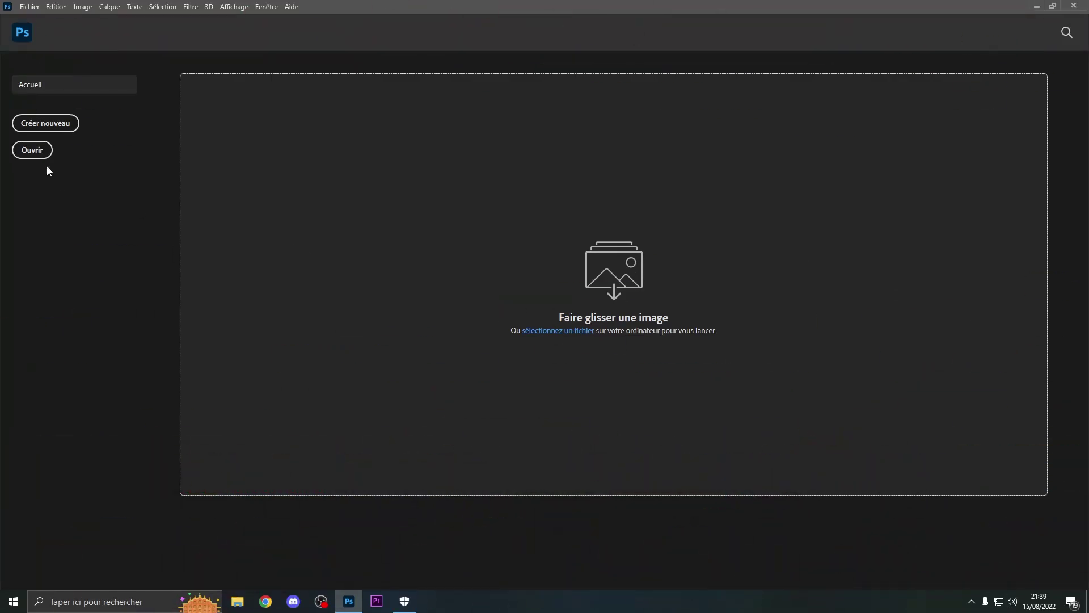
Step: Open TEMPLATE BANNIER YOUTUBE.png from the PACK folder
{"action": "left_click", "coordinate": [31, 151]}
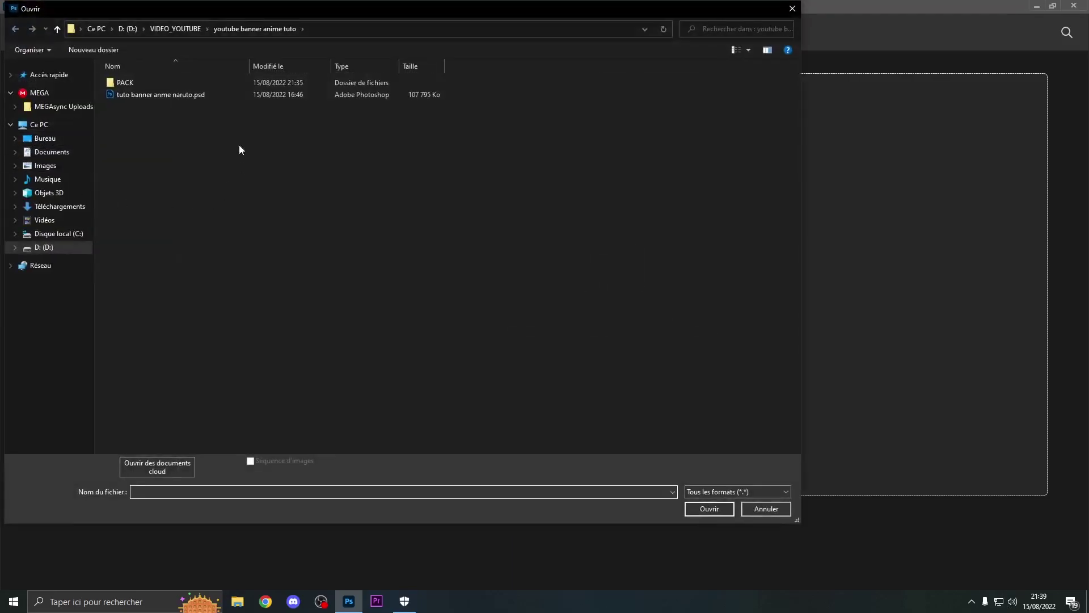
{"action": "double_click", "coordinate": [168, 85]}
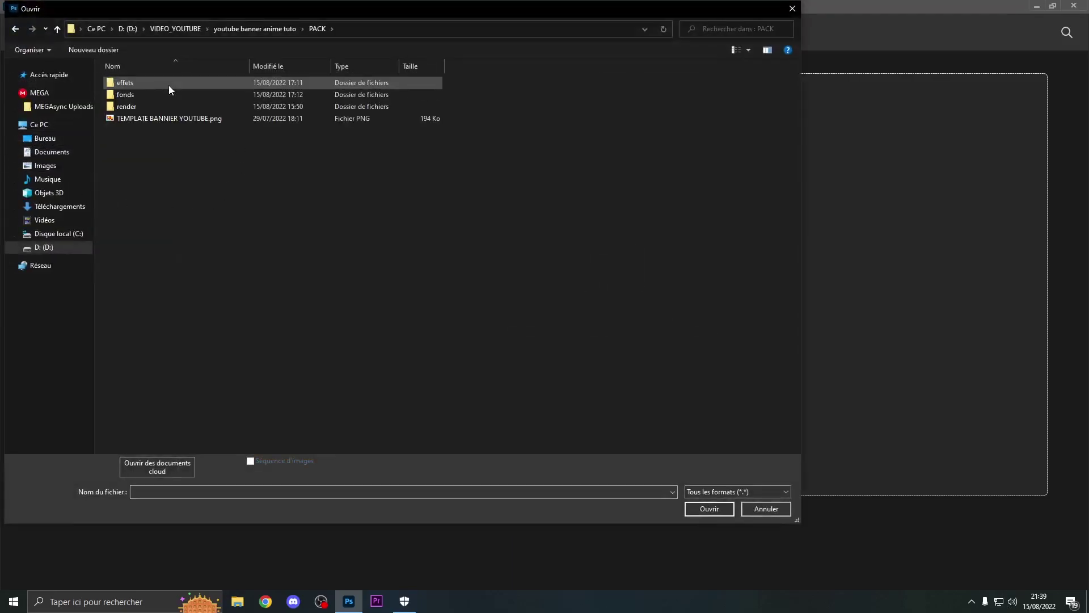
{"action": "left_click", "coordinate": [165, 120]}
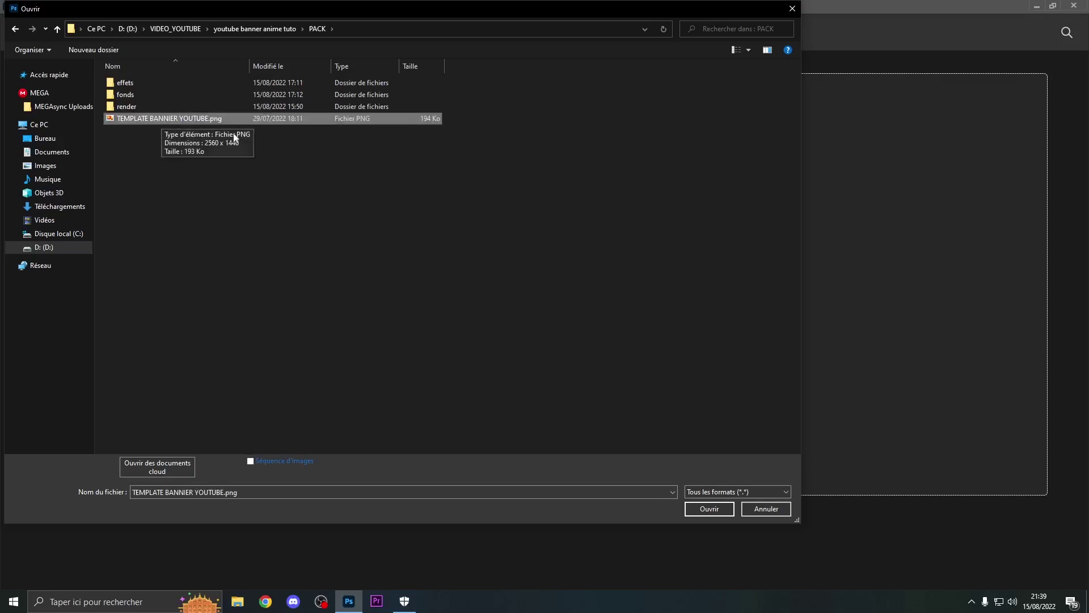
{"action": "left_click", "coordinate": [701, 510]}
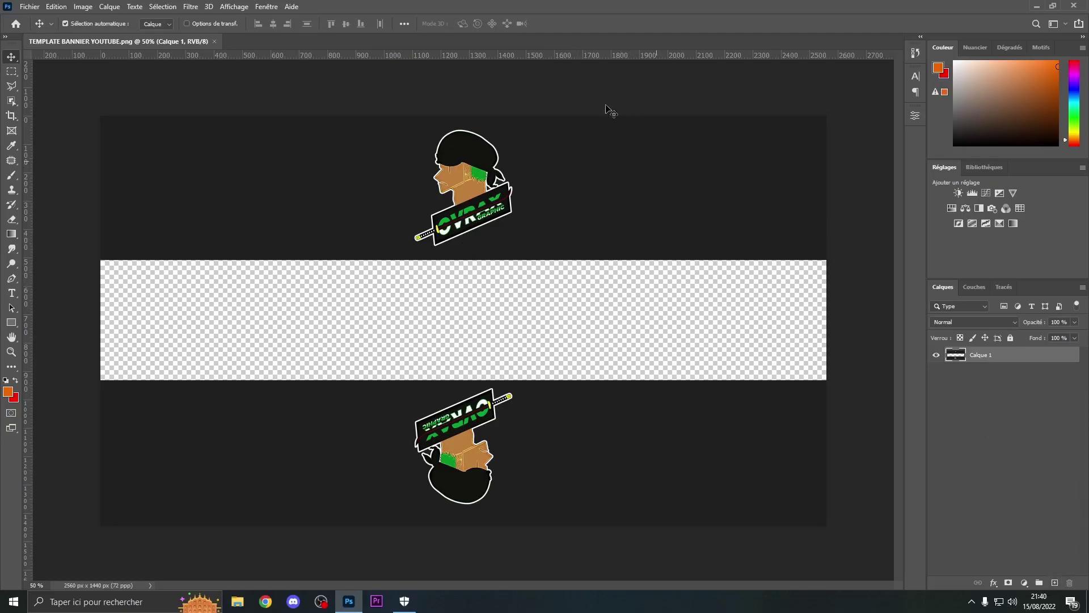
Step: Add a layer beneath Calque 1 and fit image 72714 into the banner strip's left half and 487187, scaled to 34%, into its right half
{"action": "left_click", "coordinate": [1055, 582]}
{"action": "left_click_drag", "start_coordinate": [999, 370], "coordinate": [982, 360]}
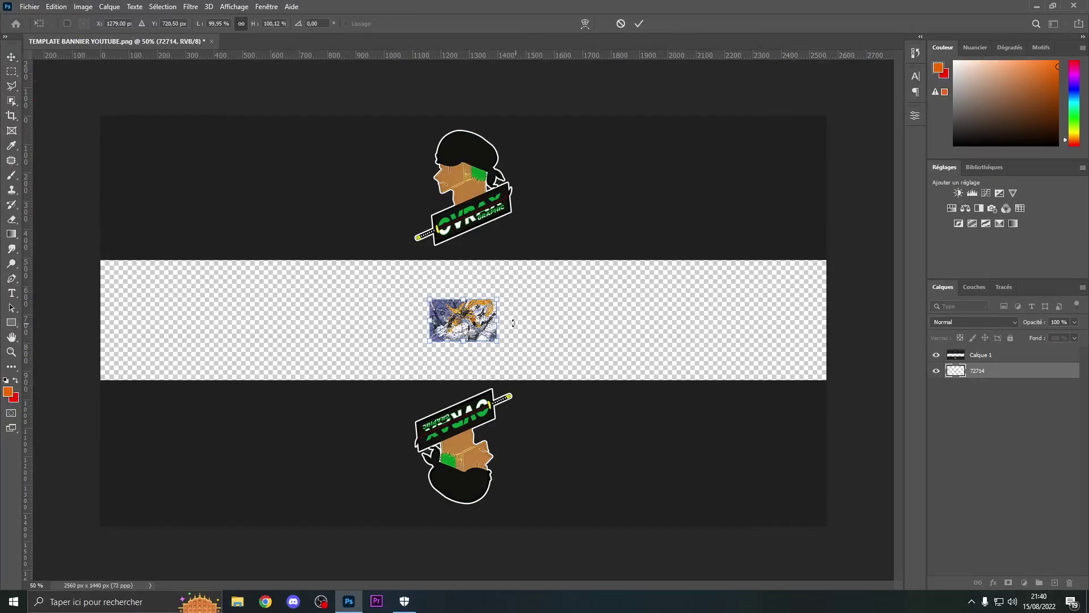
{"action": "left_click_drag", "start_coordinate": [502, 322], "coordinate": [941, 332]}
{"action": "left_click_drag", "start_coordinate": [732, 341], "coordinate": [396, 340]}
{"action": "key", "text": "Return"}
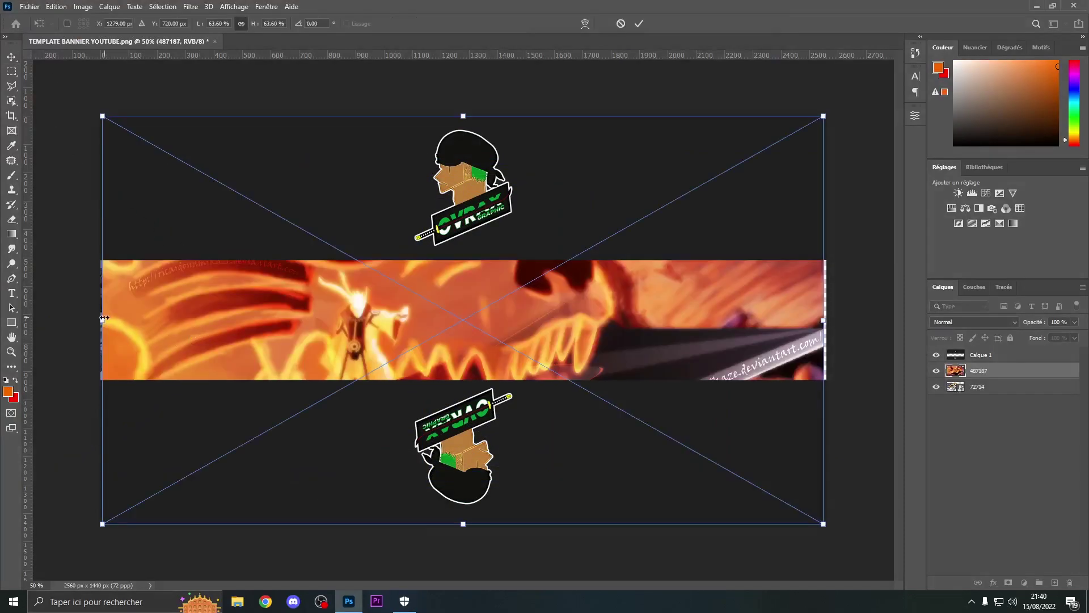
{"action": "left_click_drag", "start_coordinate": [104, 318], "coordinate": [500, 335]}
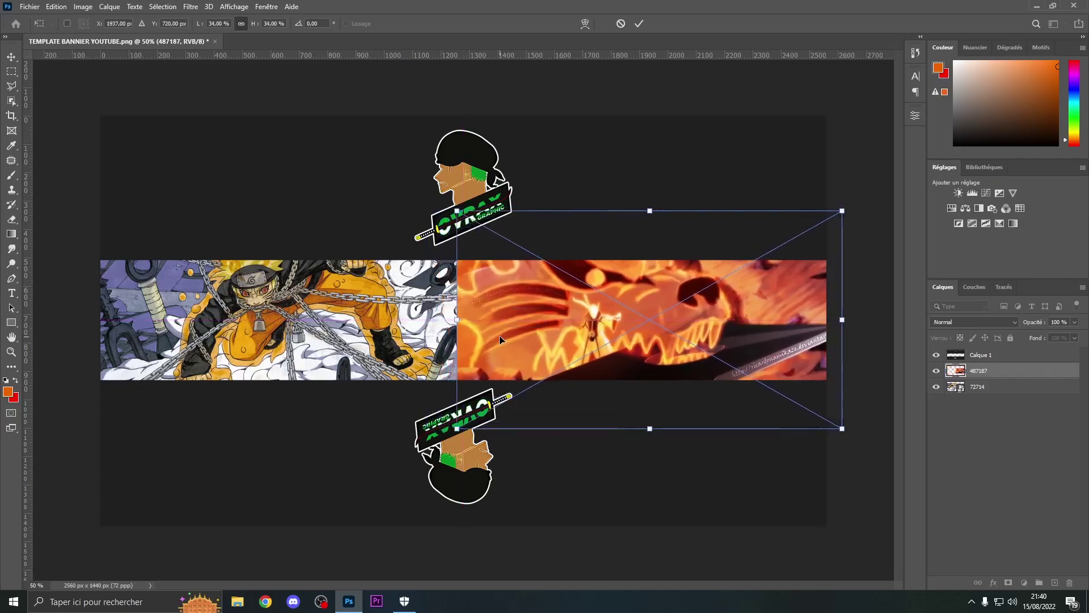
{"action": "key", "text": "Return"}
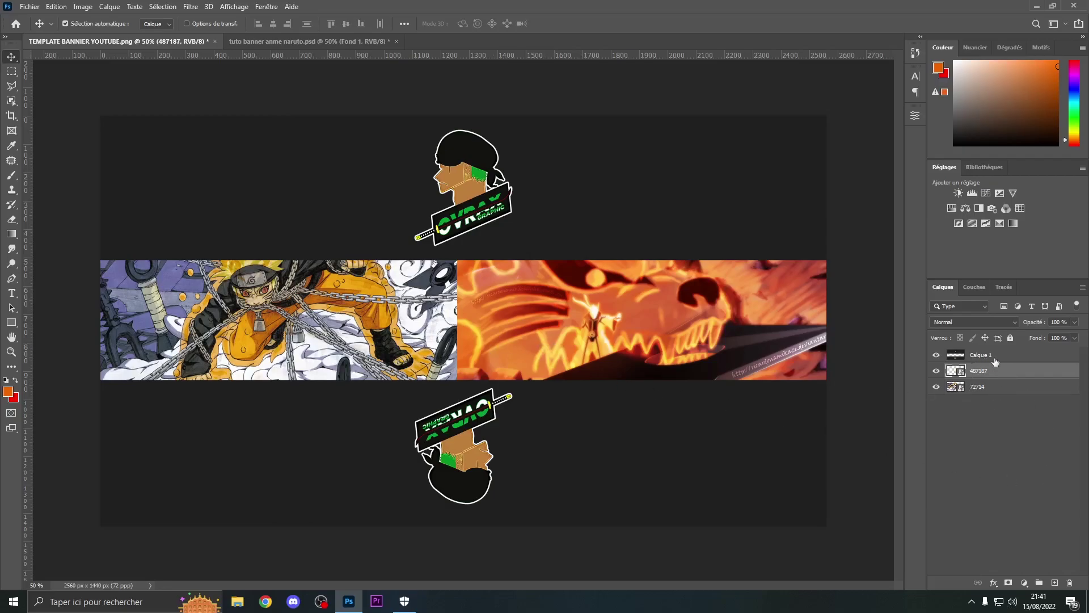
Step: Add a Black & White adjustment layer with default settings above the 487187 image layer
{"action": "left_click", "coordinate": [1025, 583]}
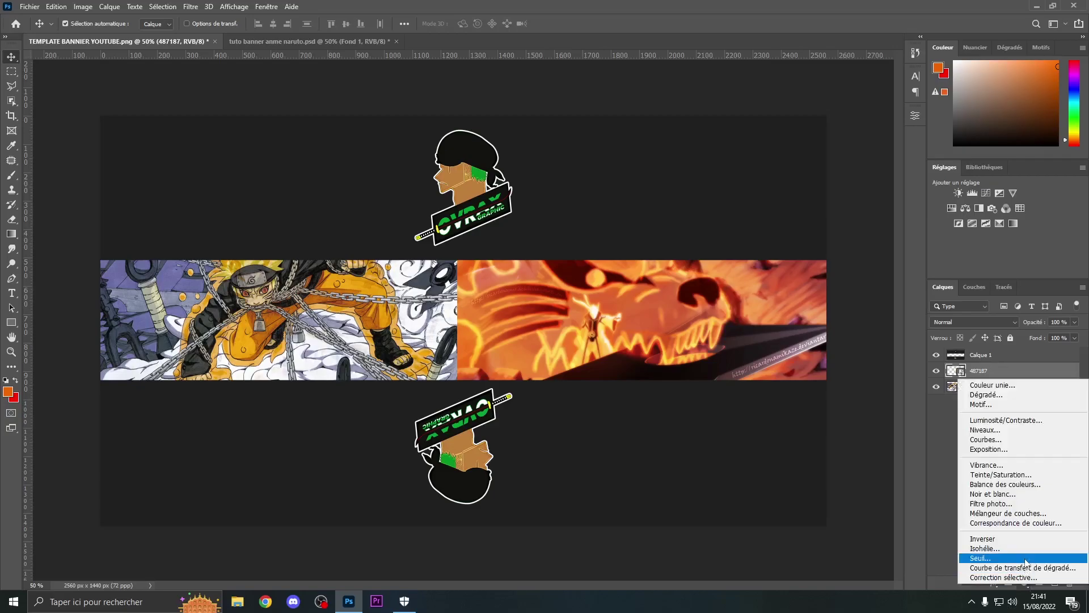
{"action": "left_click", "coordinate": [1012, 495]}
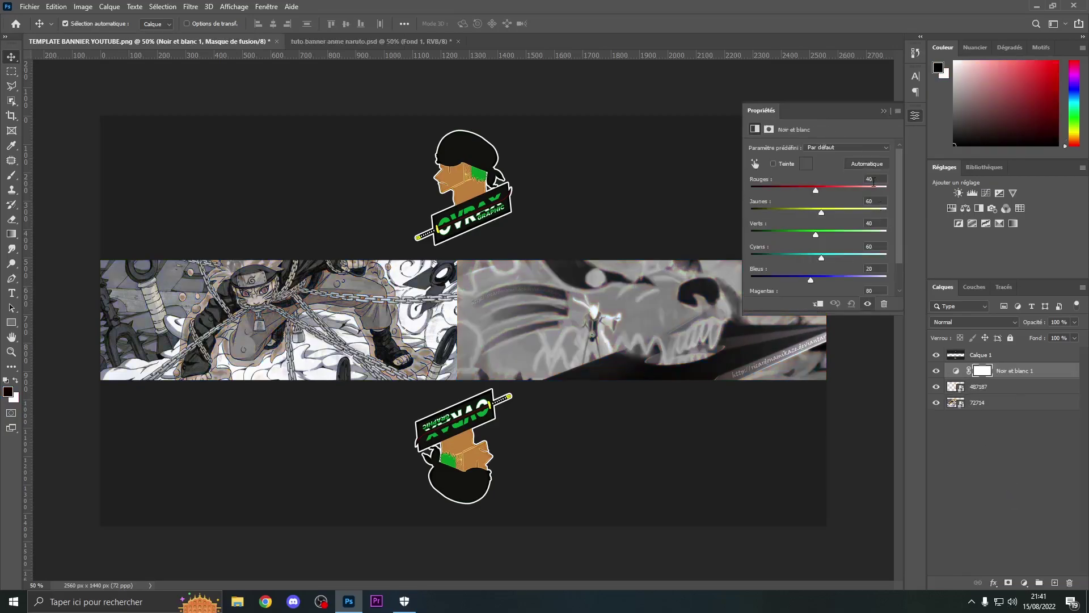
{"action": "left_click", "coordinate": [884, 111]}
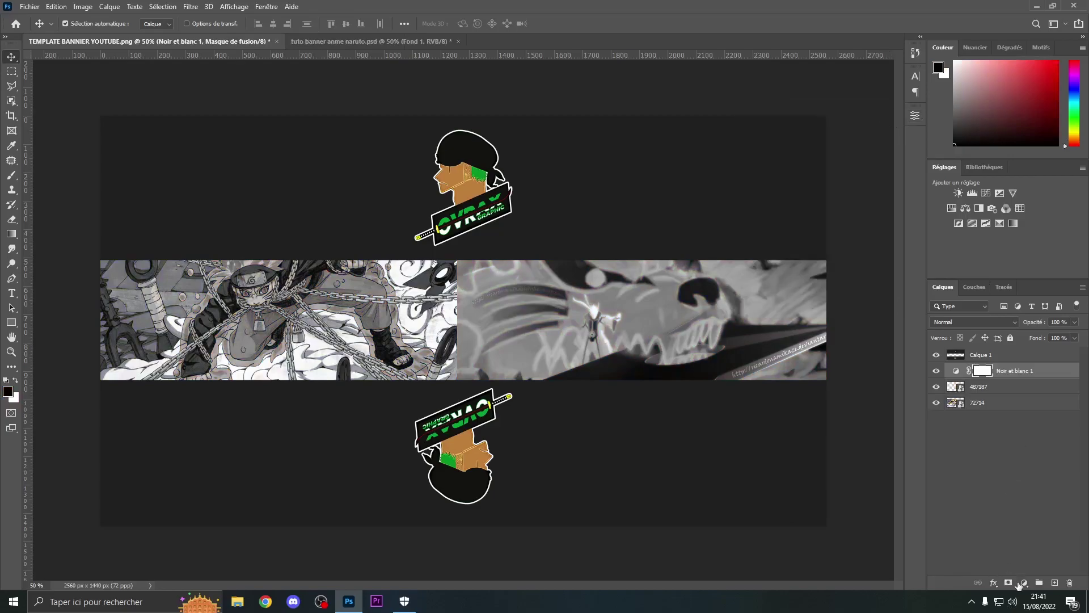
Step: Add a solid black (#000000) fill layer above the Black & White adjustment and set its opacity to 85%
{"action": "left_click", "coordinate": [1023, 584]}
{"action": "left_click", "coordinate": [933, 522]}
{"action": "left_click", "coordinate": [1024, 584]}
{"action": "left_click", "coordinate": [998, 381]}
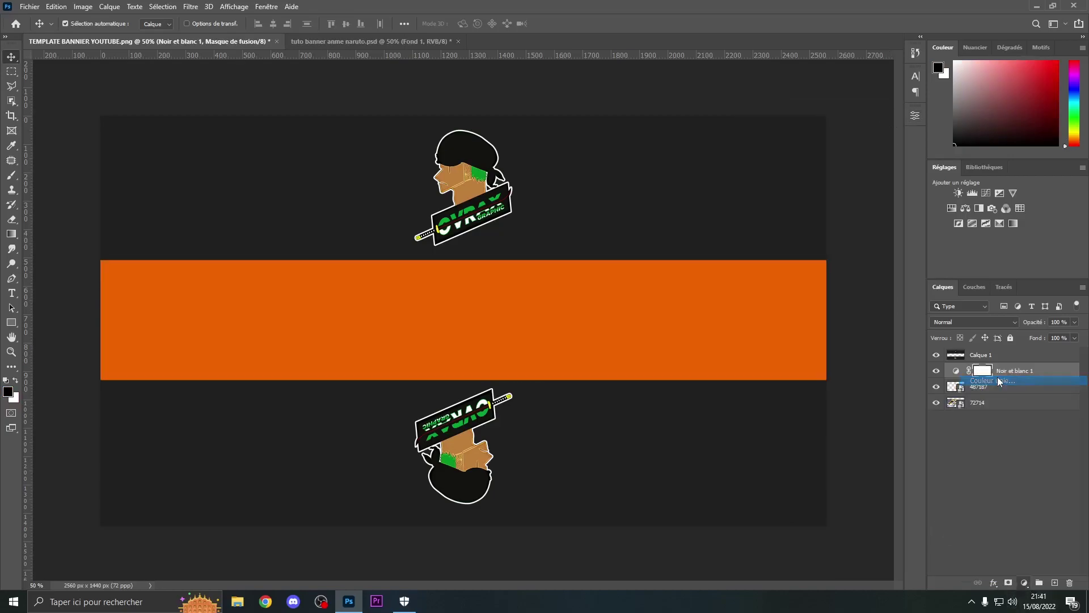
{"action": "left_click_drag", "start_coordinate": [771, 179], "coordinate": [648, 264]}
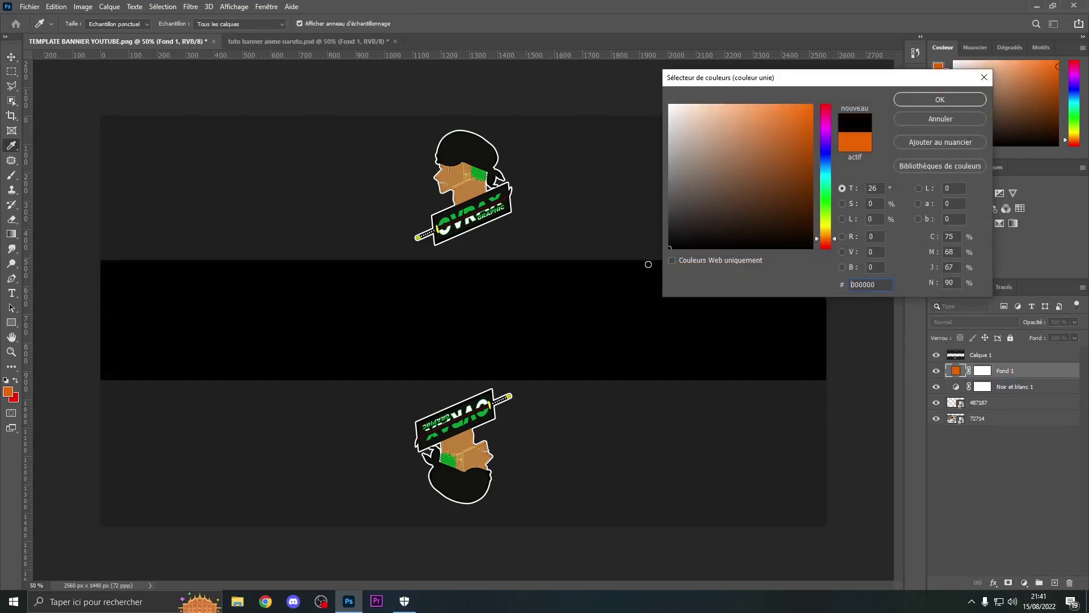
{"action": "left_click", "coordinate": [962, 101]}
{"action": "left_click", "coordinate": [1074, 322]}
{"action": "left_click_drag", "start_coordinate": [1077, 336], "coordinate": [1069, 337]}
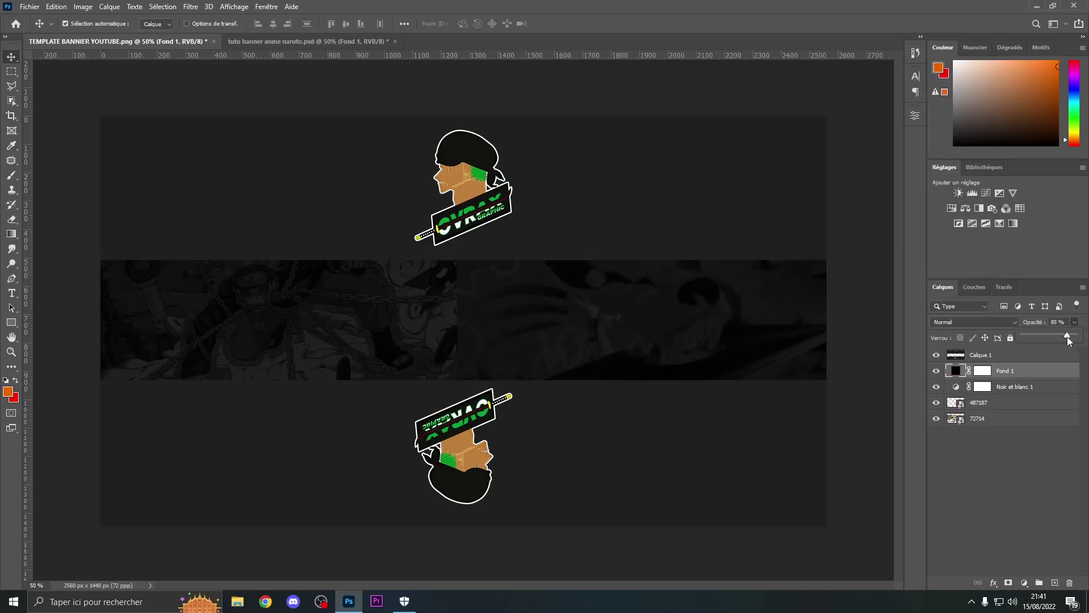
{"action": "left_click", "coordinate": [1052, 374]}
Step: Add a second solid colour fill layer in black (#000000) above the semi-transparent black fill
{"action": "left_click", "coordinate": [1024, 583]}
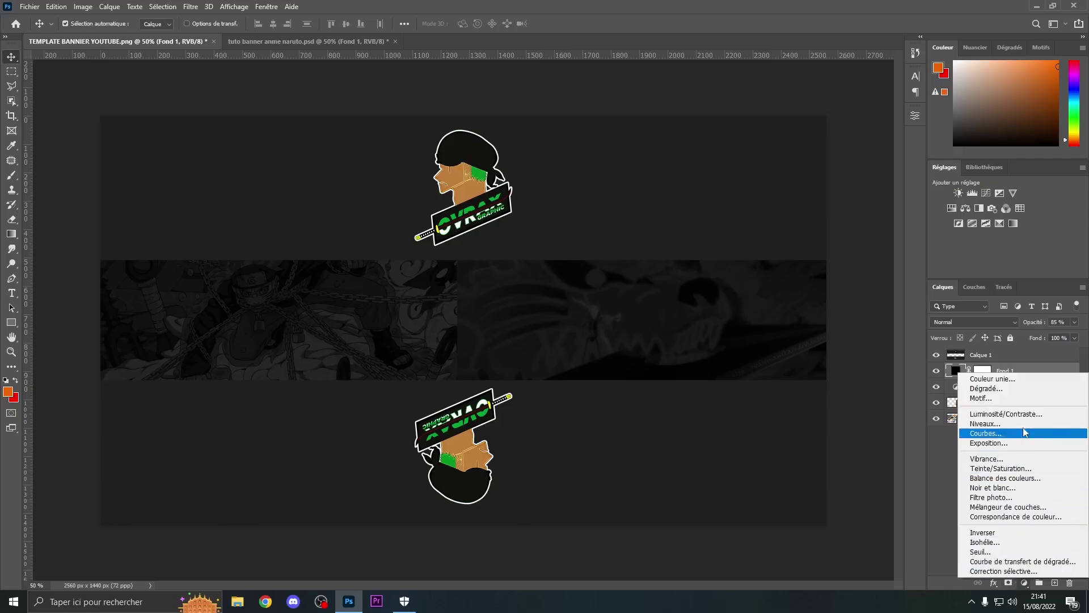
{"action": "left_click", "coordinate": [1008, 378]}
{"action": "left_click", "coordinate": [656, 270]}
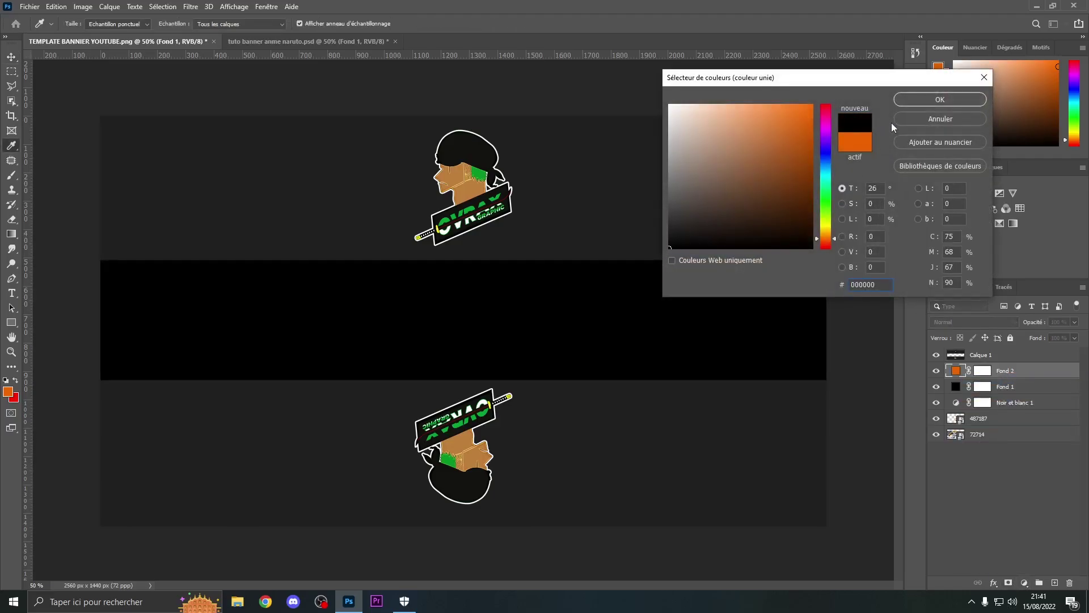
{"action": "left_click", "coordinate": [940, 100]}
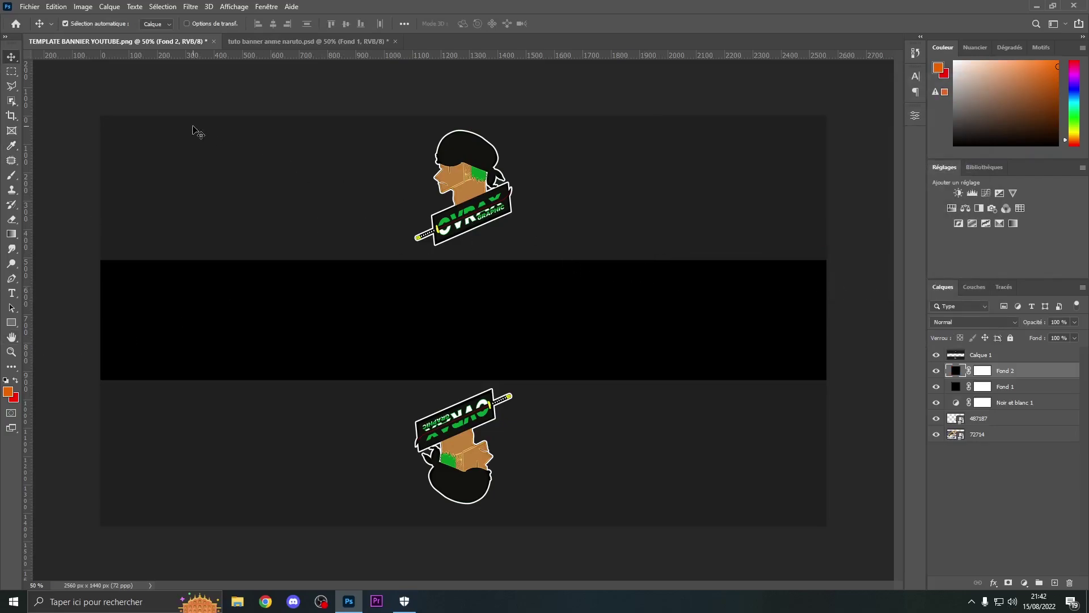
Step: Set up the Brush tool with a soft round tip flattened into a wide horizontal ellipse
{"action": "left_click", "coordinate": [12, 177]}
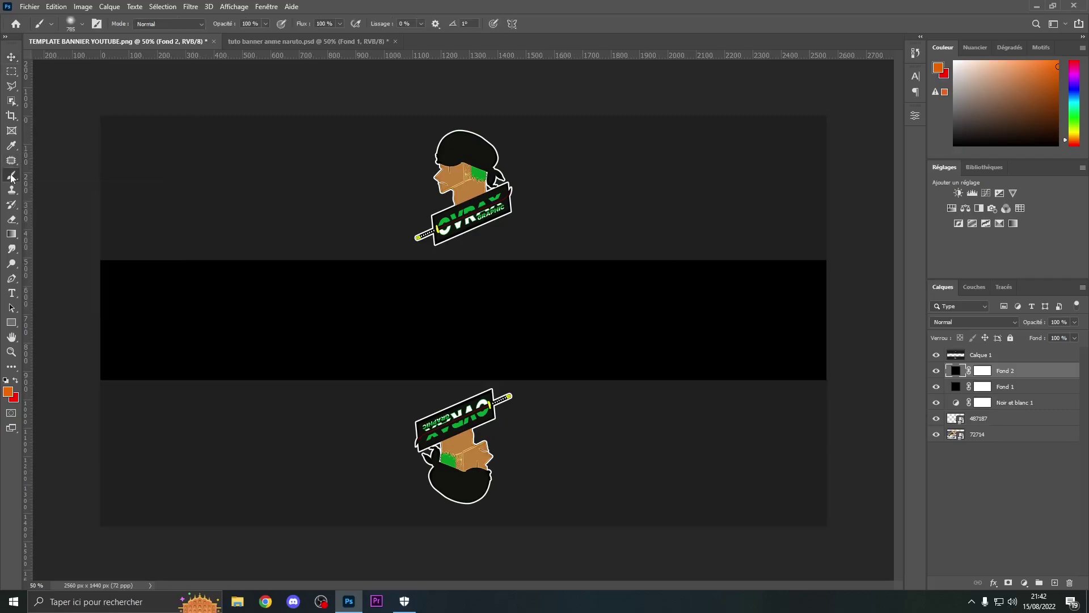
{"action": "left_click", "coordinate": [83, 24]}
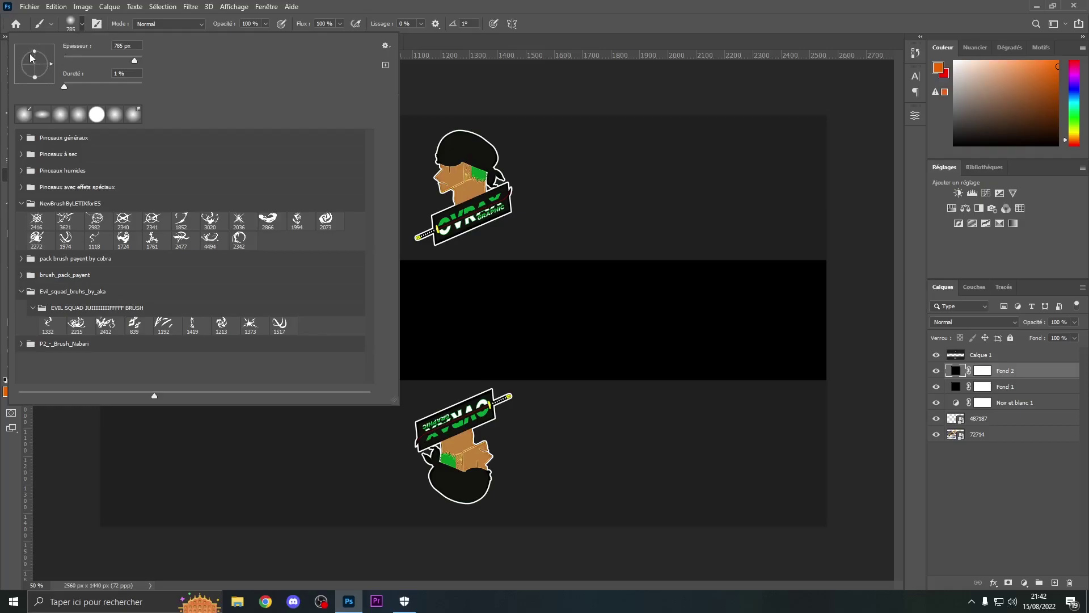
{"action": "mouse_move", "coordinate": [35, 53]}
{"action": "left_mouse_down"}
{"action": "mouse_move", "coordinate": [35, 68]}
{"action": "mouse_move", "coordinate": [36, 58]}
{"action": "left_mouse_up"}
{"action": "left_click", "coordinate": [63, 87]}
{"action": "key", "text": "Return"}
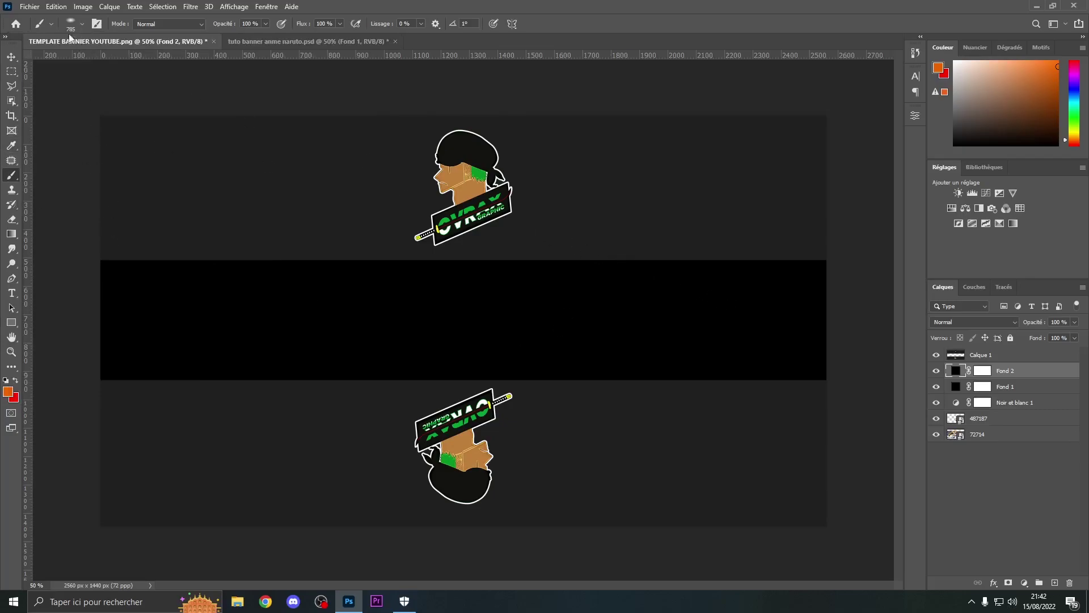
Step: On the Fond 2 layer mask, enlarge the elliptical brush to 2565 px and paint black at the banner's centre to create a vignette
{"action": "left_click", "coordinate": [985, 372]}
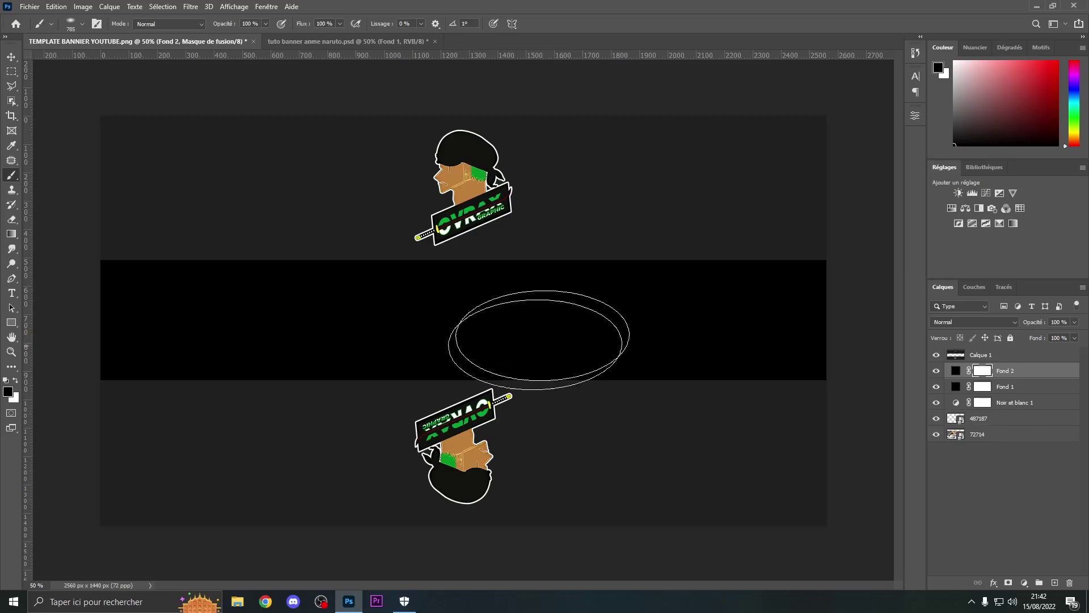
{"action": "mouse_move", "coordinate": [460, 316]}
{"action": "left_mouse_down"}
{"action": "mouse_move", "coordinate": [513, 322]}
{"action": "mouse_move", "coordinate": [489, 323]}
{"action": "left_mouse_up"}
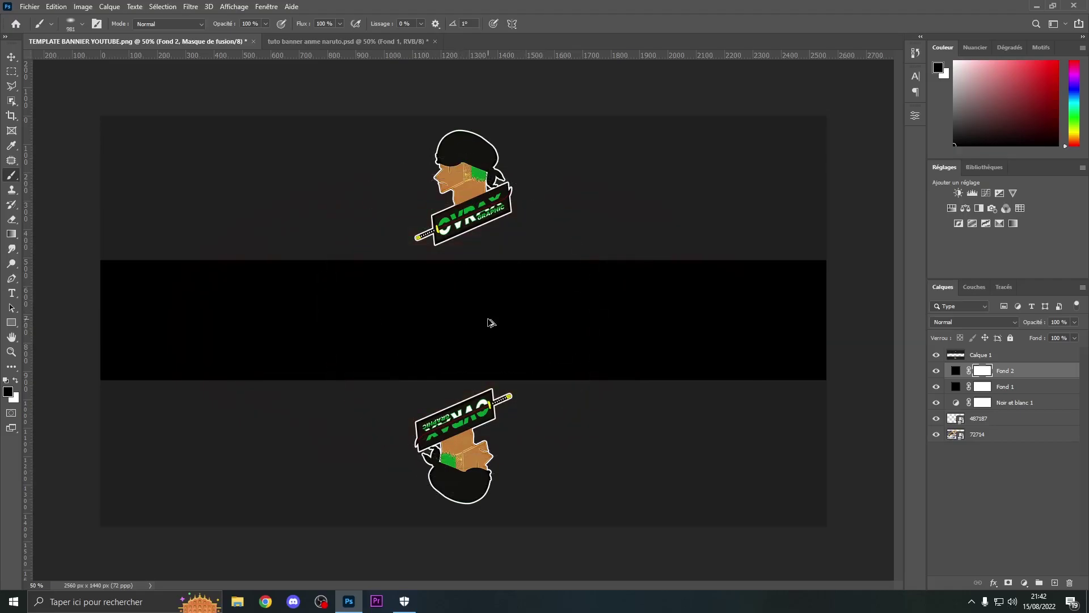
{"action": "mouse_move", "coordinate": [444, 316]}
{"action": "left_mouse_down"}
{"action": "mouse_move", "coordinate": [511, 322]}
{"action": "mouse_move", "coordinate": [451, 298]}
{"action": "mouse_move", "coordinate": [536, 343]}
{"action": "left_mouse_up"}
{"action": "mouse_move", "coordinate": [369, 340]}
{"action": "left_mouse_down"}
{"action": "mouse_move", "coordinate": [604, 360]}
{"action": "mouse_move", "coordinate": [359, 340]}
{"action": "mouse_move", "coordinate": [602, 354]}
{"action": "mouse_move", "coordinate": [375, 335]}
{"action": "mouse_move", "coordinate": [530, 343]}
{"action": "mouse_move", "coordinate": [318, 318]}
{"action": "mouse_move", "coordinate": [617, 330]}
{"action": "mouse_move", "coordinate": [421, 286]}
{"action": "mouse_move", "coordinate": [477, 323]}
{"action": "mouse_move", "coordinate": [613, 341]}
{"action": "mouse_move", "coordinate": [437, 335]}
{"action": "mouse_move", "coordinate": [496, 346]}
{"action": "mouse_move", "coordinate": [520, 340]}
{"action": "mouse_move", "coordinate": [428, 325]}
{"action": "mouse_move", "coordinate": [443, 340]}
{"action": "mouse_move", "coordinate": [513, 337]}
{"action": "left_mouse_up"}
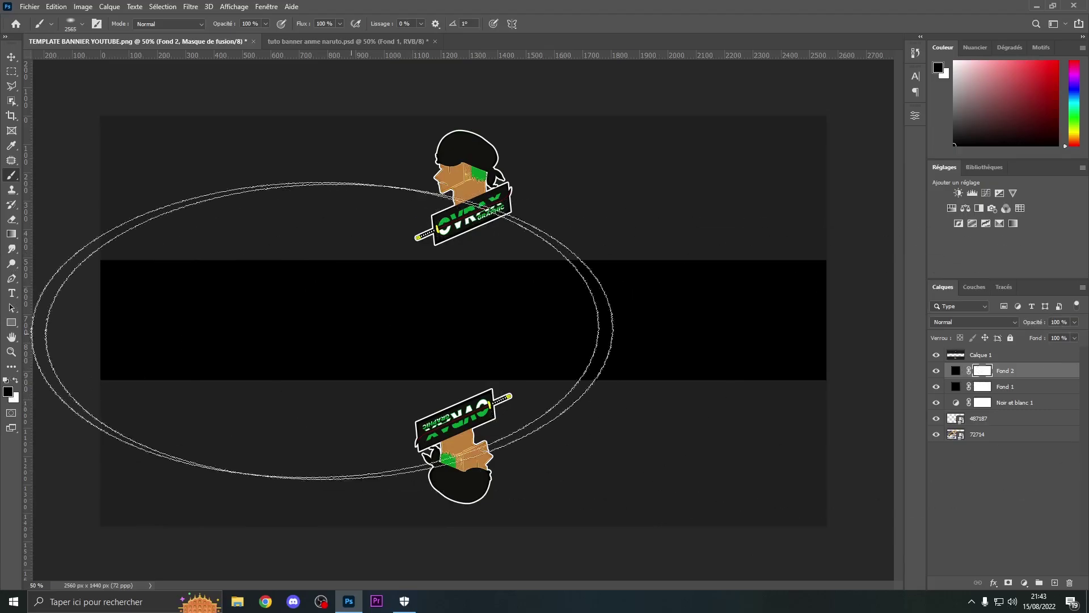
{"action": "left_click", "coordinate": [463, 328]}
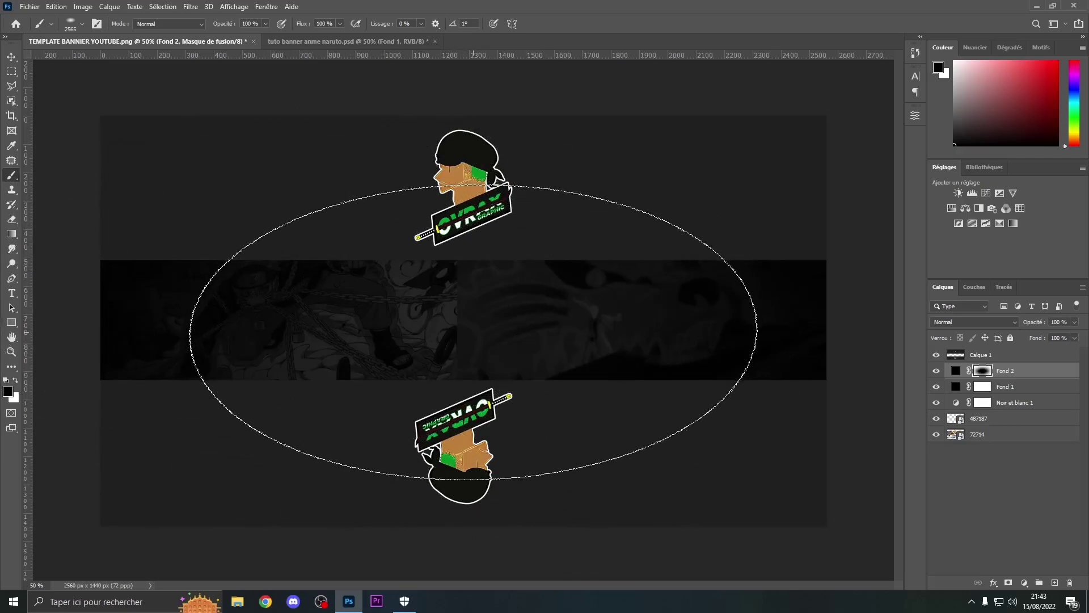
{"action": "left_click", "coordinate": [11, 57]}
Step: Duplicate the masked Fond 2 fill layer to strengthen the vignette
{"action": "left_click", "coordinate": [1051, 371]}
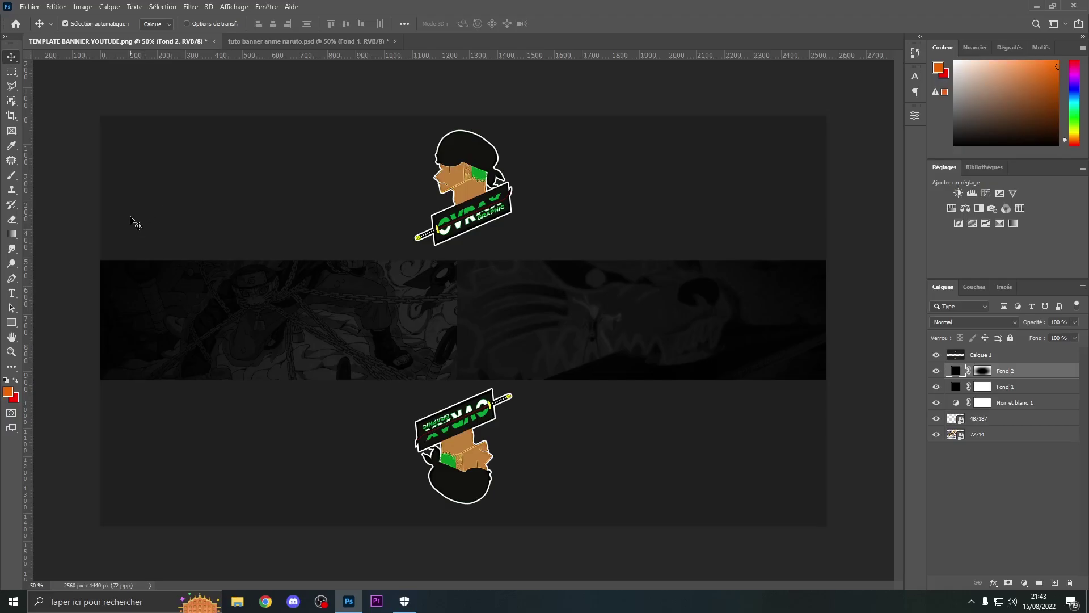
{"action": "key", "text": "ctrl+j"}
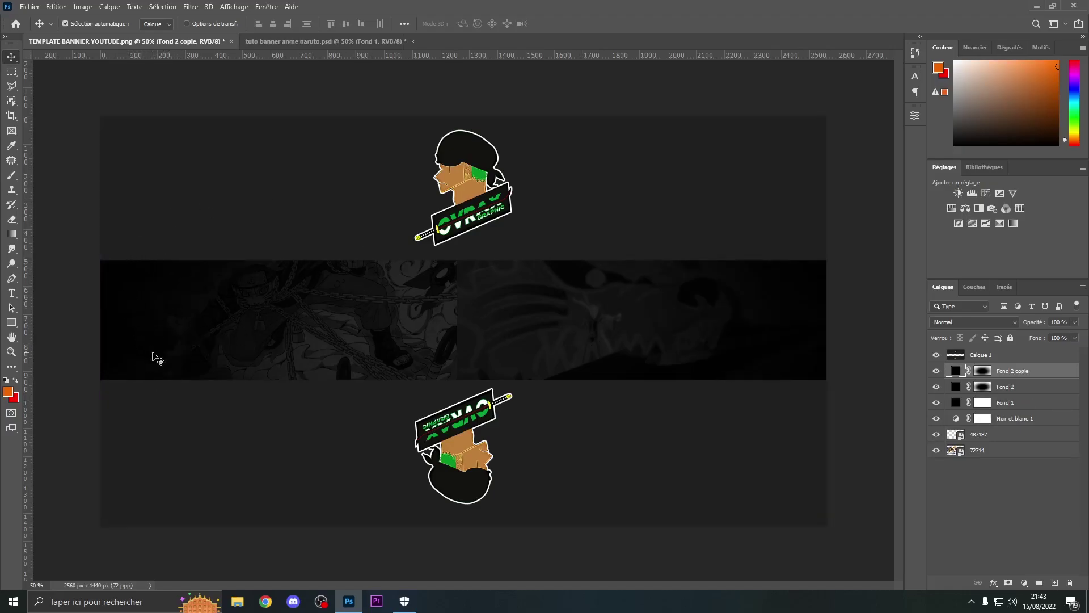
{"action": "key", "text": "ctrl+minus"}
{"action": "key", "text": "ctrl+plus"}
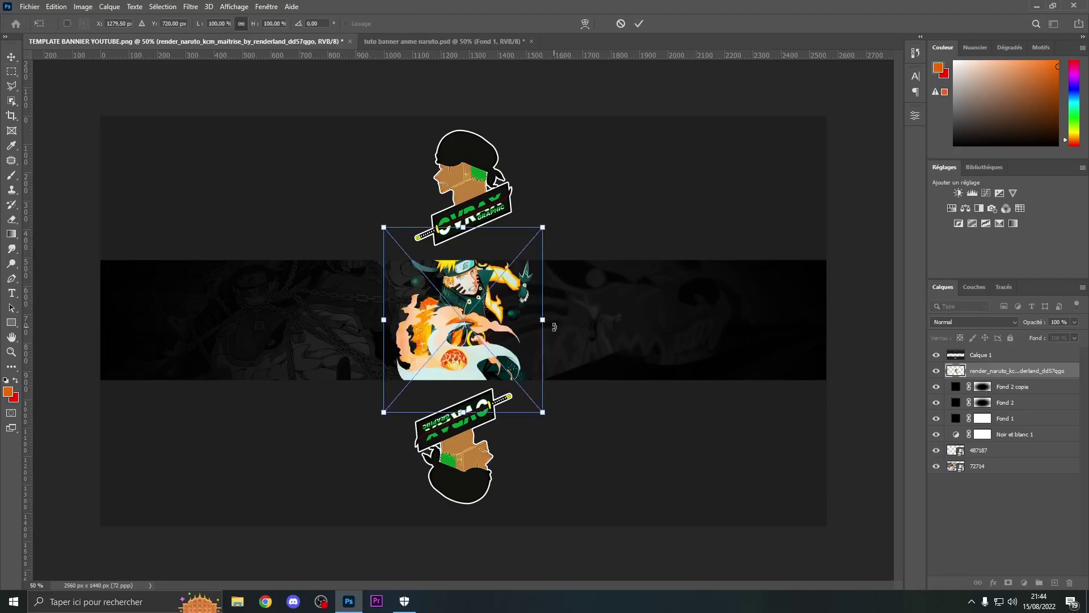
Step: Scale the placed Naruto render to about 120.6% and position it at the centre of the banner strip
{"action": "left_click_drag", "start_coordinate": [543, 321], "coordinate": [535, 343]}
{"action": "left_click_drag", "start_coordinate": [497, 374], "coordinate": [512, 367]}
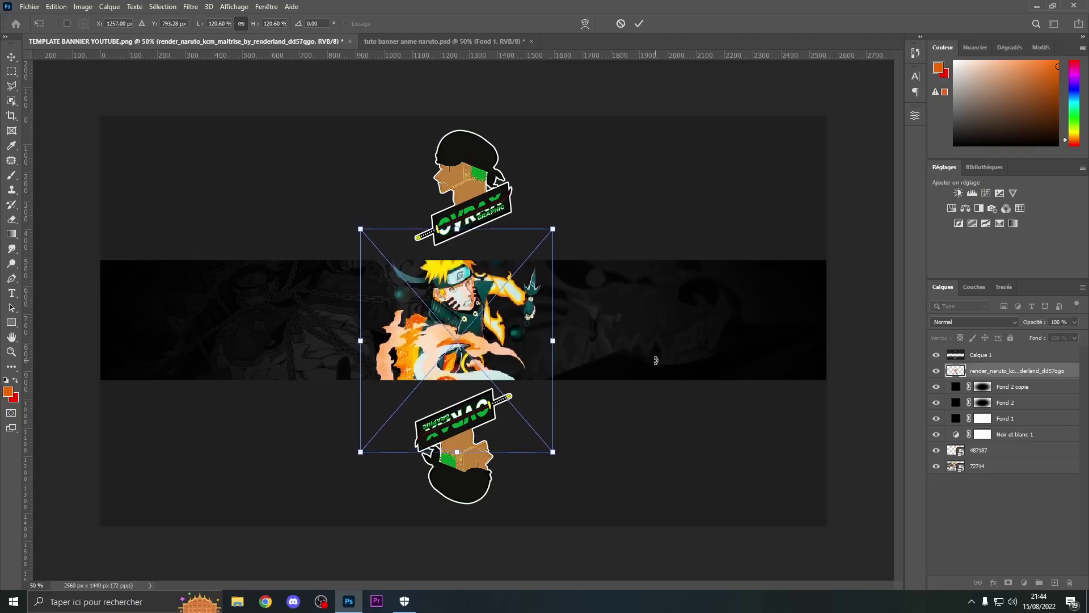
{"action": "key", "text": "Return"}
Step: Hide and show the Naruto render layer to compare the banner background with and without it
{"action": "left_click", "coordinate": [937, 371]}
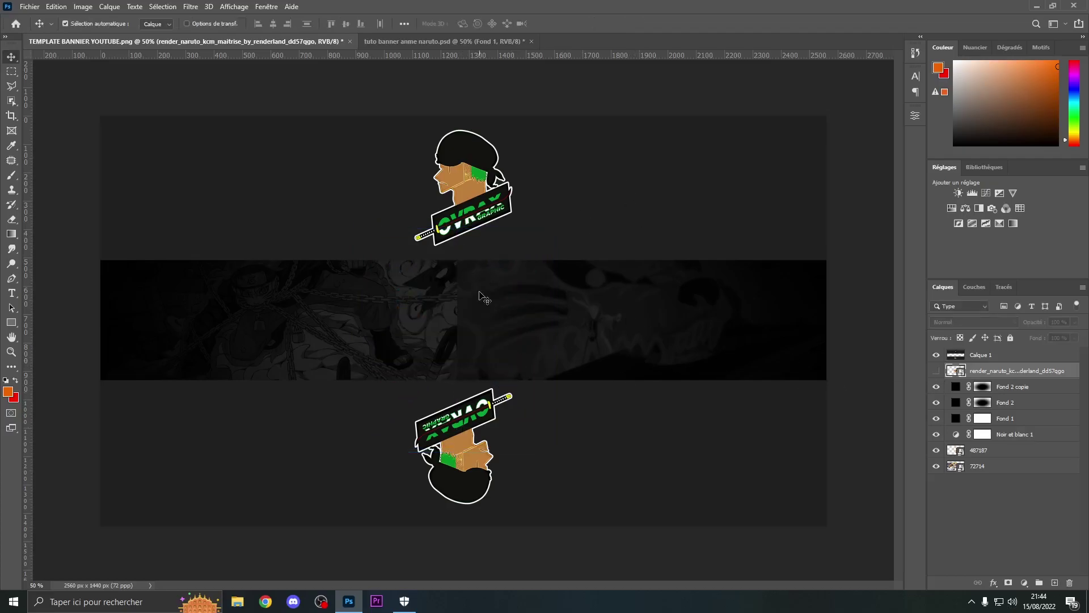
{"action": "scroll", "coordinate": [481, 296], "scroll_direction": "up", "scroll_amount": 3}
{"action": "scroll", "coordinate": [451, 183], "scroll_direction": "down", "scroll_amount": 2}
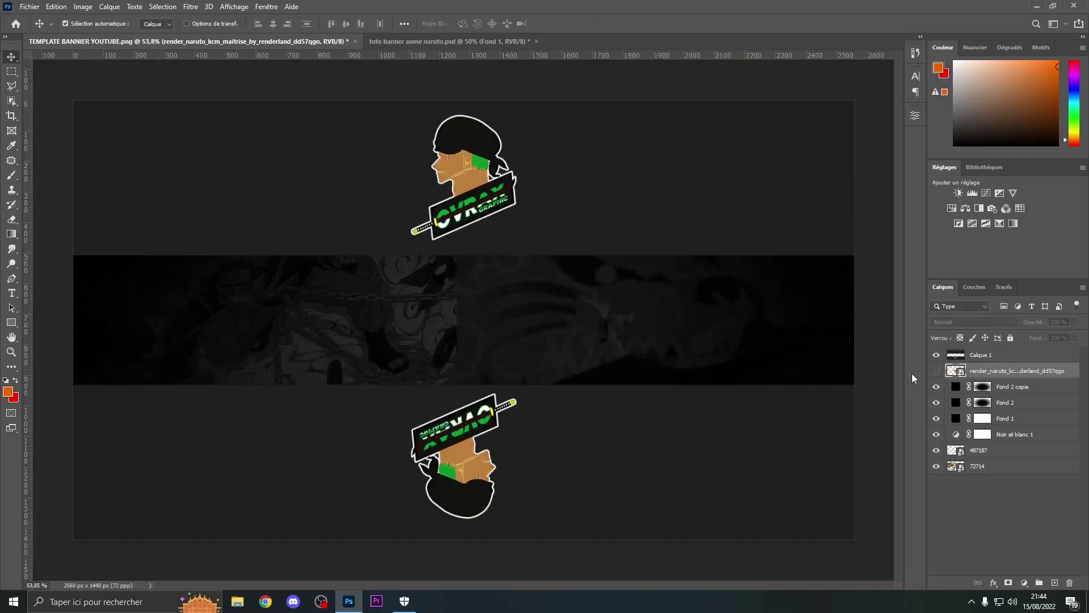
{"action": "left_click", "coordinate": [937, 371]}
{"action": "scroll", "coordinate": [478, 340], "scroll_direction": "down", "scroll_amount": 1}
{"action": "scroll", "coordinate": [479, 340], "scroll_direction": "up", "scroll_amount": 1}
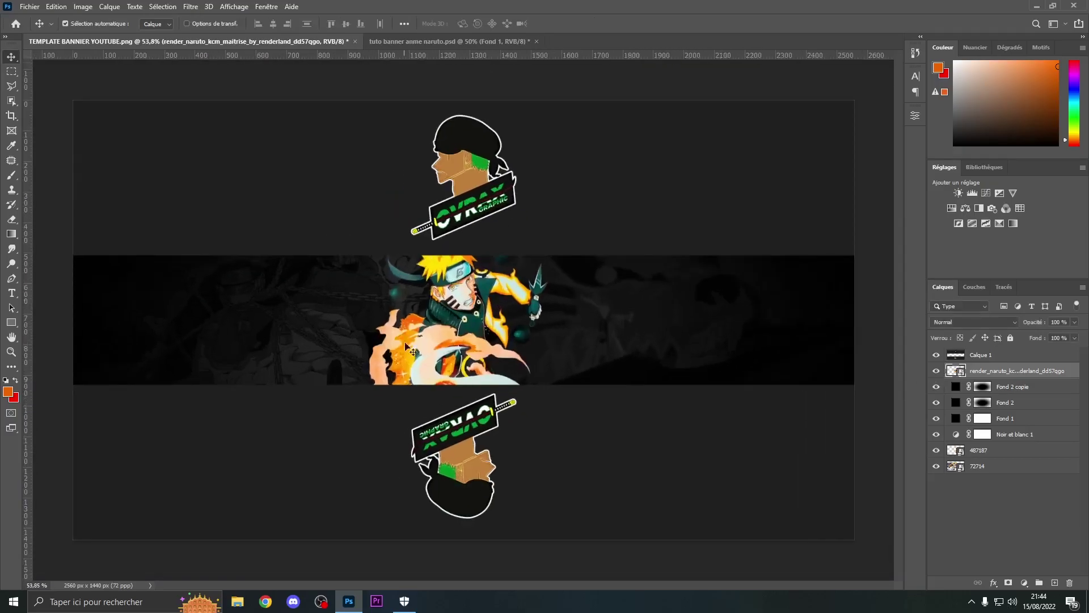
{"action": "scroll", "coordinate": [478, 374], "scroll_direction": "down", "scroll_amount": 1}
{"action": "scroll", "coordinate": [479, 374], "scroll_direction": "up", "scroll_amount": 1}
Step: Place the brush 2 image above the Fond 2 copie layer, scale it to about 193.9% and position it behind the Naruto render
{"action": "left_click", "coordinate": [1001, 387]}
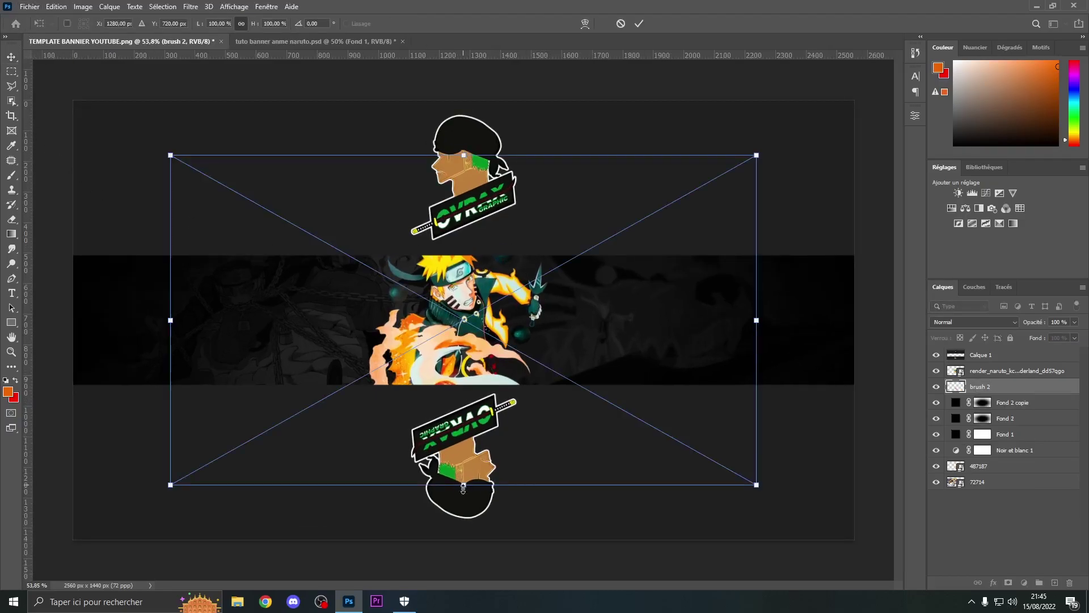
{"action": "left_click_drag", "start_coordinate": [463, 487], "coordinate": [464, 561]}
{"action": "left_click_drag", "start_coordinate": [466, 520], "coordinate": [467, 467]}
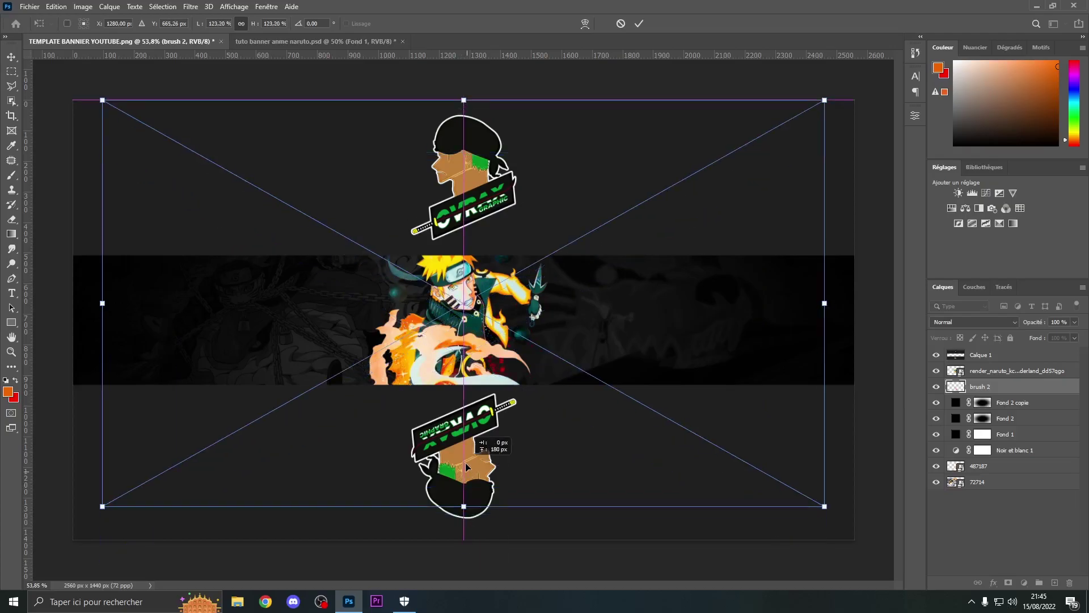
{"action": "scroll", "coordinate": [461, 430], "scroll_direction": "down", "scroll_amount": 5}
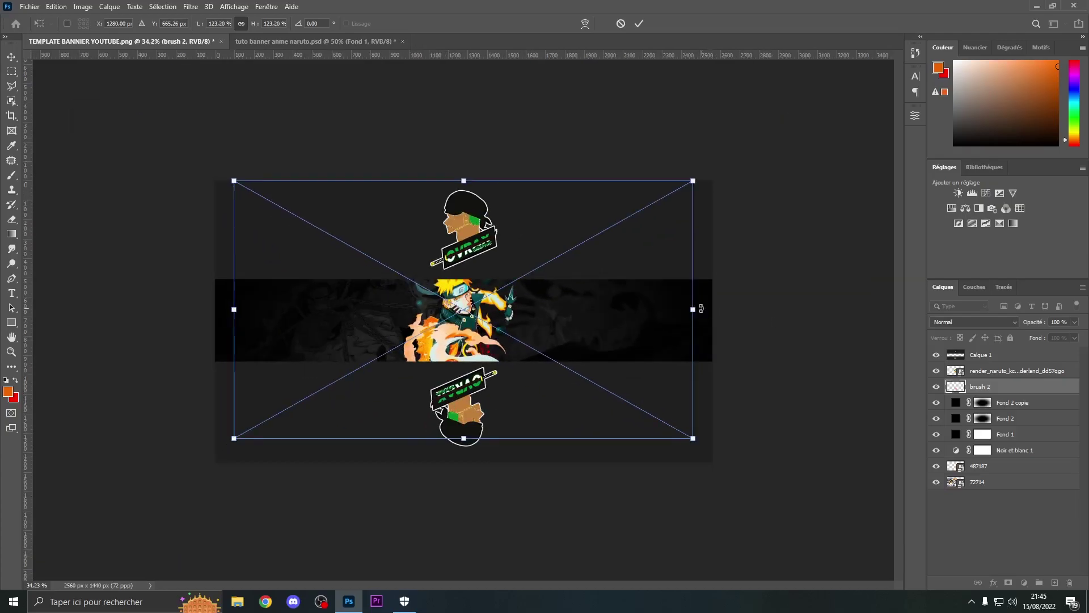
{"action": "left_click_drag", "start_coordinate": [695, 309], "coordinate": [958, 301]}
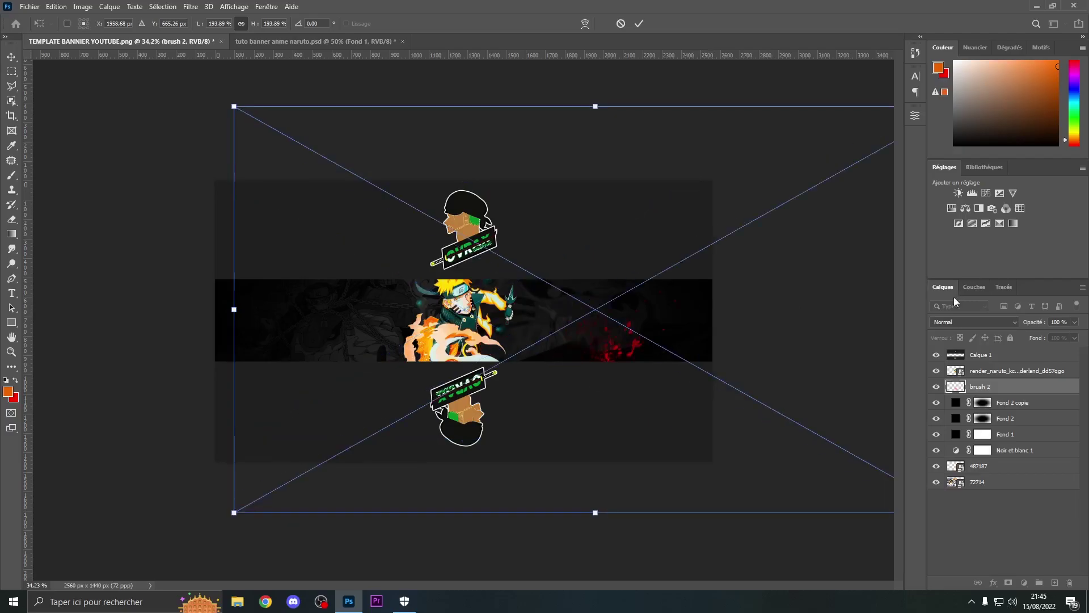
{"action": "mouse_move", "coordinate": [749, 340]}
{"action": "left_mouse_down"}
{"action": "mouse_move", "coordinate": [637, 263]}
{"action": "mouse_move", "coordinate": [593, 259]}
{"action": "left_mouse_up"}
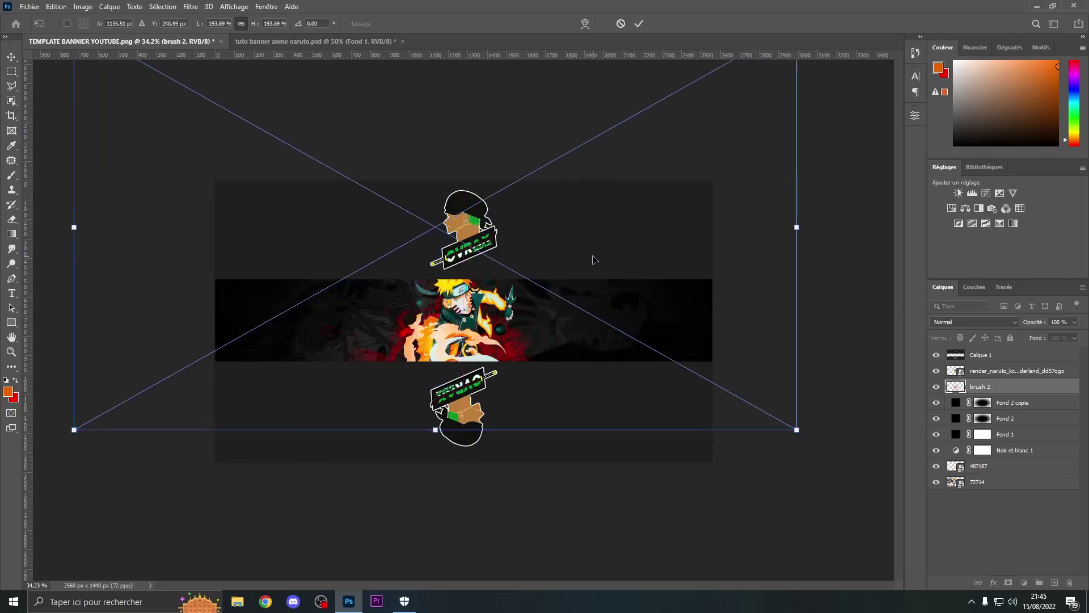
{"action": "key", "text": "Return"}
Step: Hide the Naruto render to examine the brush 2 texture in the banner strip, and show the render again
{"action": "scroll", "coordinate": [519, 335], "scroll_direction": "up", "scroll_amount": 6}
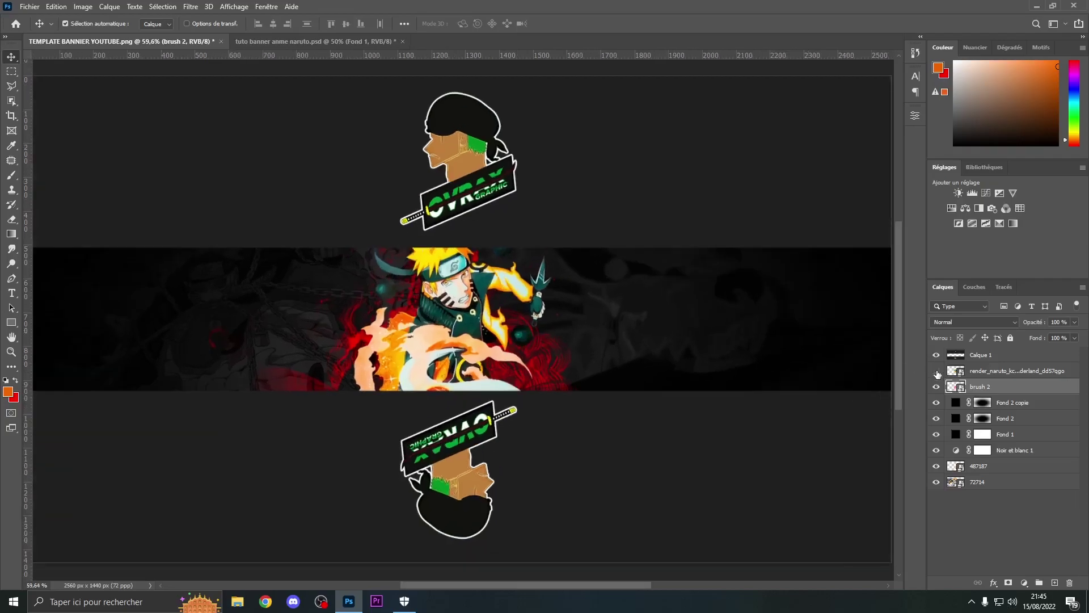
{"action": "left_click", "coordinate": [937, 371]}
{"action": "scroll", "coordinate": [396, 358], "scroll_direction": "up", "scroll_amount": 3}
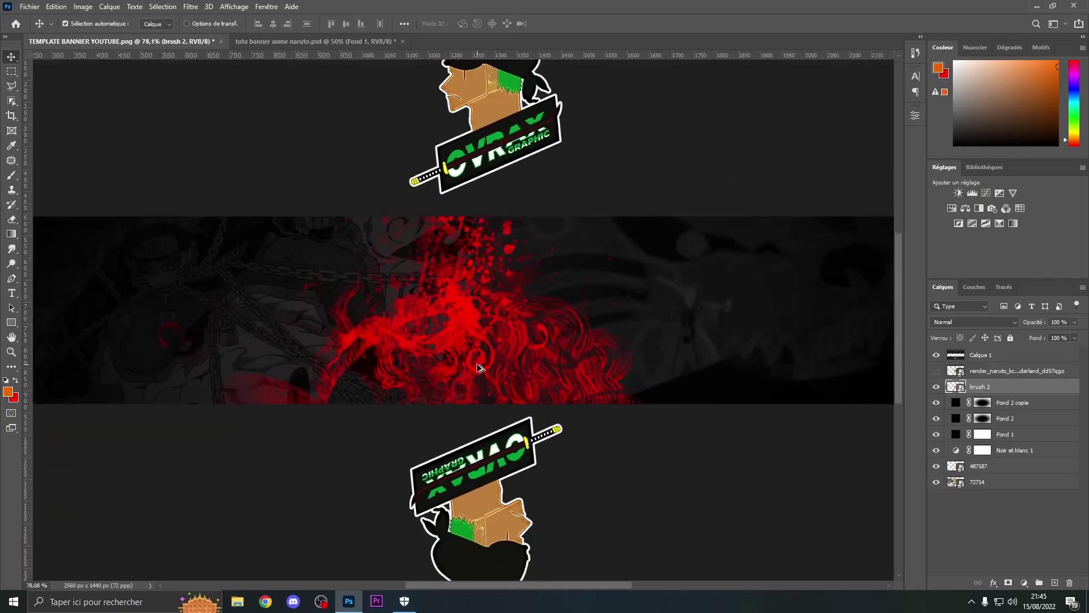
{"action": "scroll", "coordinate": [477, 368], "scroll_direction": "down", "scroll_amount": 3}
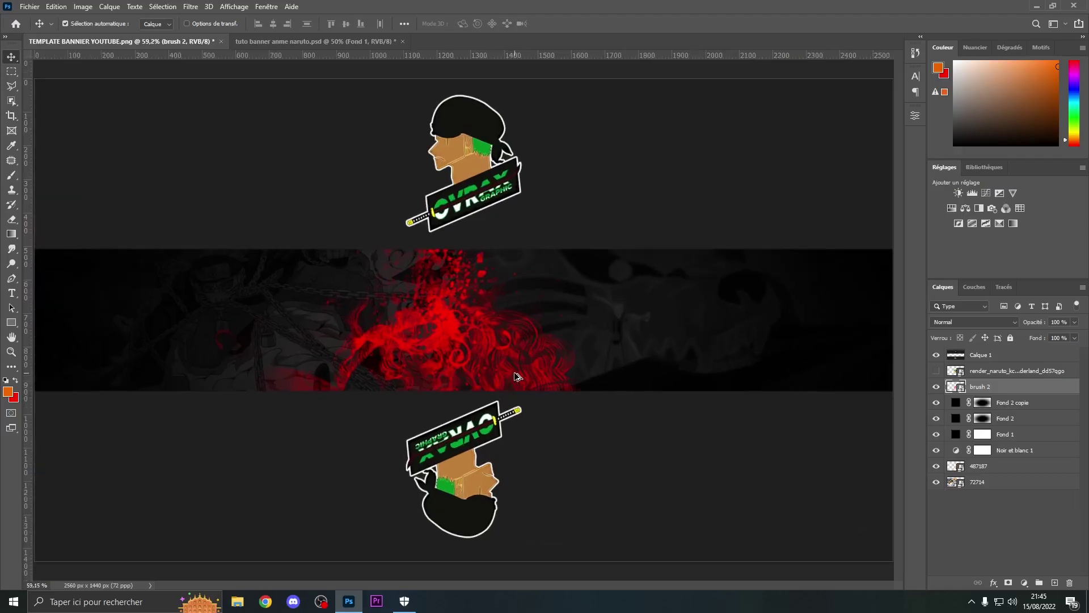
{"action": "scroll", "coordinate": [533, 390], "scroll_direction": "up", "scroll_amount": 4}
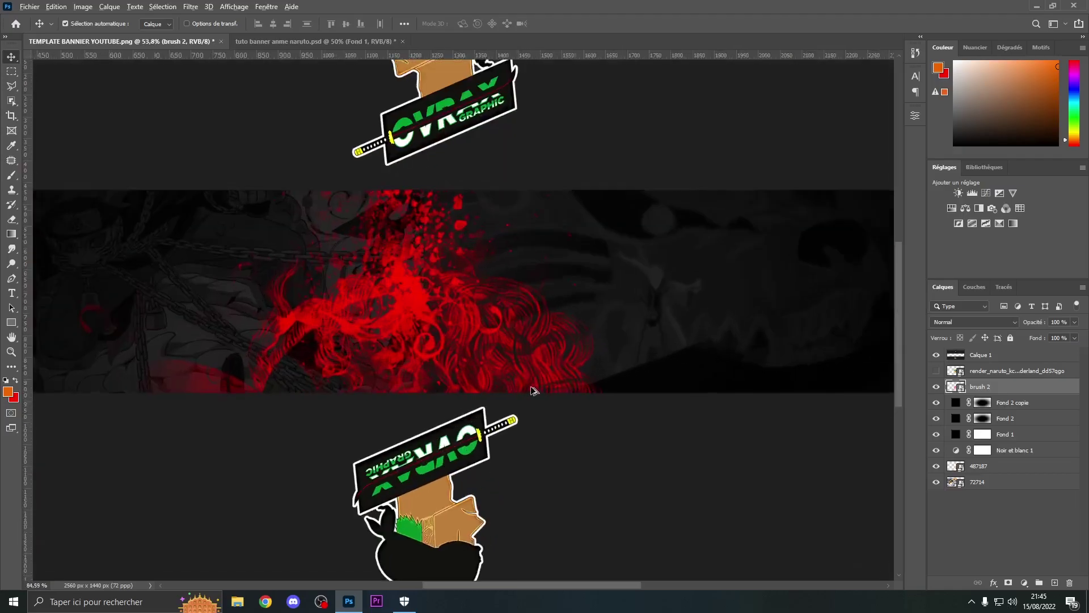
{"action": "scroll", "coordinate": [533, 390], "scroll_direction": "up", "scroll_amount": 1}
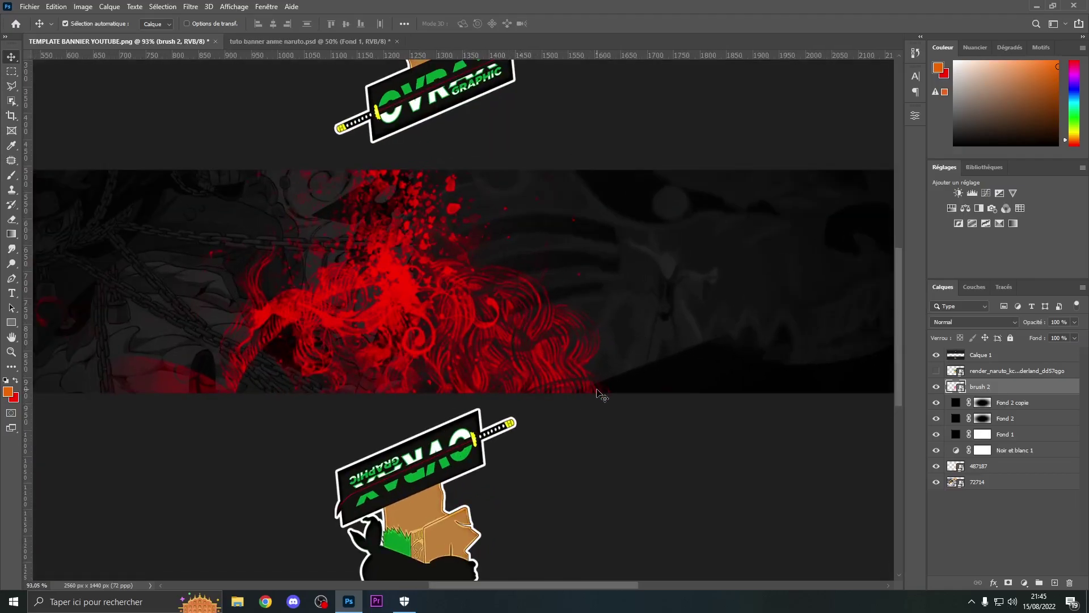
{"action": "scroll", "coordinate": [555, 313], "scroll_direction": "down", "scroll_amount": 5}
{"action": "scroll", "coordinate": [507, 334], "scroll_direction": "up", "scroll_amount": 1}
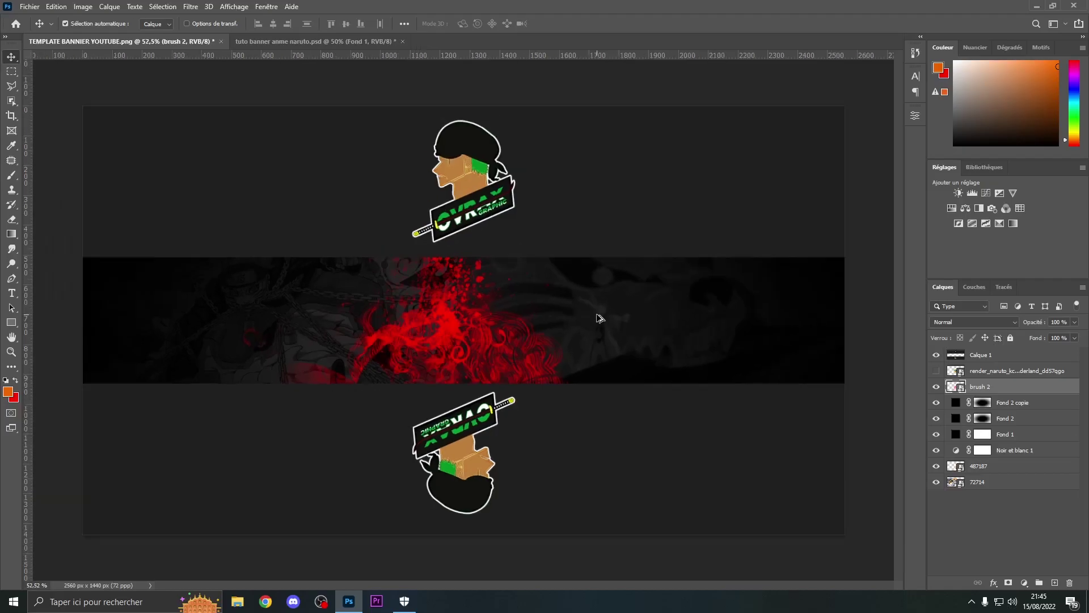
{"action": "left_click", "coordinate": [937, 371]}
{"action": "scroll", "coordinate": [447, 361], "scroll_direction": "up", "scroll_amount": 2}
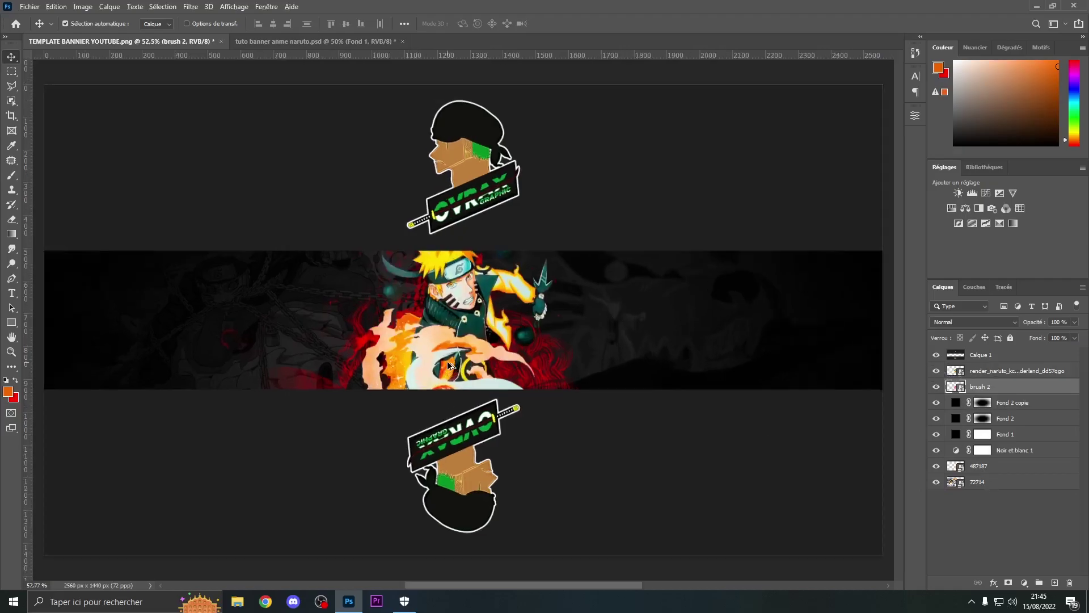
Step: Add a Hue/Saturation adjustment layer above brush 2 and clip it to that layer
{"action": "left_click", "coordinate": [1025, 583]}
{"action": "left_click", "coordinate": [1015, 480]}
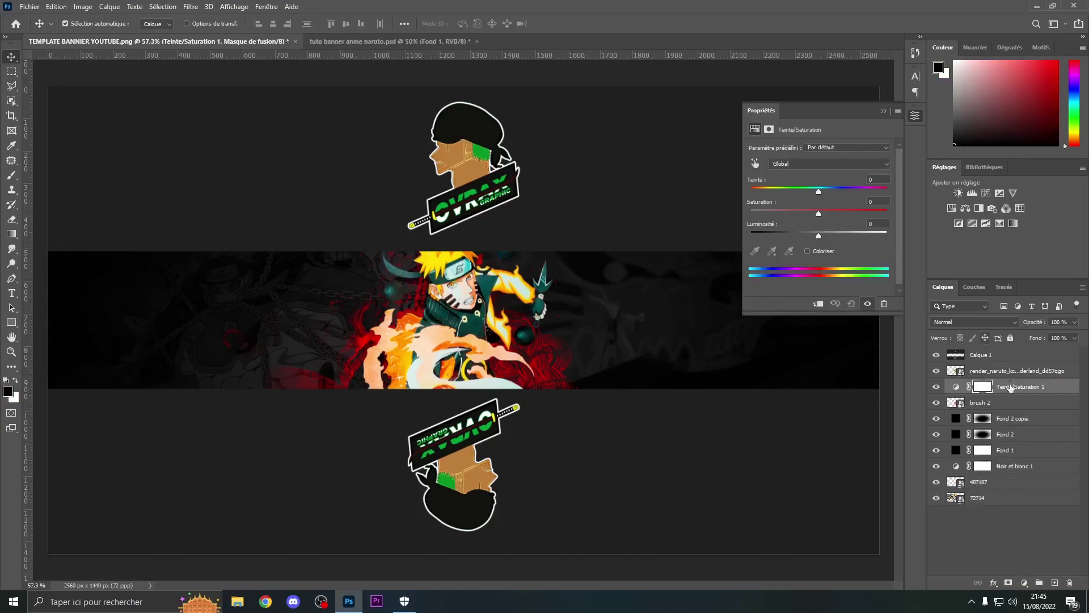
{"action": "left_click_drag", "start_coordinate": [1010, 397], "coordinate": [1011, 390]}
{"action": "left_click", "coordinate": [1010, 390], "text": "alt"}
Step: Set the Hue to about +36 in the adjustment clipped to brush 2 to recolour the texture orange
{"action": "left_click", "coordinate": [966, 388]}
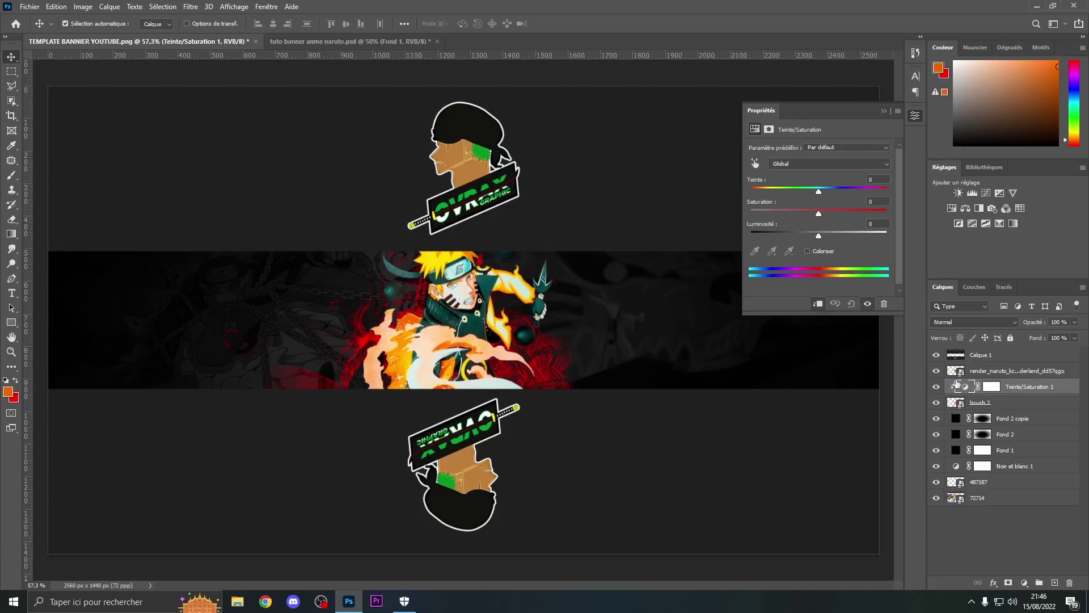
{"action": "mouse_move", "coordinate": [827, 189]}
{"action": "left_mouse_down"}
{"action": "mouse_move", "coordinate": [850, 189]}
{"action": "mouse_move", "coordinate": [838, 189]}
{"action": "left_mouse_up"}
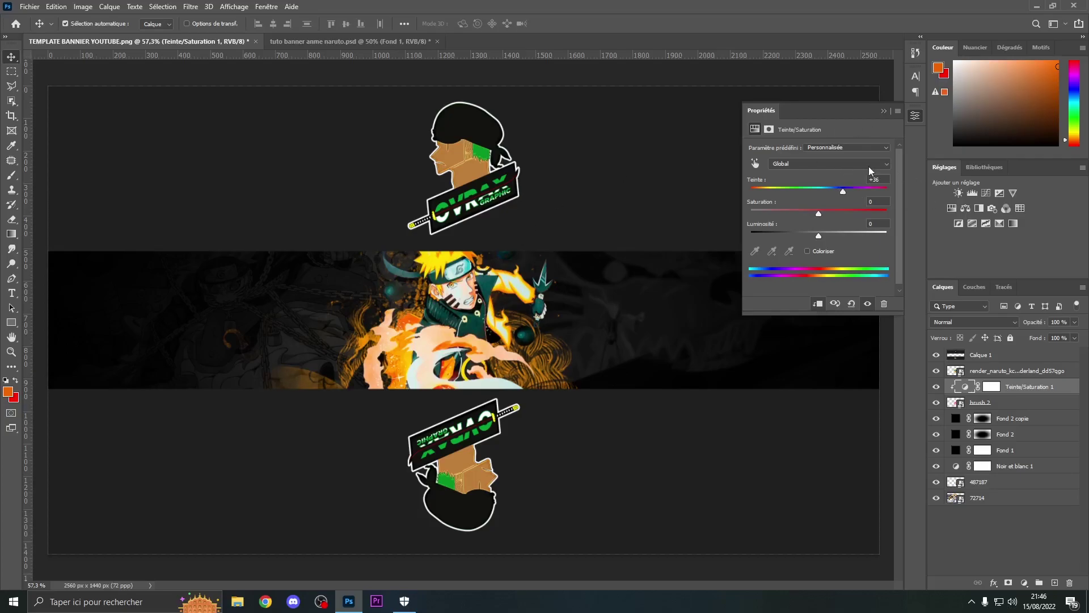
{"action": "left_click", "coordinate": [884, 110]}
{"action": "scroll", "coordinate": [495, 332], "scroll_direction": "down", "scroll_amount": 3}
{"action": "scroll", "coordinate": [495, 332], "scroll_direction": "up", "scroll_amount": 2}
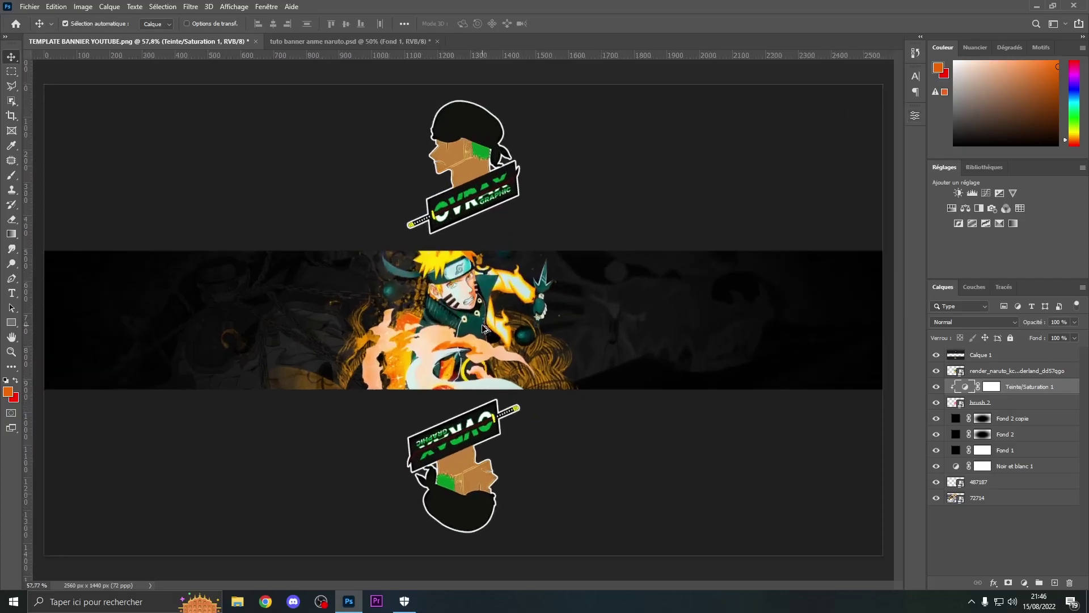
Step: Place the brush 1 image above the Naruto render, scale it to about 151.65% and position its splatter at the banner strip's left end
{"action": "left_click", "coordinate": [1007, 371]}
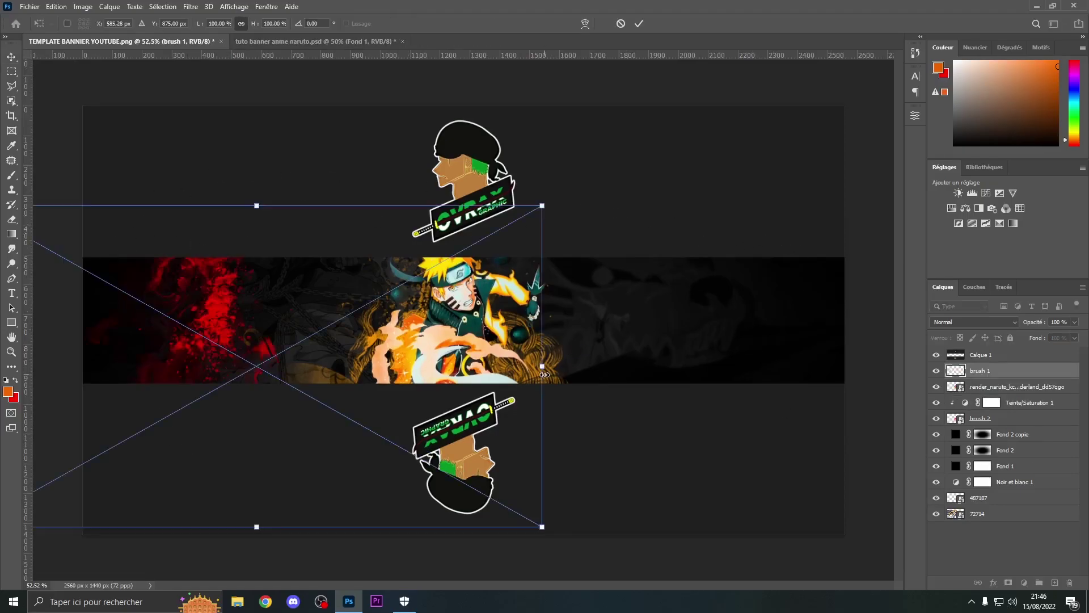
{"action": "left_click_drag", "start_coordinate": [544, 375], "coordinate": [840, 361]}
{"action": "left_click_drag", "start_coordinate": [712, 352], "coordinate": [534, 381]}
{"action": "key", "text": "Return"}
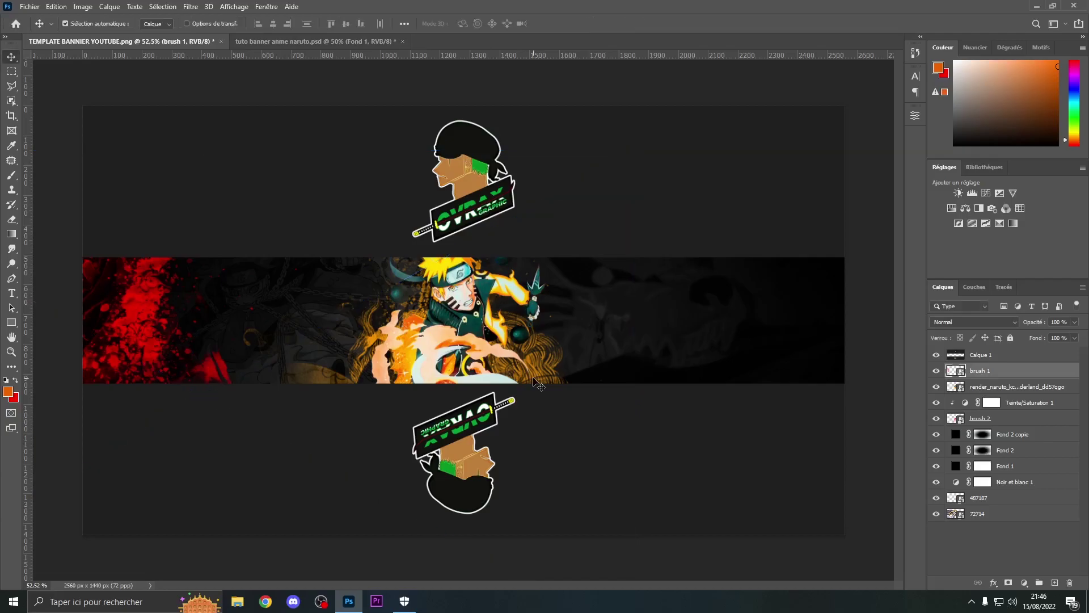
Step: Duplicate the brush 1 layer and move the copy's splatter toward the right end of the banner strip
{"action": "left_click", "coordinate": [537, 384], "text": "alt"}
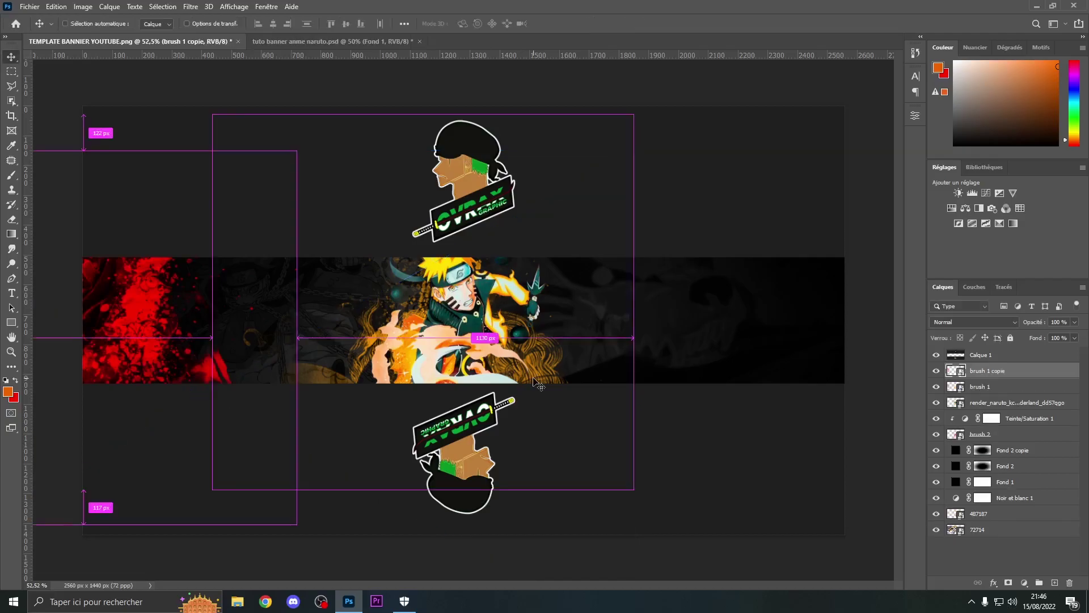
{"action": "key", "text": "ctrl+t"}
{"action": "left_click_drag", "start_coordinate": [178, 334], "coordinate": [775, 325]}
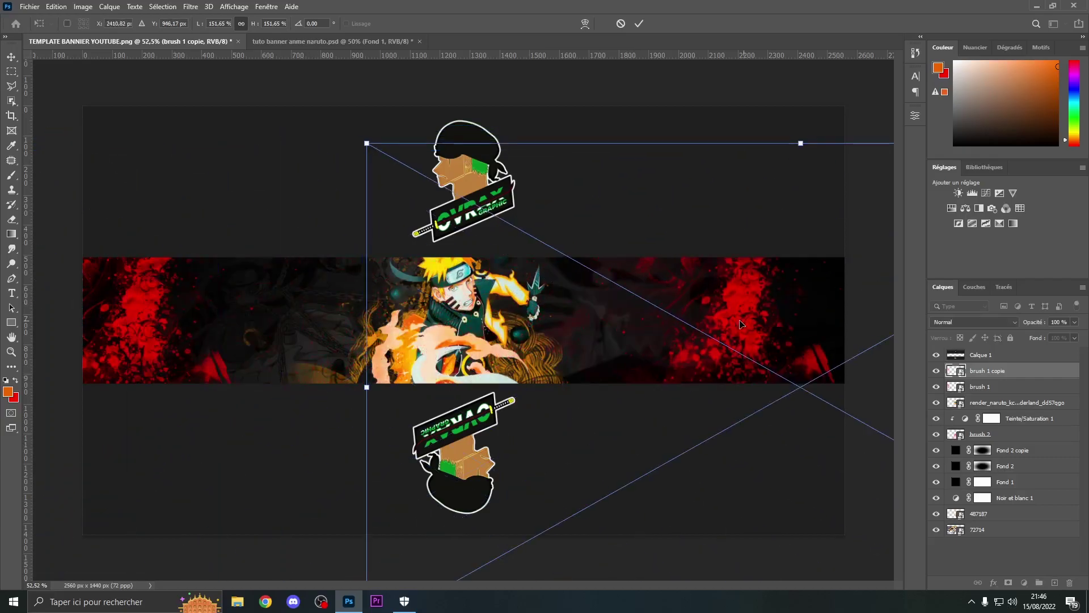
{"action": "left_click_drag", "start_coordinate": [746, 286], "coordinate": [741, 289]}
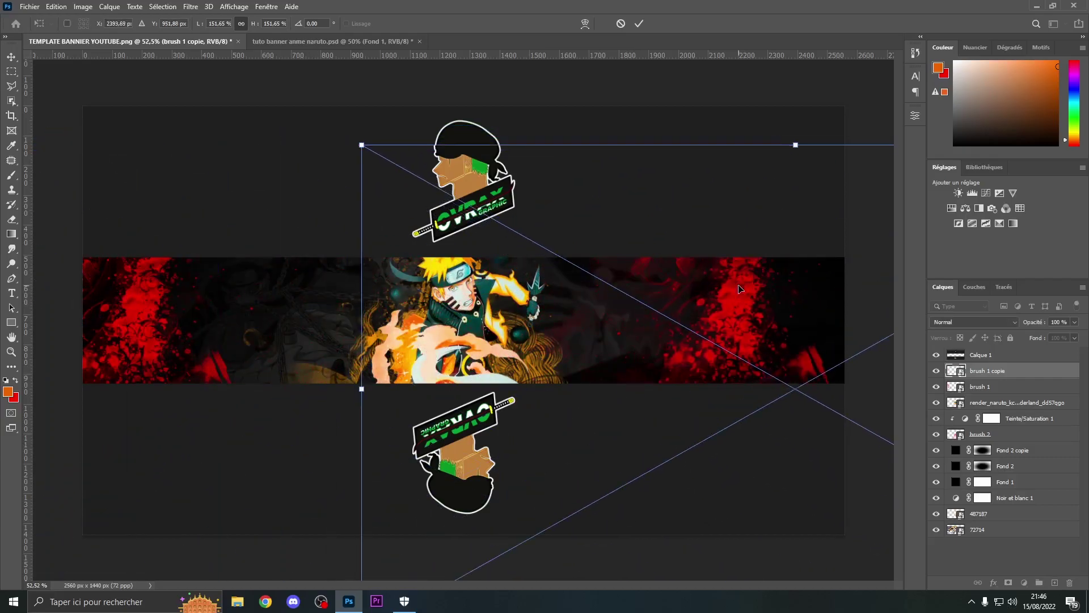
Step: Flip the brush 1 copy horizontally and vertically and reposition it to cover the right end of the banner strip
{"action": "right_click", "coordinate": [740, 288]}
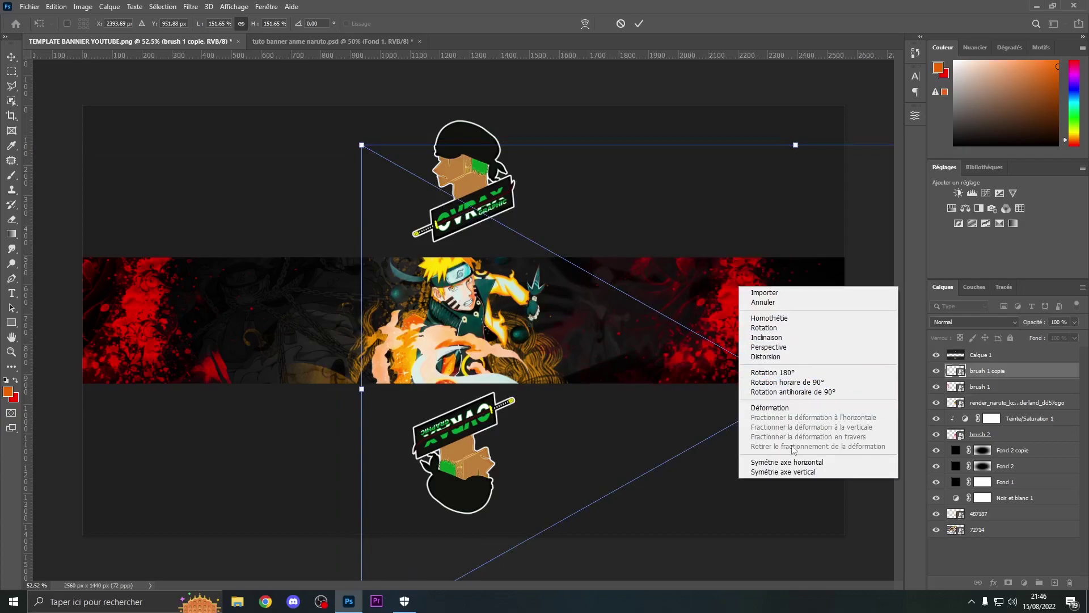
{"action": "left_click", "coordinate": [783, 472]}
{"action": "right_click", "coordinate": [724, 316]}
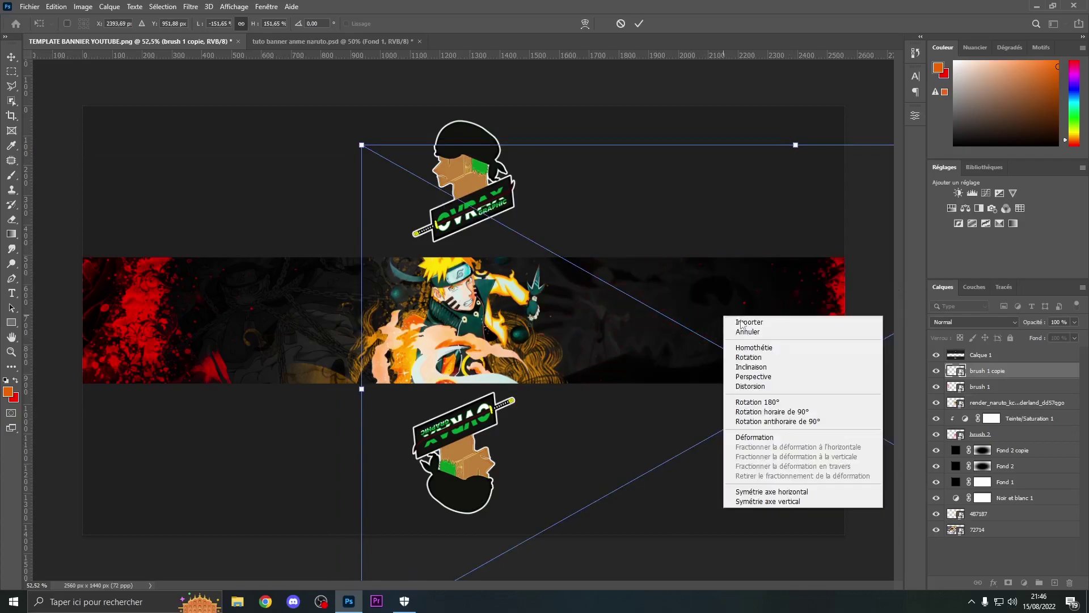
{"action": "left_click", "coordinate": [799, 502]}
{"action": "left_click_drag", "start_coordinate": [810, 356], "coordinate": [730, 186]}
{"action": "key", "text": "Return"}
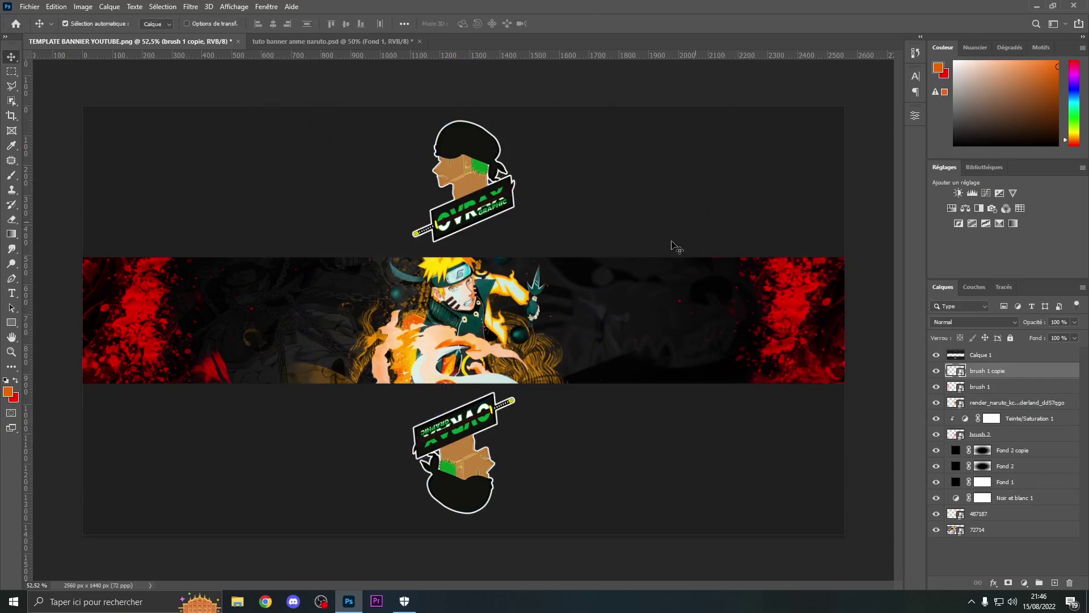
{"action": "left_click_drag", "start_coordinate": [800, 321], "coordinate": [788, 317]}
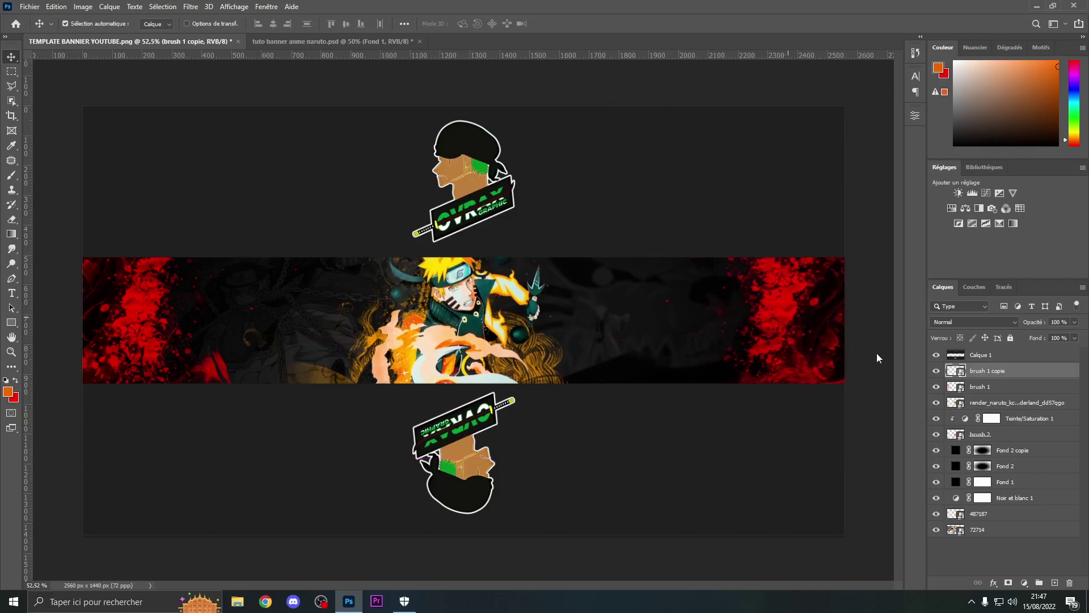
Step: Group the brush 1 and brush 1 copie layers together
{"action": "left_click", "coordinate": [1001, 389], "text": "shift"}
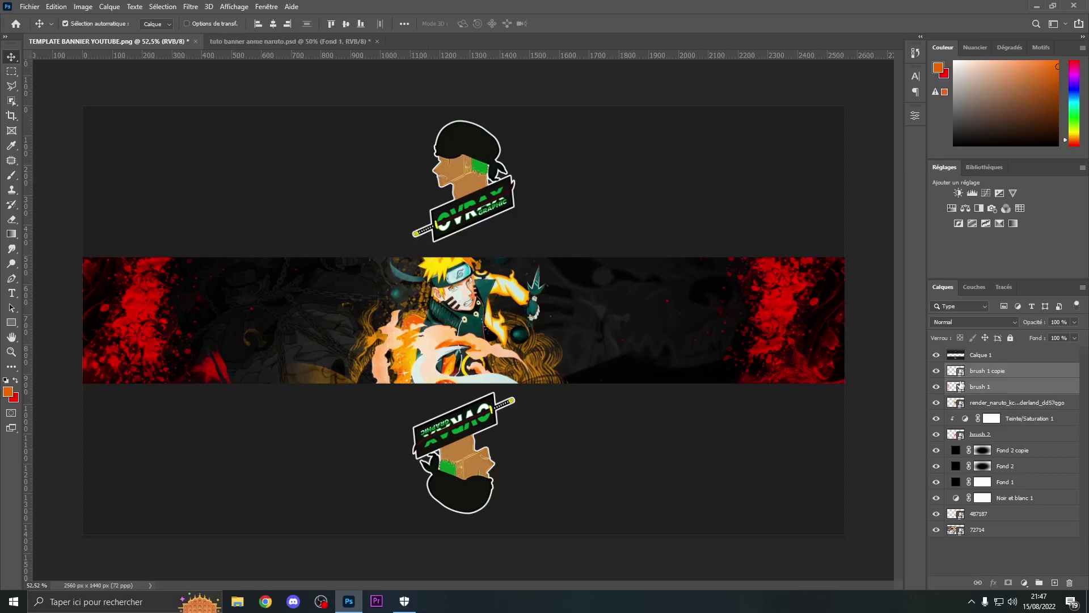
{"action": "left_click", "coordinate": [1013, 378]}
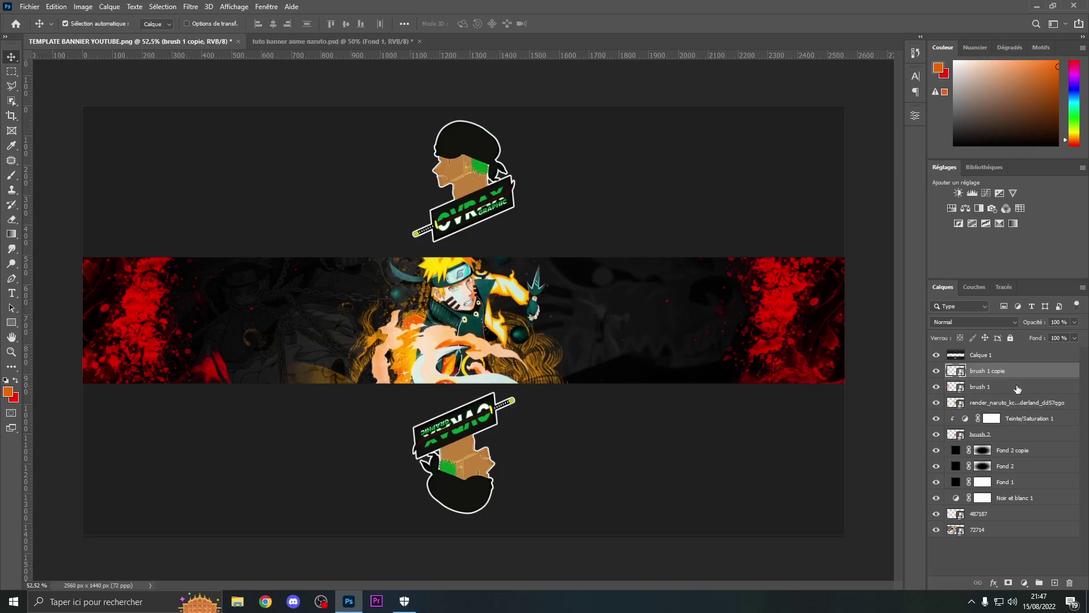
{"action": "left_click", "coordinate": [1018, 388], "text": "shift"}
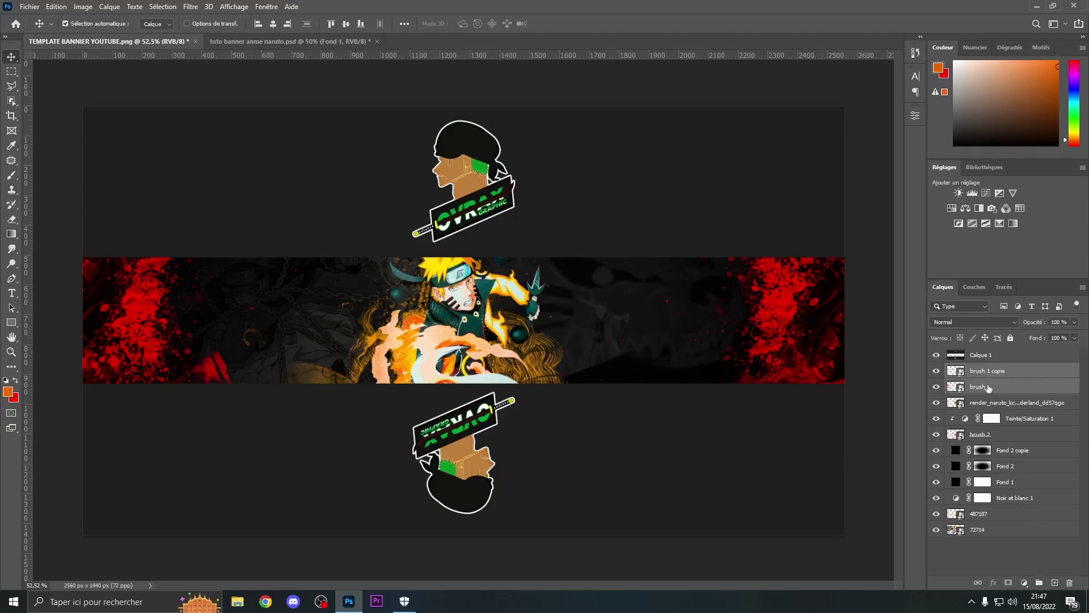
{"action": "left_click", "coordinate": [1039, 585]}
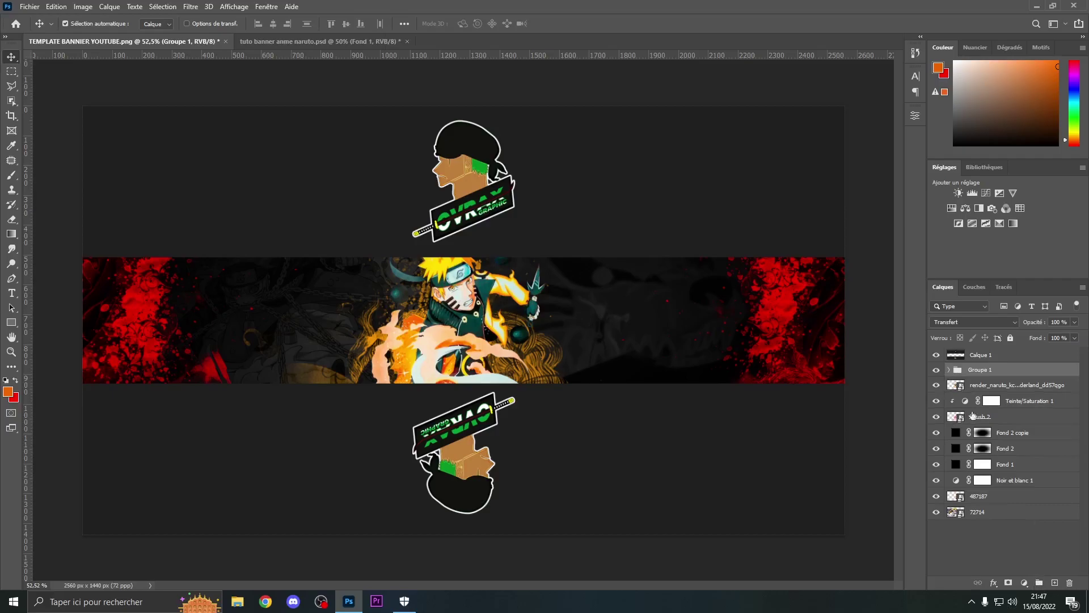
Step: Duplicate the Teinte/Saturation 1 adjustment layer, move the copy above Groupe 1 and clip it to the group
{"action": "left_click", "coordinate": [1021, 404]}
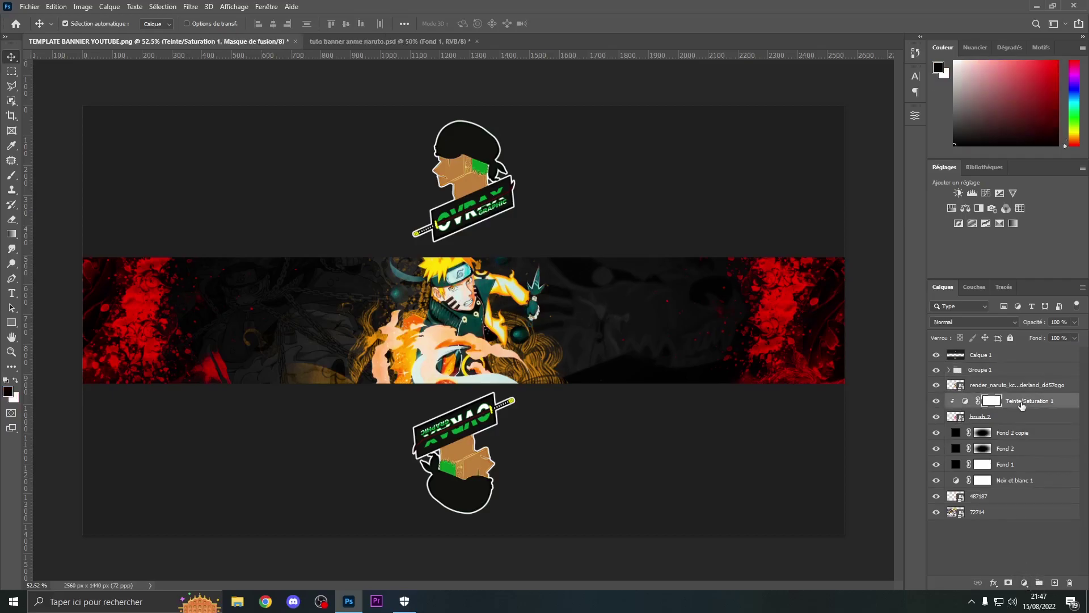
{"action": "key", "text": "ctrl+j"}
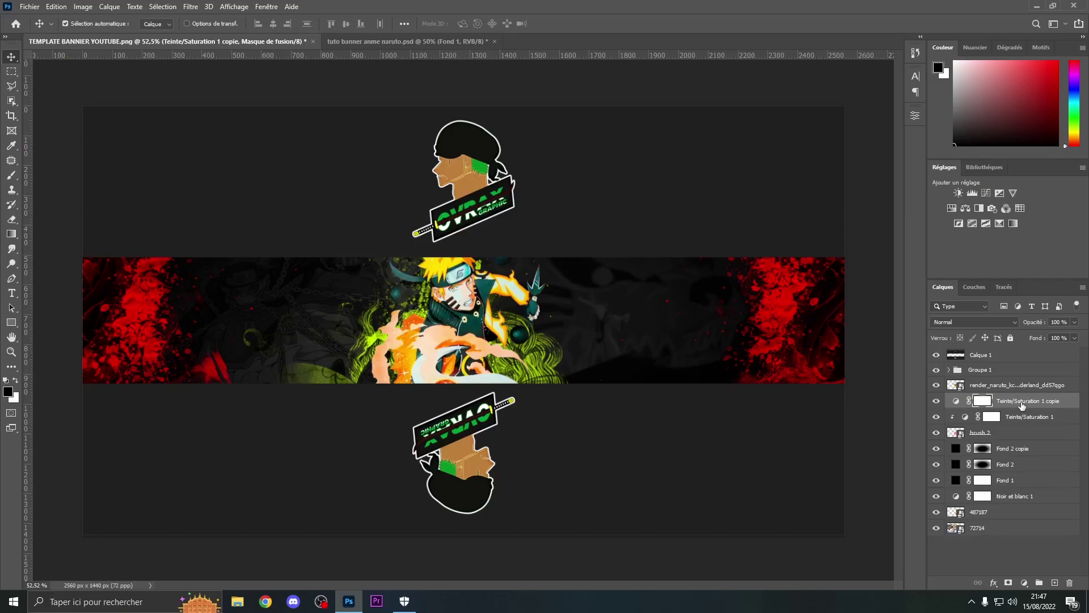
{"action": "left_click_drag", "start_coordinate": [1022, 405], "coordinate": [999, 363]}
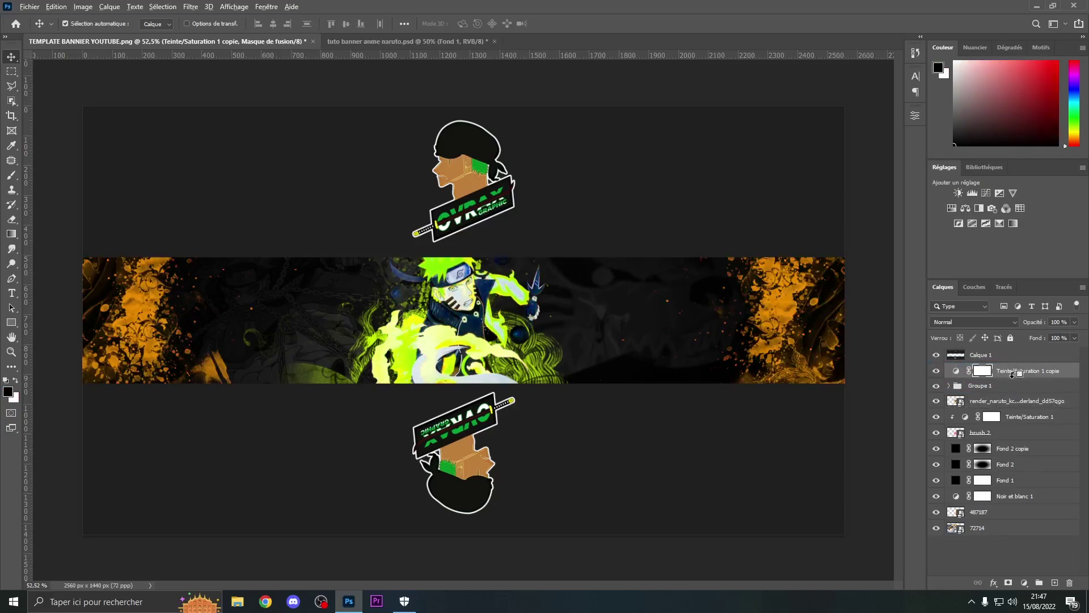
{"action": "left_click", "coordinate": [1013, 375], "text": "alt"}
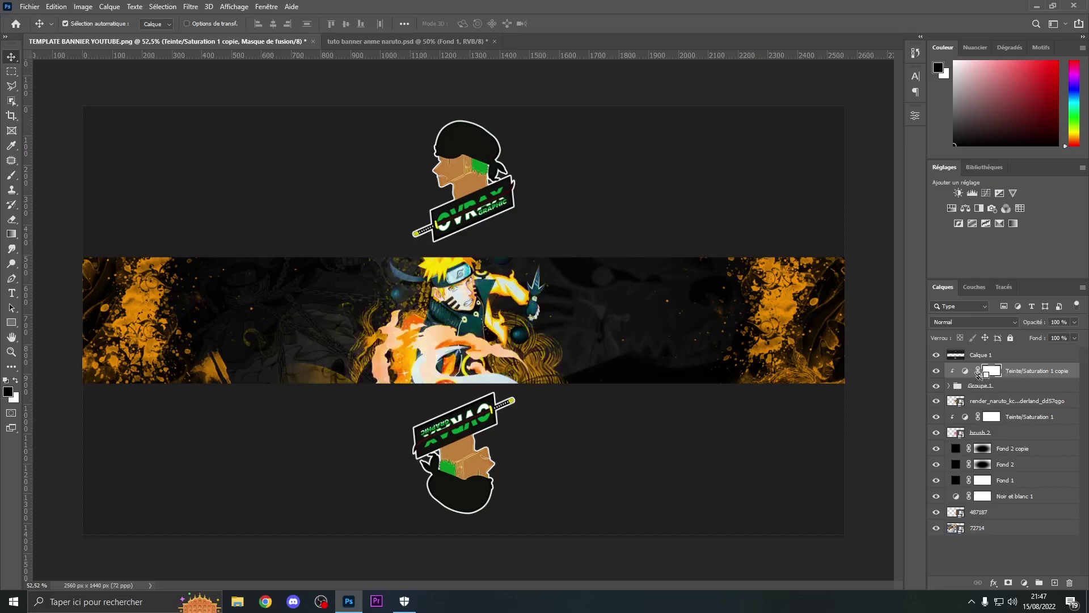
{"action": "left_click", "coordinate": [965, 371]}
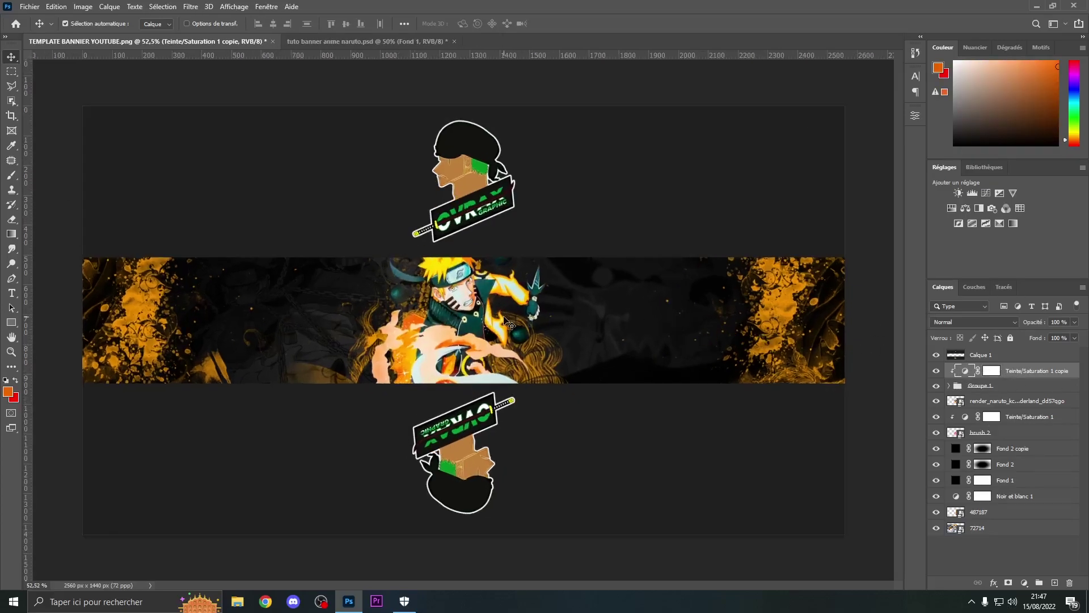
{"action": "scroll", "coordinate": [503, 316], "scroll_direction": "down", "scroll_amount": 1}
{"action": "left_click", "coordinate": [1018, 418]}
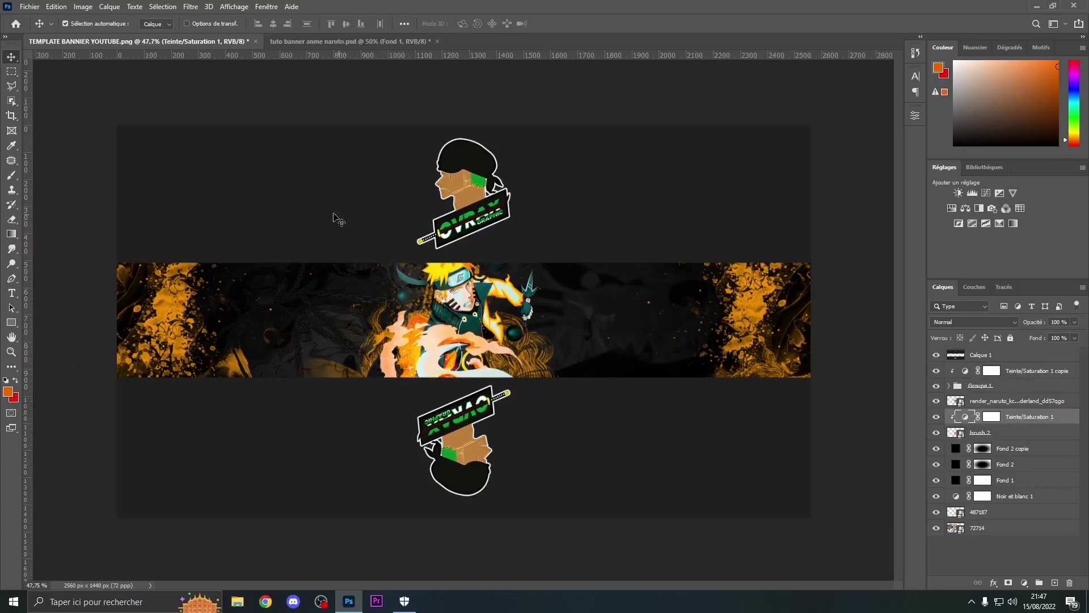
Step: Embed the Brushes & Squares image and shift it so its white crosses fall to the right of the character
{"action": "left_click", "coordinate": [37, 6]}
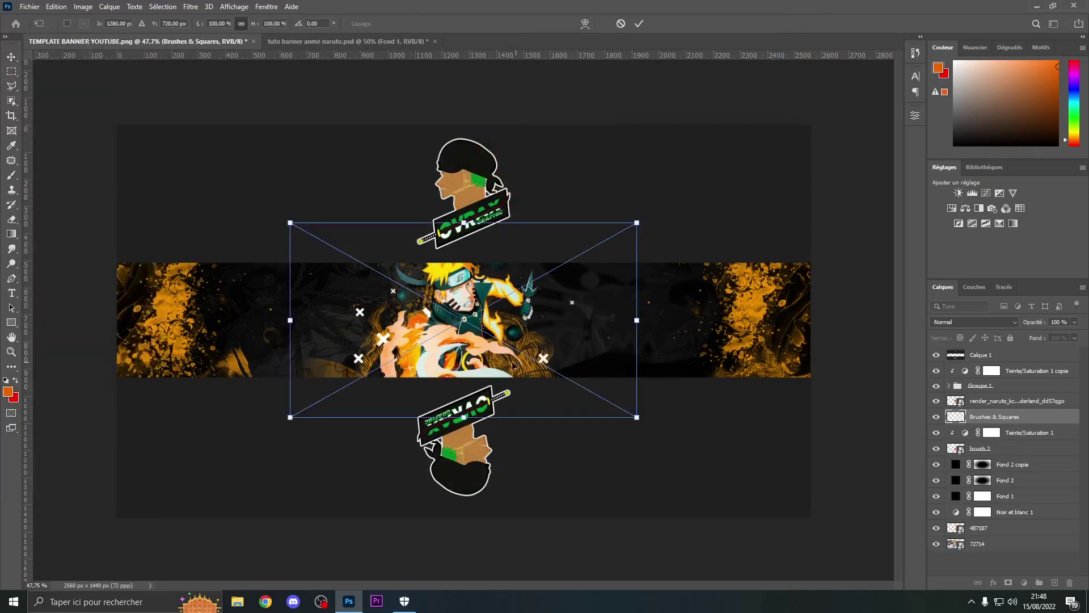
{"action": "mouse_move", "coordinate": [505, 367]}
{"action": "left_mouse_down"}
{"action": "mouse_move", "coordinate": [578, 328]}
{"action": "mouse_move", "coordinate": [578, 338]}
{"action": "left_mouse_up"}
{"action": "key", "text": "Return"}
Step: Set the Brushes & Squares layer's blend mode to Incrustation
{"action": "left_click", "coordinate": [973, 323]}
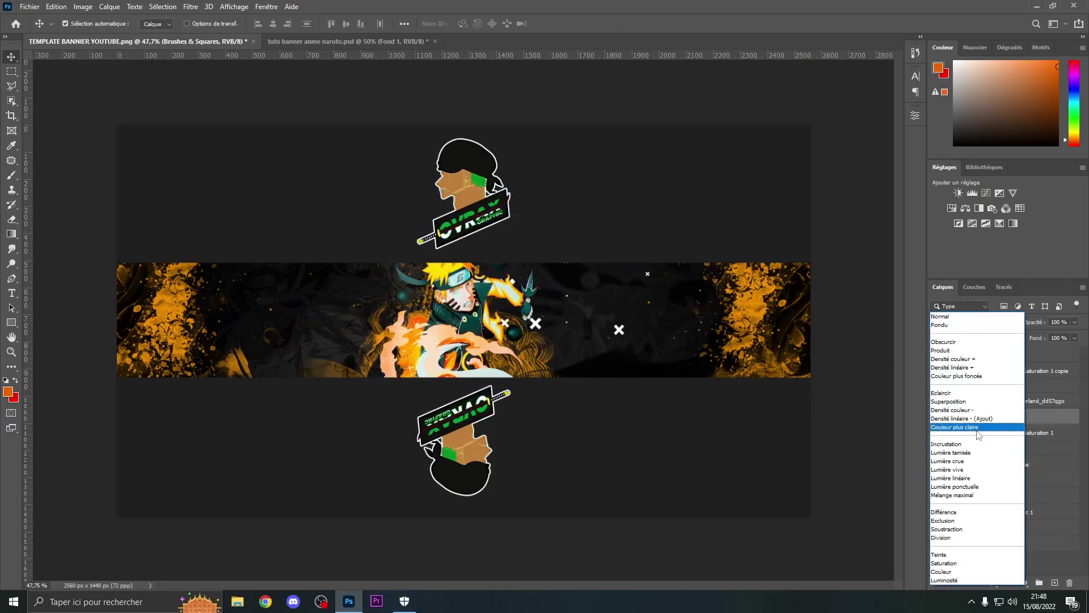
{"action": "left_click", "coordinate": [1036, 421]}
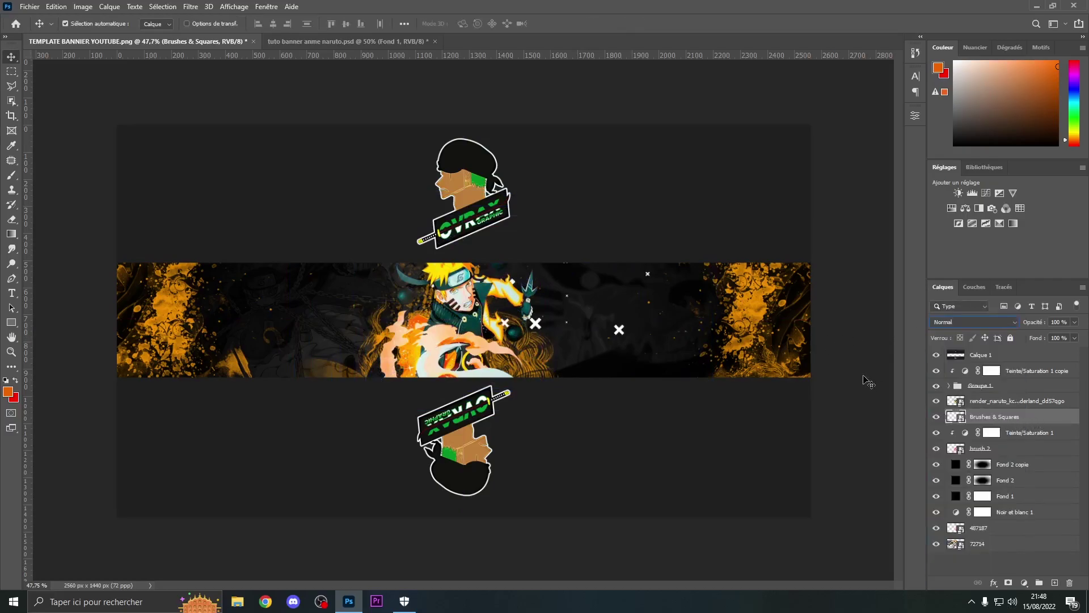
{"action": "left_click", "coordinate": [990, 413]}
{"action": "left_click", "coordinate": [968, 323]}
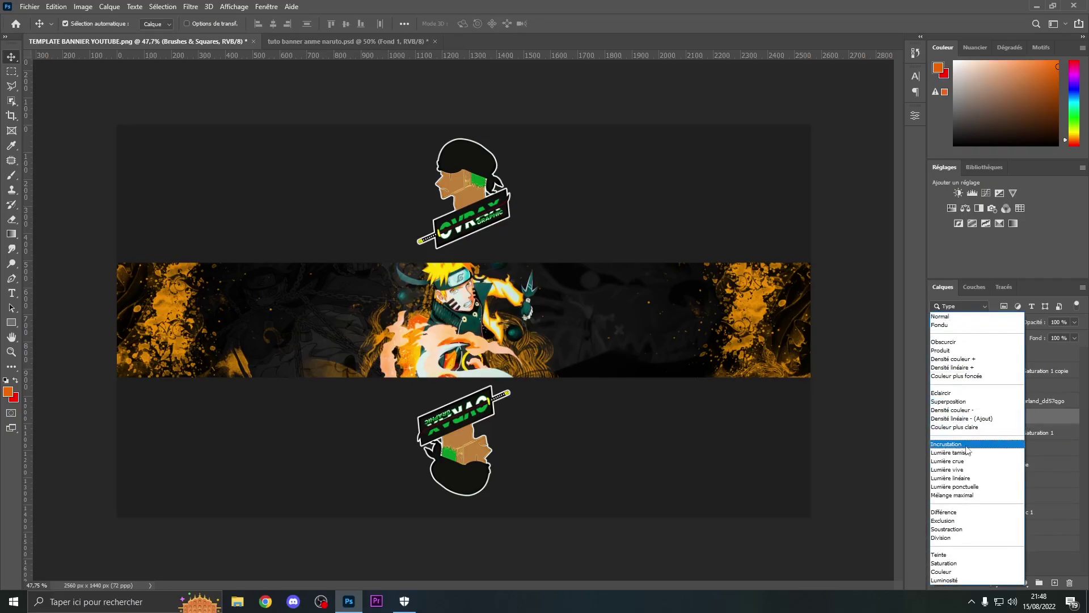
{"action": "left_click", "coordinate": [968, 448]}
Step: Duplicate the Brushes & Squares layer and move the copy's crosses to the lower-left side of the character
{"action": "key", "text": "ctrl+j"}
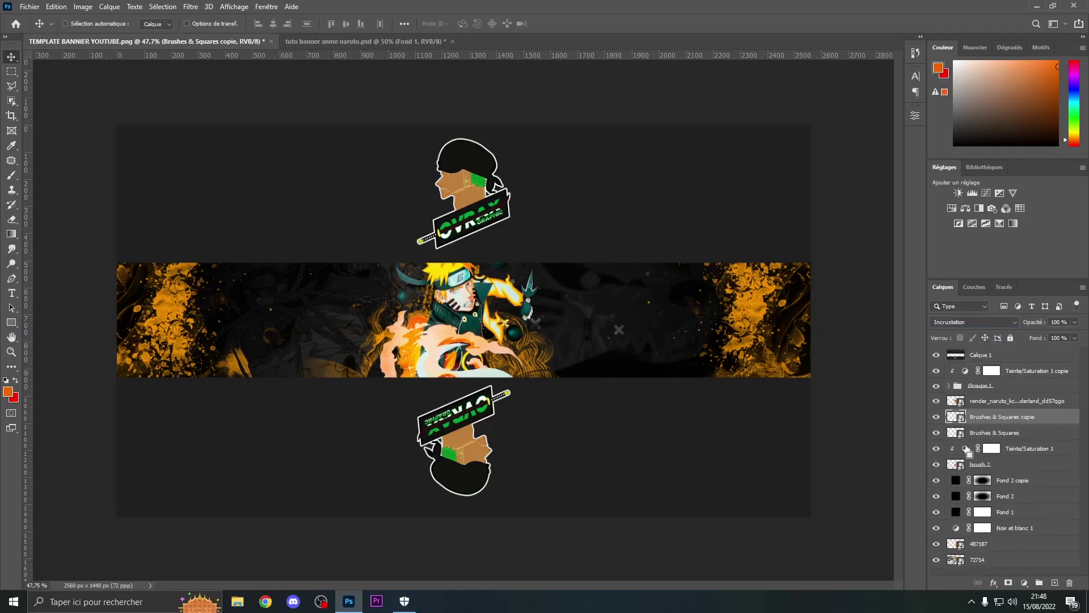
{"action": "key", "text": "ctrl+t"}
{"action": "mouse_move", "coordinate": [558, 272]}
{"action": "left_mouse_down"}
{"action": "mouse_move", "coordinate": [399, 326]}
{"action": "mouse_move", "coordinate": [384, 342]}
{"action": "mouse_move", "coordinate": [393, 348]}
{"action": "left_mouse_up"}
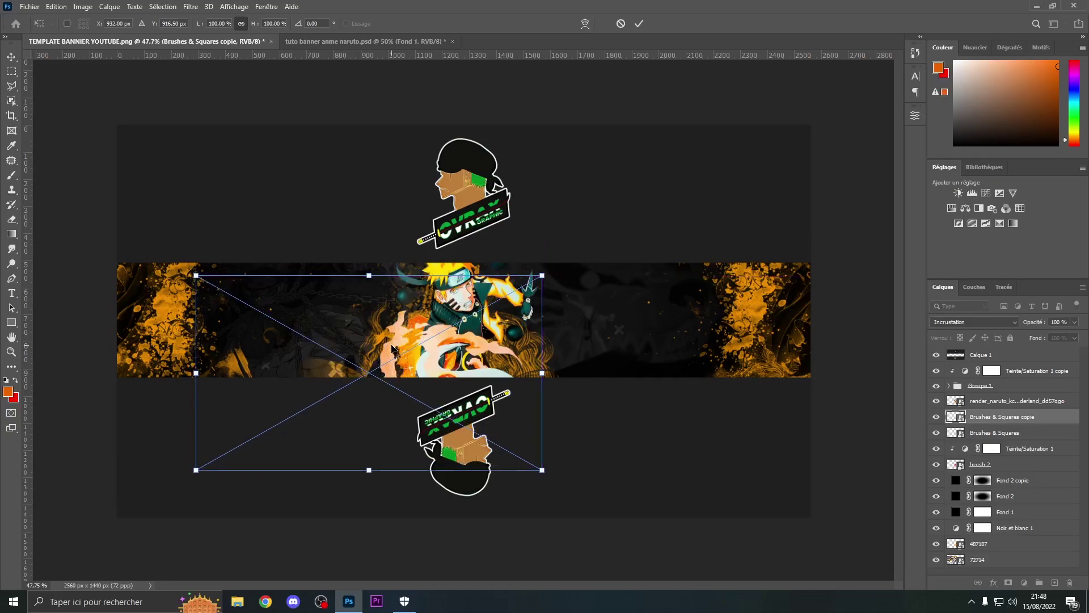
{"action": "key", "text": "Return"}
Step: Embed the brush shuriken image and place it across the banner strip, beneath the character render
{"action": "scroll", "coordinate": [391, 349], "scroll_direction": "up", "scroll_amount": 1}
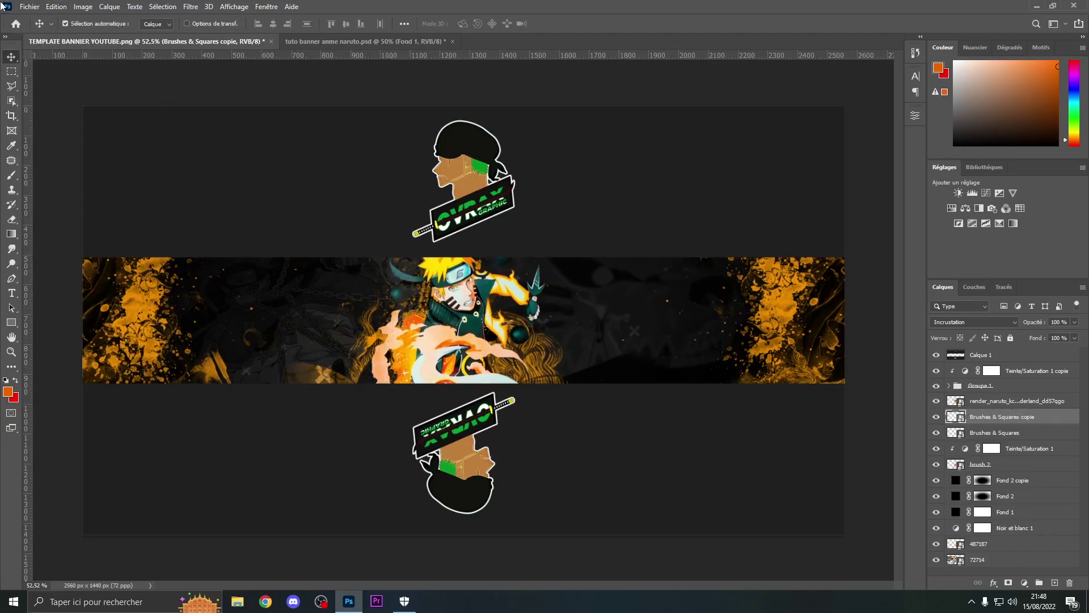
{"action": "left_click", "coordinate": [30, 7]}
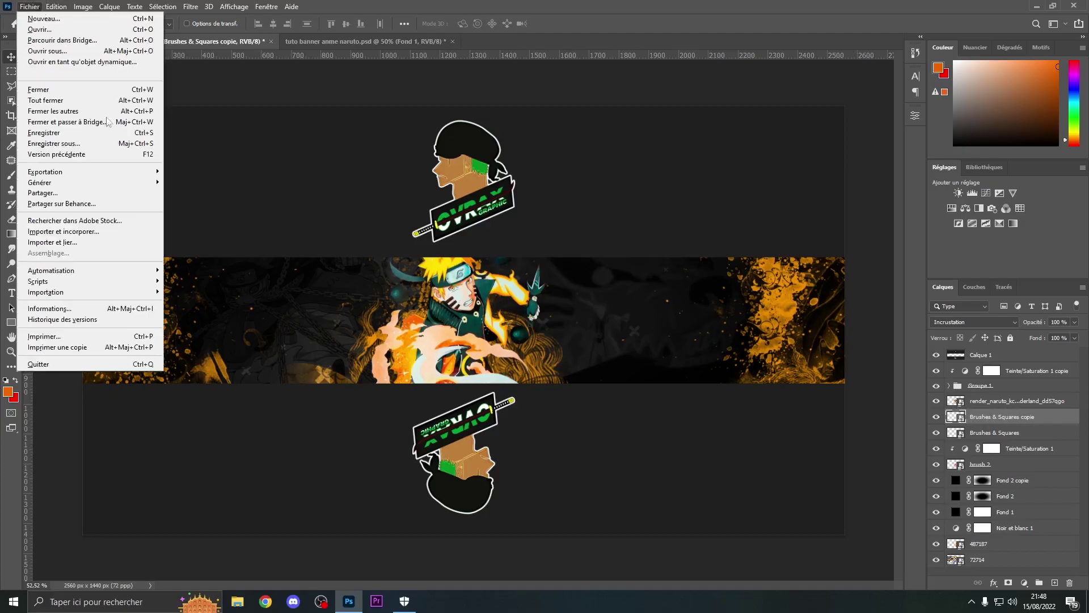
{"action": "left_click", "coordinate": [57, 230]}
{"action": "left_click_drag", "start_coordinate": [600, 310], "coordinate": [592, 308]}
{"action": "key", "text": "Return"}
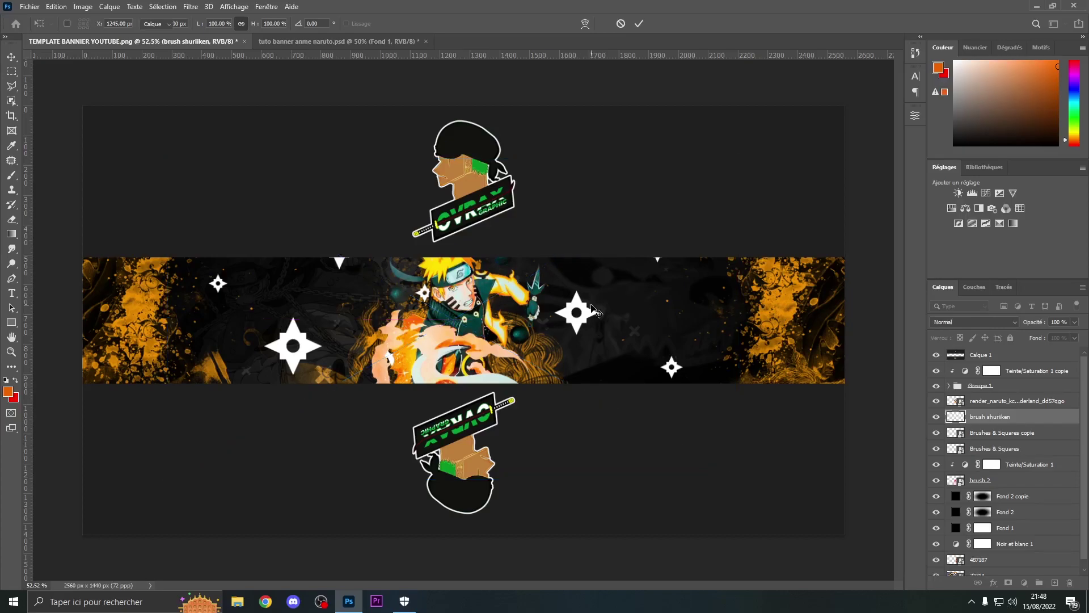
Step: Set the brush shuriken layer's blend mode to Lumière tamisée
{"action": "scroll", "coordinate": [505, 310], "scroll_direction": "up", "scroll_amount": 1}
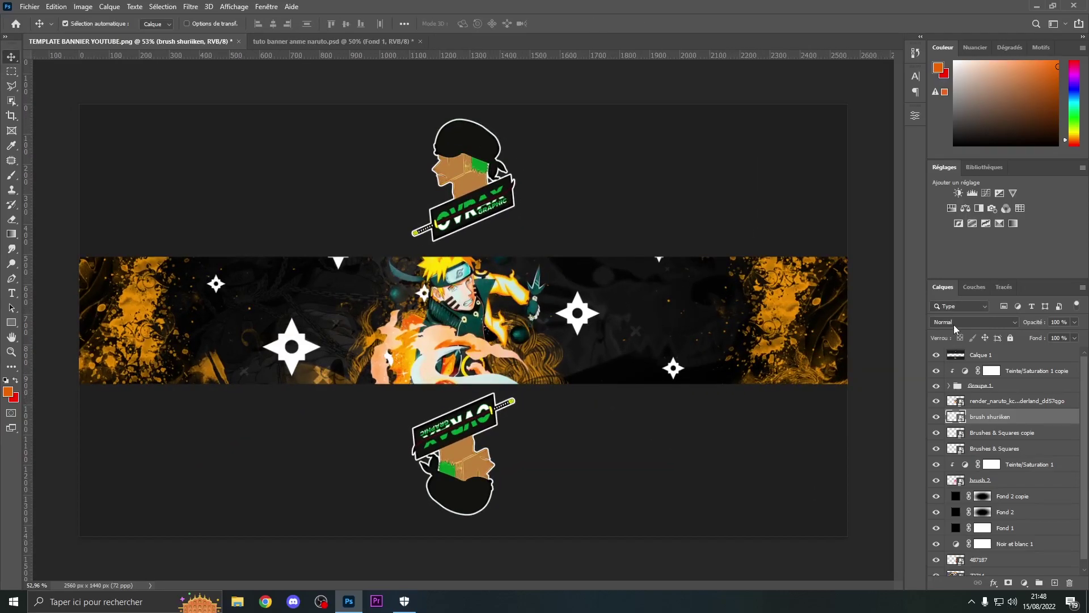
{"action": "left_click", "coordinate": [972, 322]}
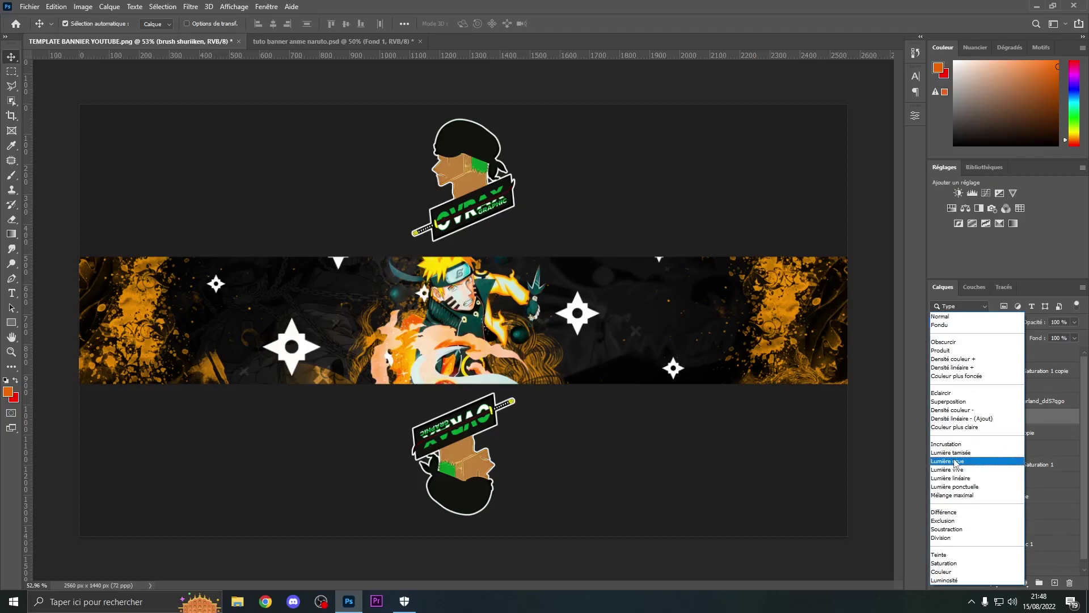
{"action": "left_click", "coordinate": [954, 454]}
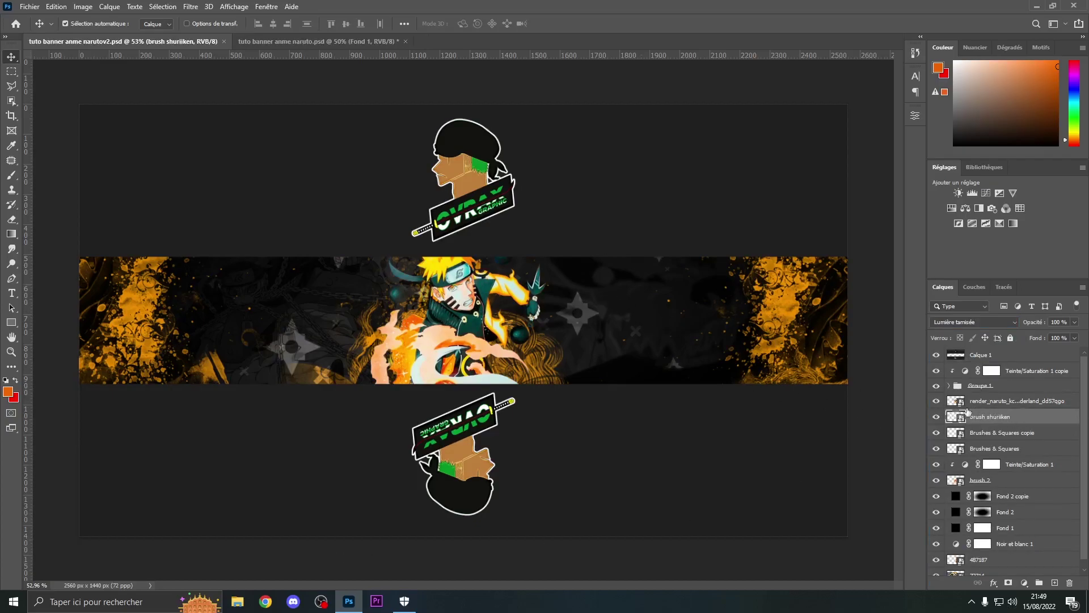
Step: Add the text OVRAX on the banner strip beside the character and set its font to Ailerons
{"action": "left_click", "coordinate": [12, 294]}
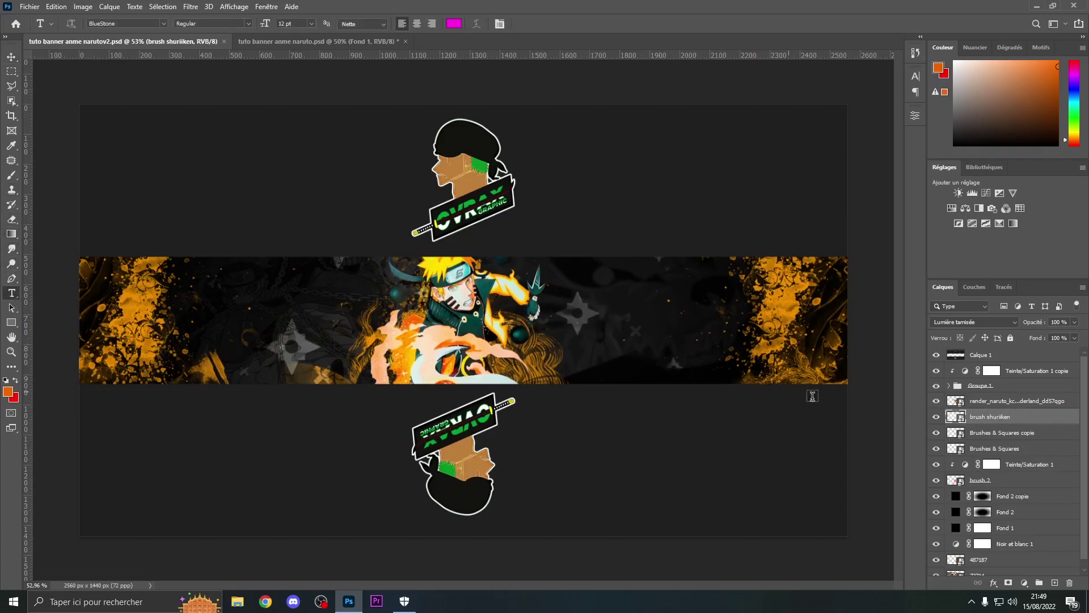
{"action": "left_click", "coordinate": [575, 316]}
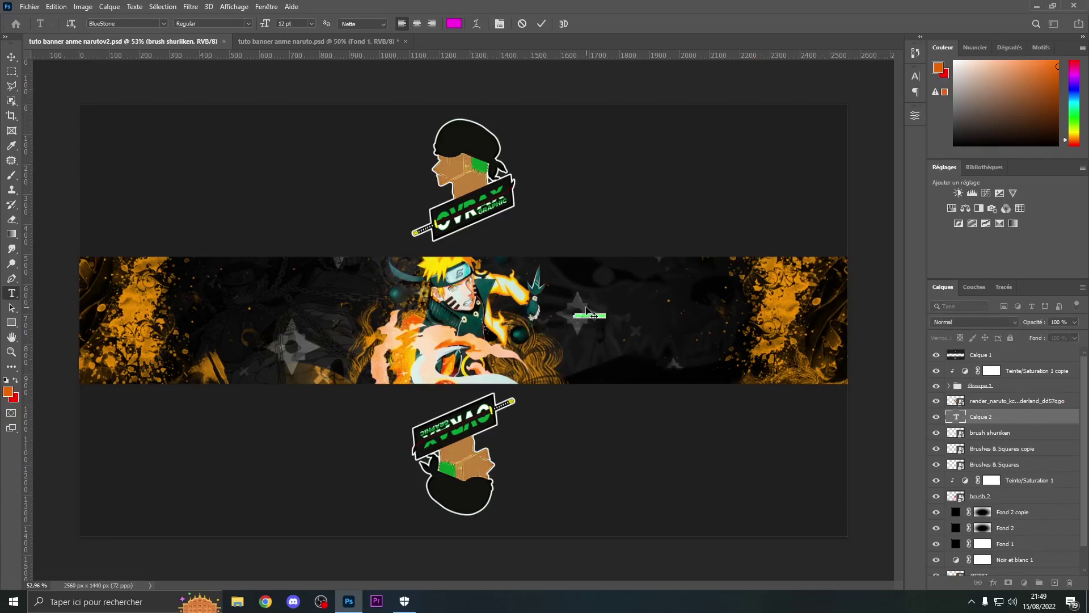
{"action": "type", "text": "O"}
{"action": "key", "text": "ctrl+a"}
{"action": "left_click", "coordinate": [163, 24]}
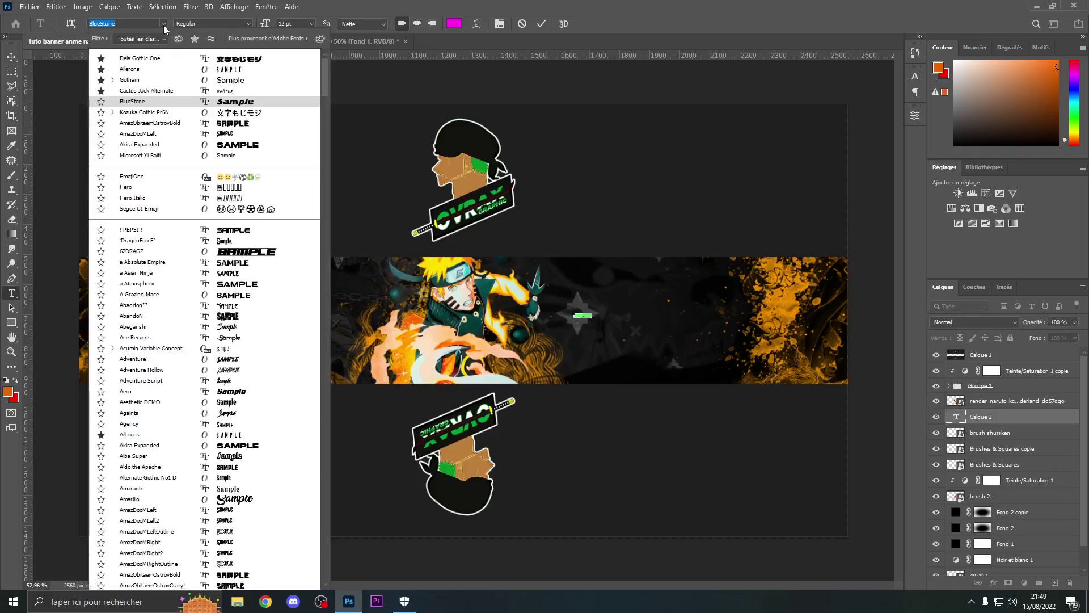
{"action": "left_click", "coordinate": [137, 70]}
{"action": "left_click", "coordinate": [10, 58]}
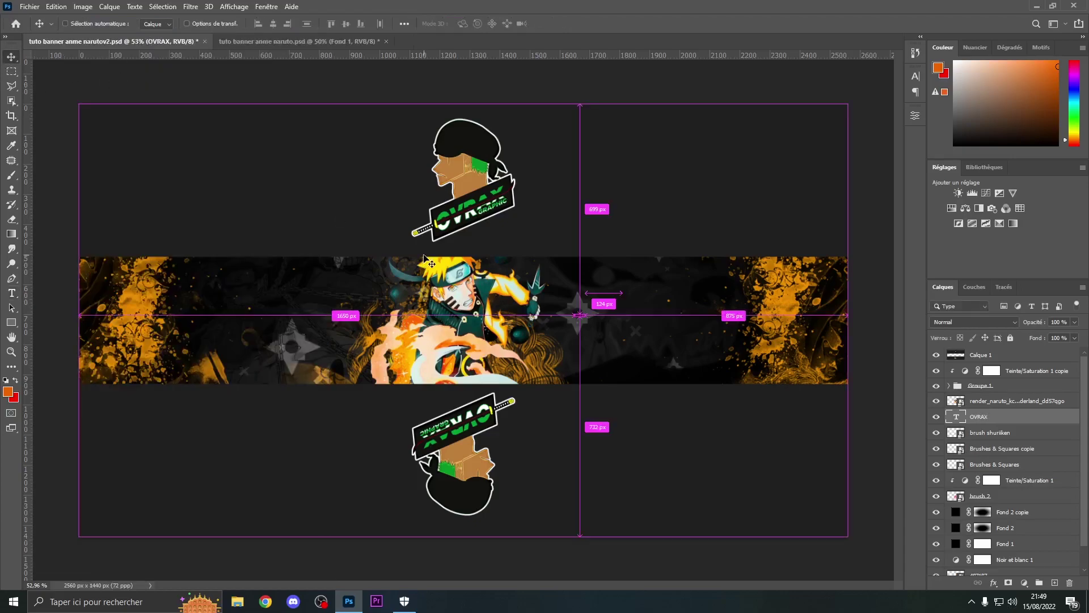
Step: Enlarge the OVRAX text and move it so it starts just behind the character's raised hand
{"action": "key", "text": "ctrl+t"}
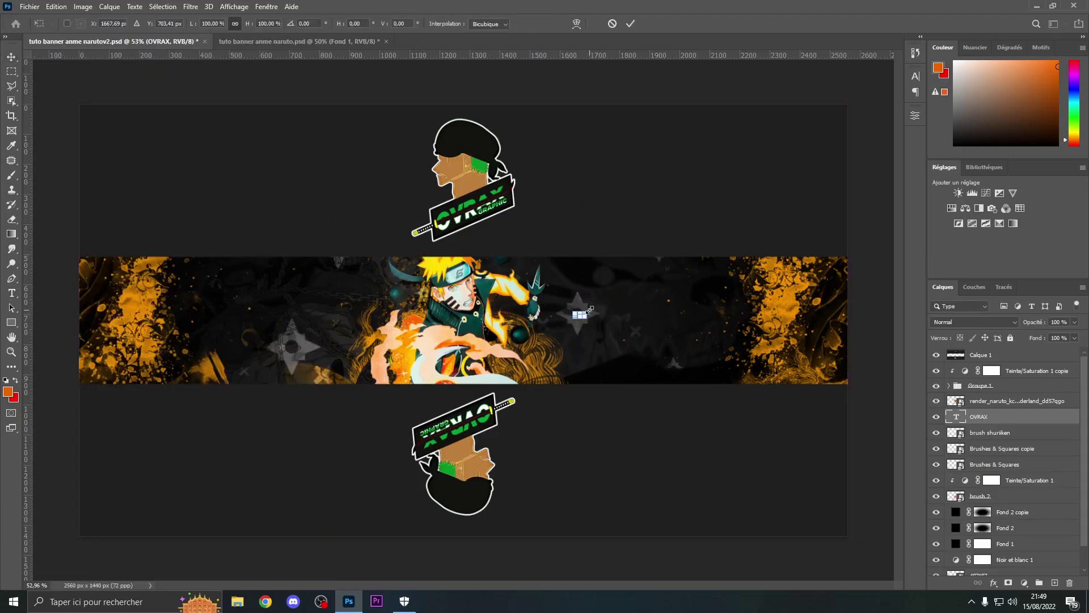
{"action": "left_click_drag", "start_coordinate": [590, 309], "coordinate": [741, 265]}
{"action": "left_click_drag", "start_coordinate": [678, 288], "coordinate": [594, 318]}
{"action": "key", "text": "Return"}
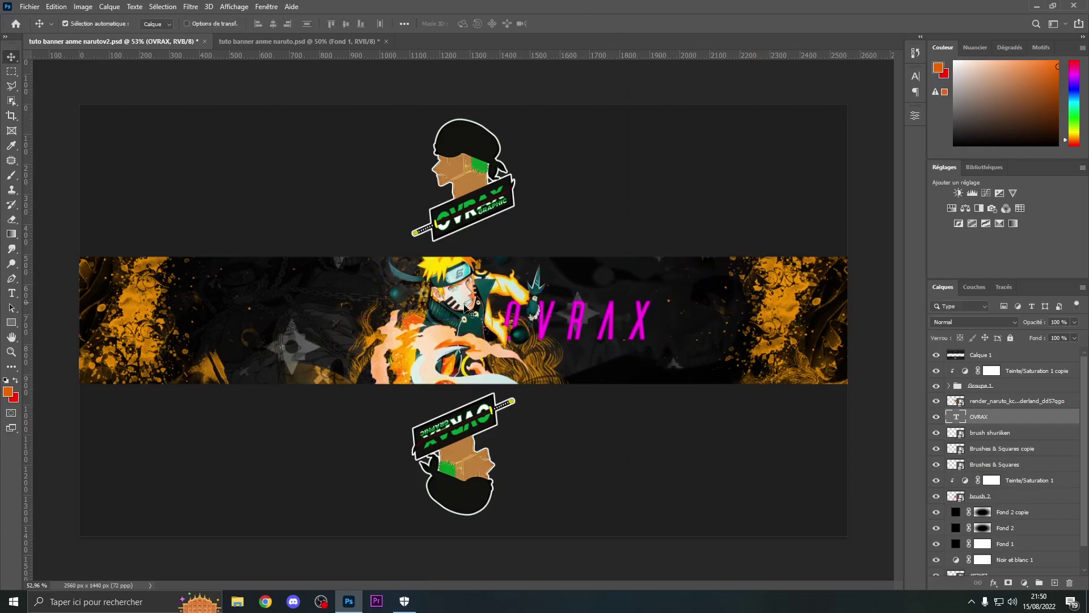
{"action": "scroll", "coordinate": [539, 318], "scroll_direction": "down", "scroll_amount": 3}
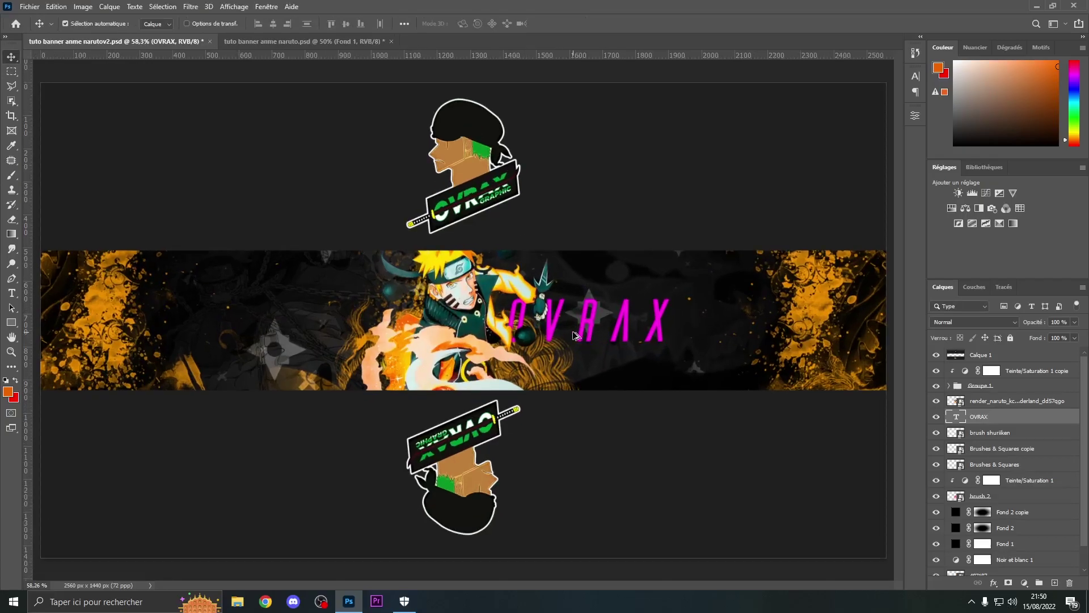
{"action": "scroll", "coordinate": [573, 335], "scroll_direction": "up", "scroll_amount": 2}
{"action": "scroll", "coordinate": [723, 355], "scroll_direction": "up", "scroll_amount": 1}
{"action": "scroll", "coordinate": [681, 352], "scroll_direction": "down", "scroll_amount": 2}
{"action": "scroll", "coordinate": [683, 352], "scroll_direction": "up", "scroll_amount": 1}
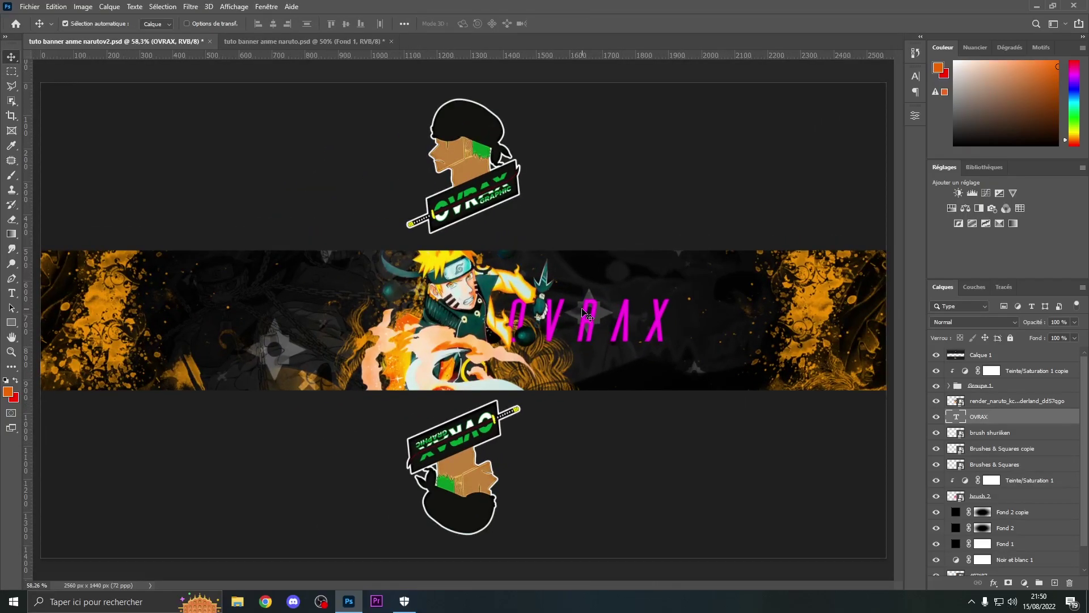
Step: Add a gradient overlay to the OVRAX text layer and open its gradient for editing
{"action": "double_click", "coordinate": [1039, 419]}
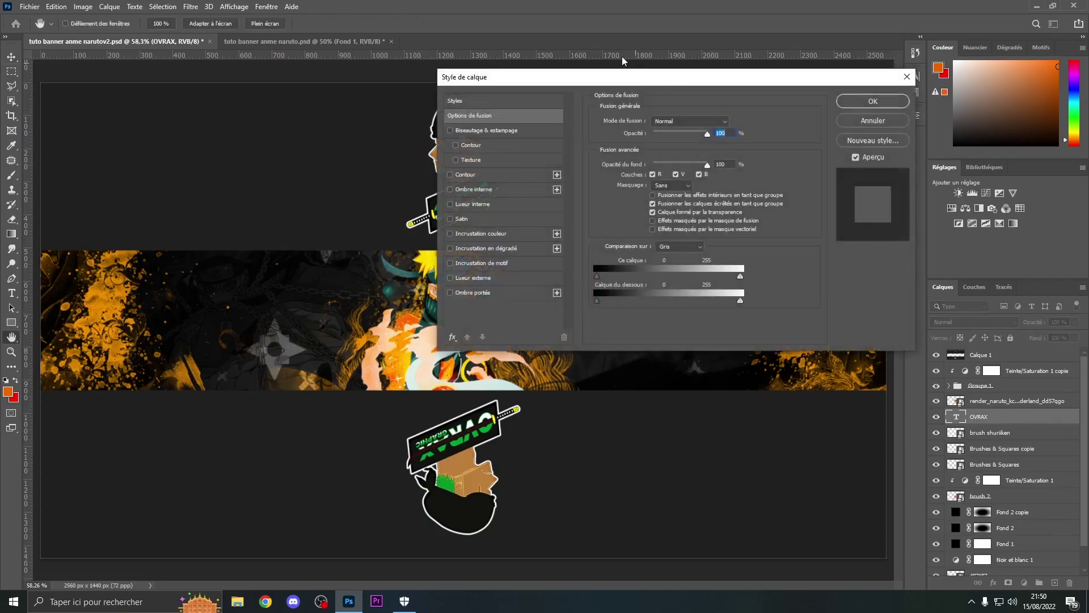
{"action": "left_click_drag", "start_coordinate": [607, 80], "coordinate": [180, 54]}
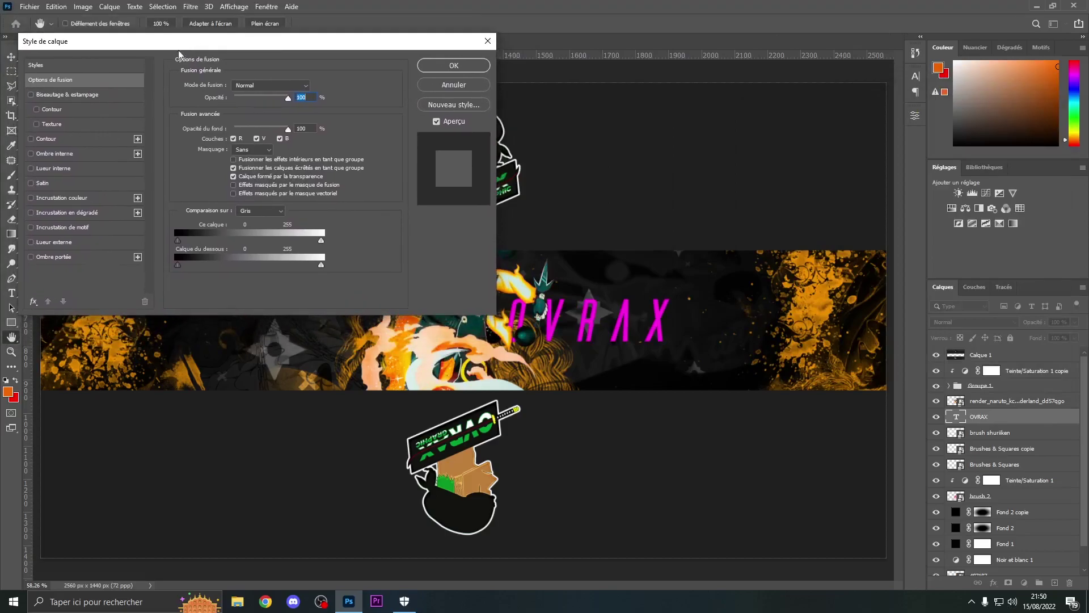
{"action": "left_click", "coordinate": [96, 213]}
{"action": "left_click", "coordinate": [243, 113]}
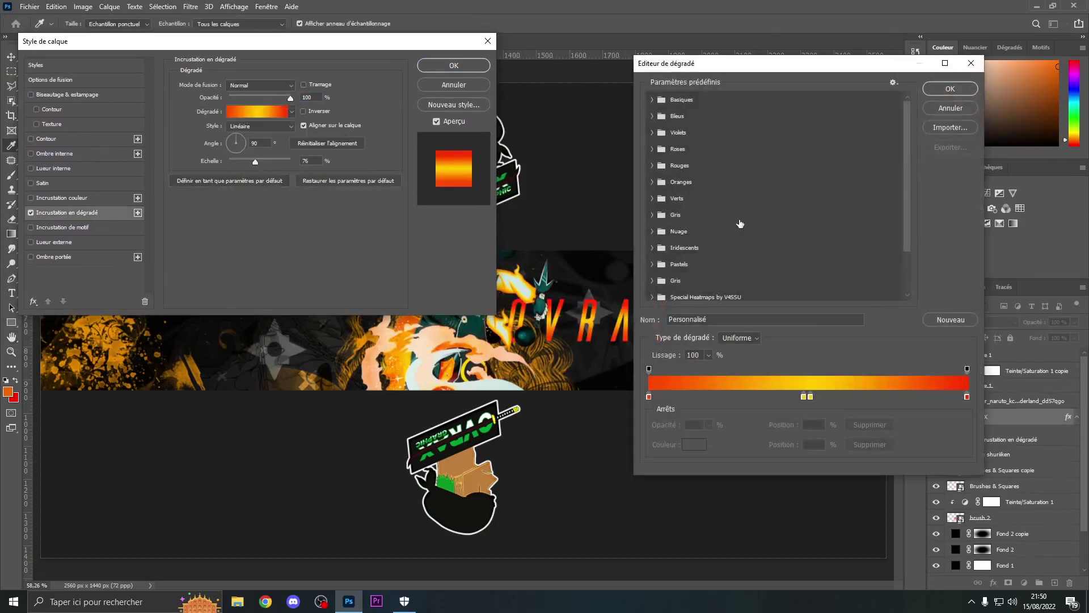
{"action": "scroll", "coordinate": [739, 224], "scroll_direction": "down", "scroll_amount": 3}
{"action": "left_click", "coordinate": [924, 322]}
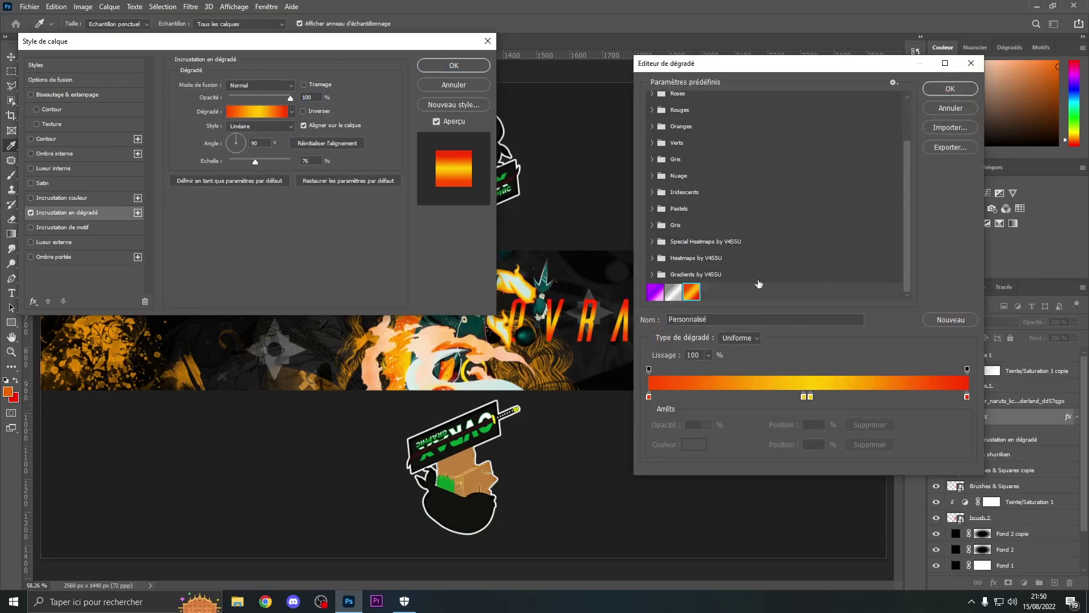
{"action": "left_click_drag", "start_coordinate": [687, 68], "coordinate": [706, 60]}
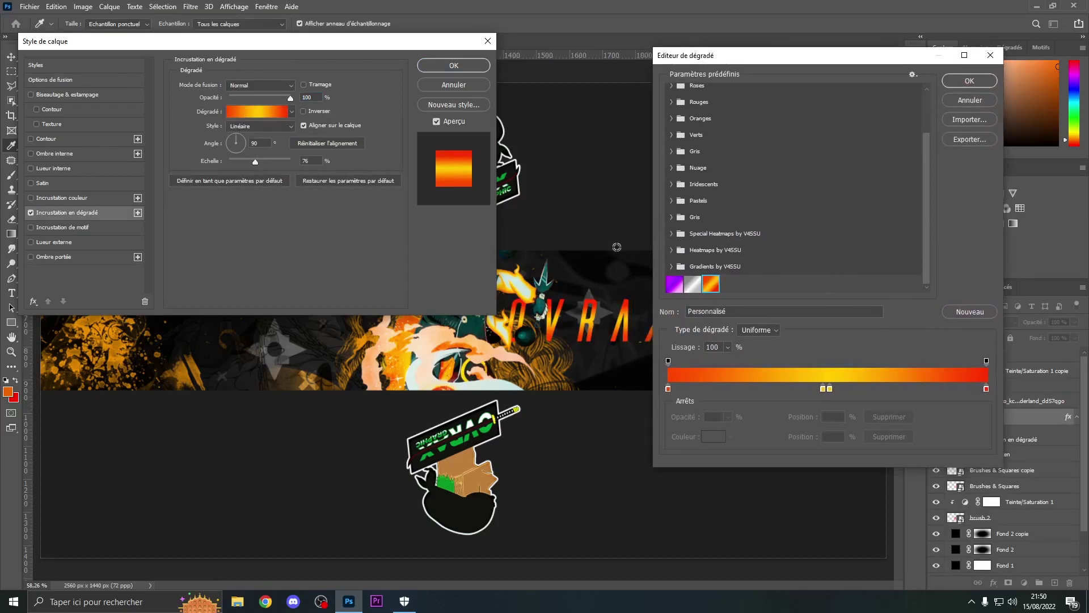
Step: Try the silver gradient preset, and choose the Noir, blanc preset from the Basiques group for the text overlay
{"action": "left_click", "coordinate": [691, 288]}
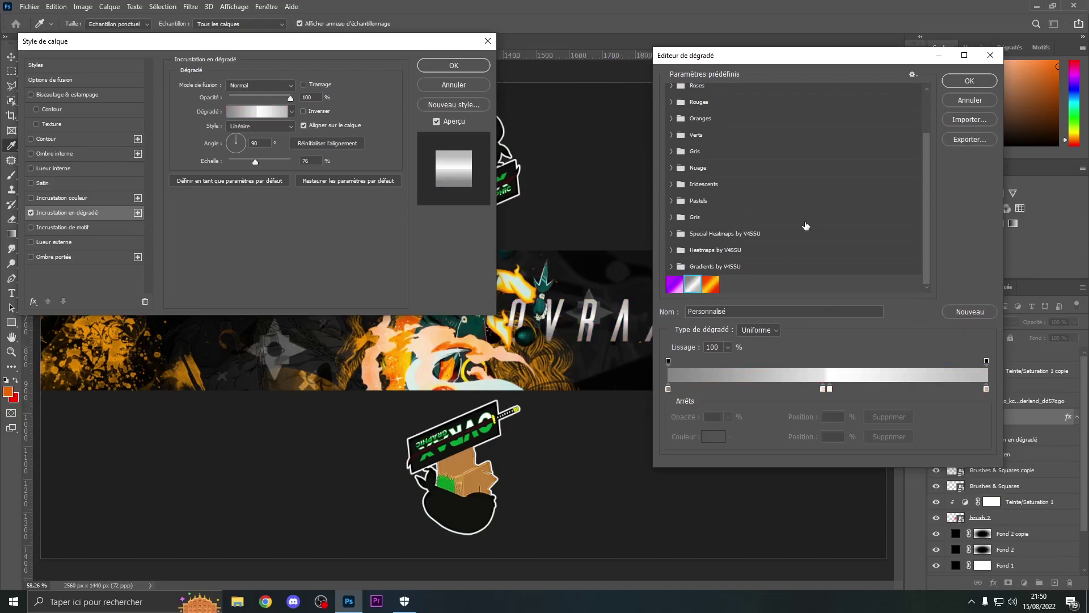
{"action": "scroll", "coordinate": [806, 225], "scroll_direction": "up", "scroll_amount": 2}
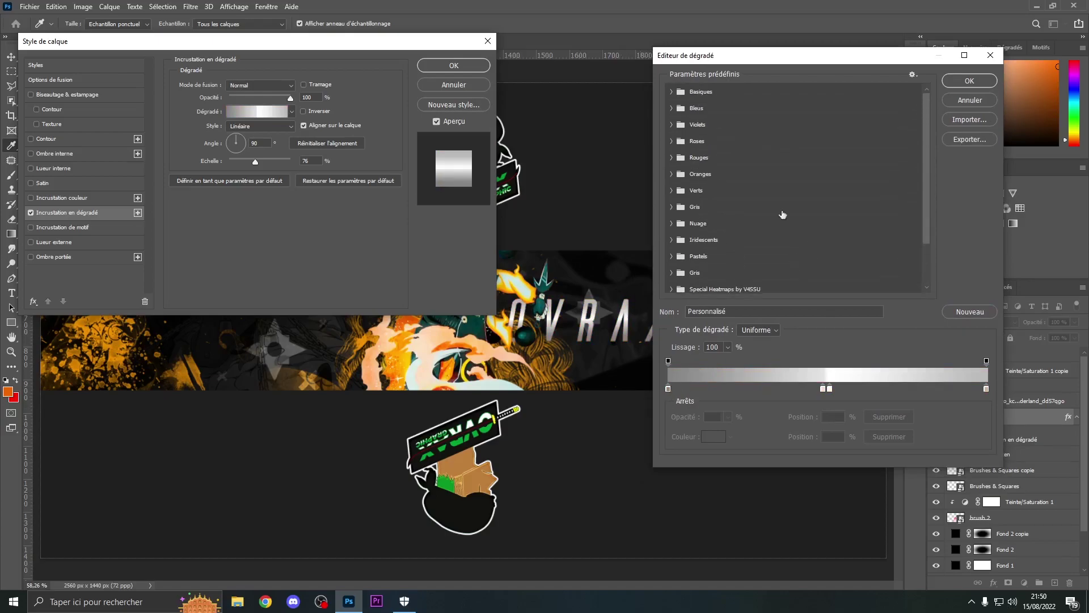
{"action": "left_click", "coordinate": [671, 92]}
{"action": "left_click", "coordinate": [724, 109]}
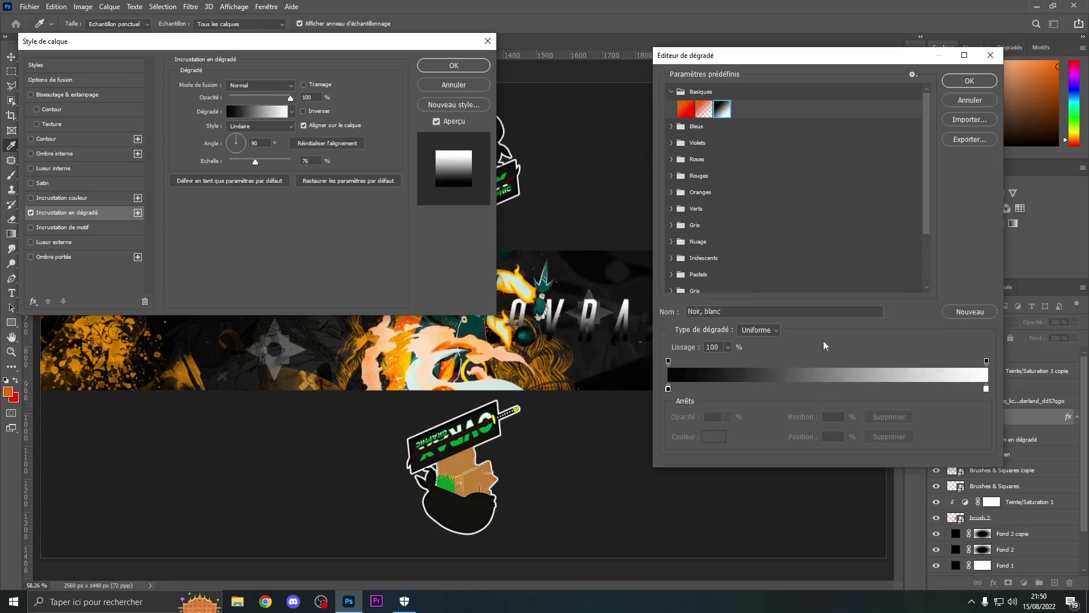
Step: Change the gradient's black starting stop at 0 % to a medium grey
{"action": "double_click", "coordinate": [668, 389]}
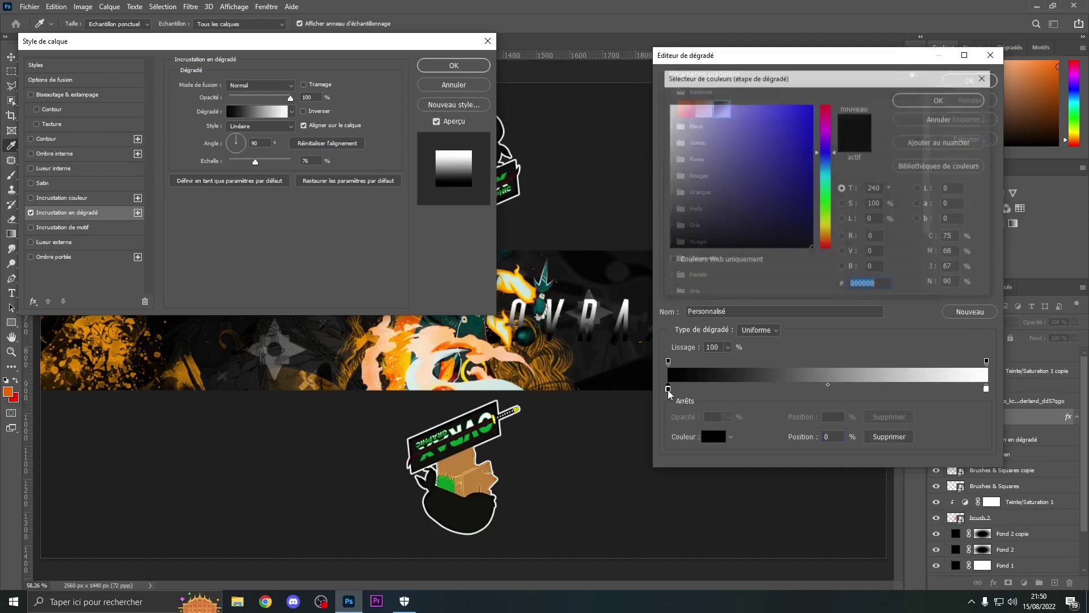
{"action": "left_click_drag", "start_coordinate": [723, 192], "coordinate": [653, 178]}
{"action": "left_click", "coordinate": [931, 100]}
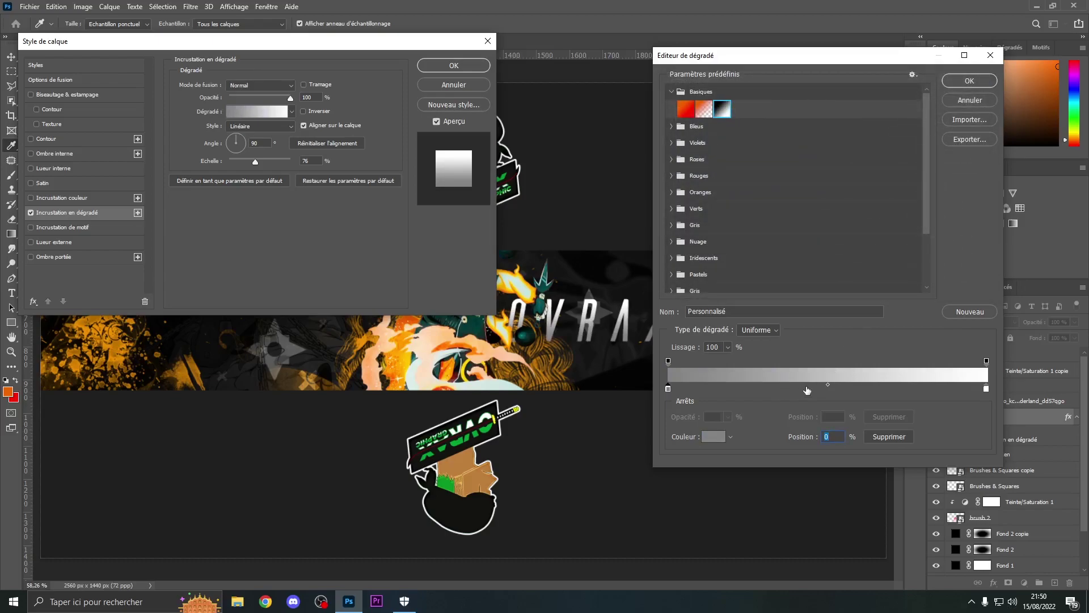
Step: Add a colour stop at 49 % of the gradient and make it white (ffffff)
{"action": "left_click_drag", "start_coordinate": [808, 390], "coordinate": [831, 396]}
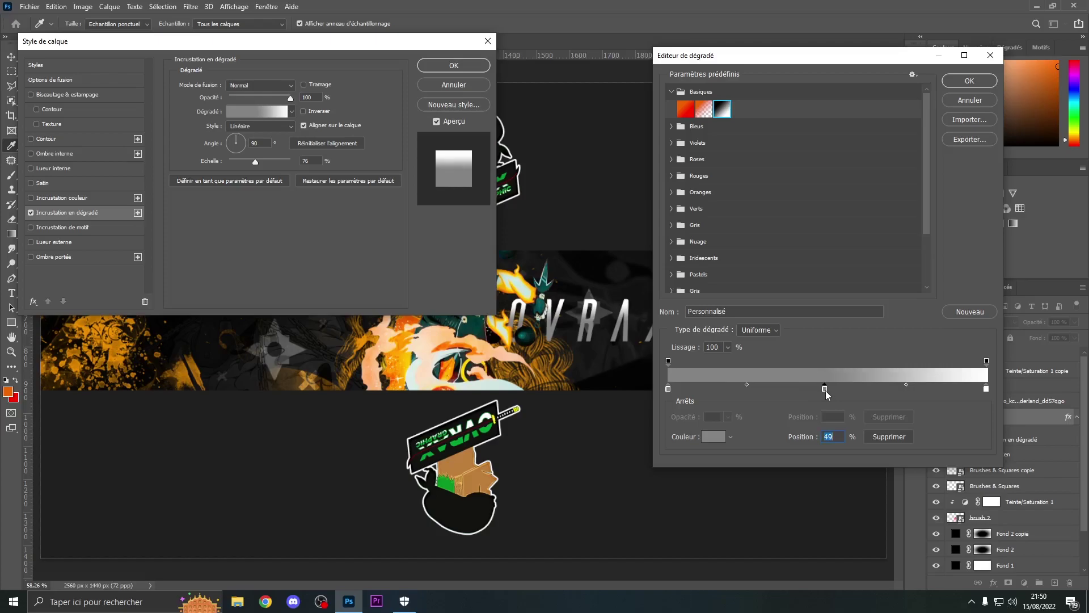
{"action": "double_click", "coordinate": [826, 391]}
{"action": "left_click_drag", "start_coordinate": [705, 174], "coordinate": [643, 81]}
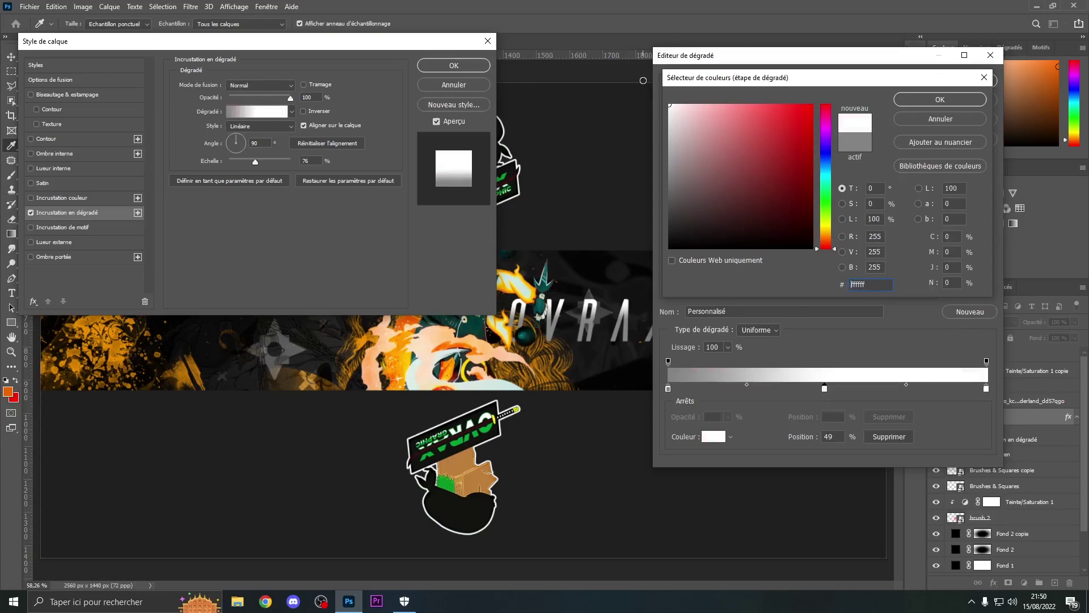
{"action": "left_click", "coordinate": [925, 99]}
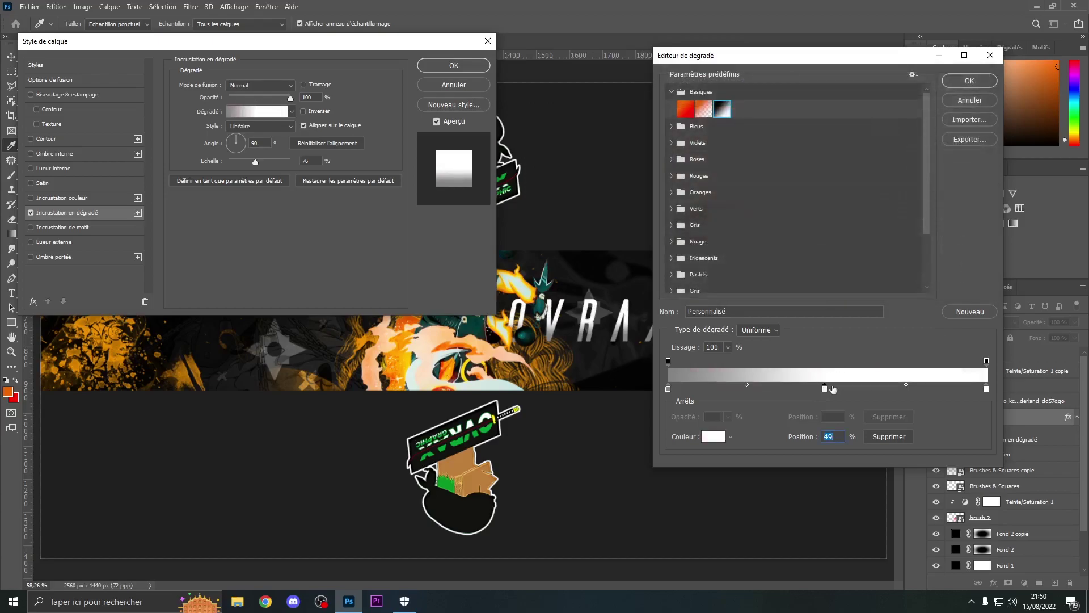
Step: Add another colour stop at 52 % of the gradient and colour it grey (939393)
{"action": "left_click_drag", "start_coordinate": [868, 392], "coordinate": [838, 391]}
{"action": "left_click", "coordinate": [835, 389]}
{"action": "double_click", "coordinate": [834, 391]}
{"action": "left_click_drag", "start_coordinate": [710, 184], "coordinate": [635, 167]}
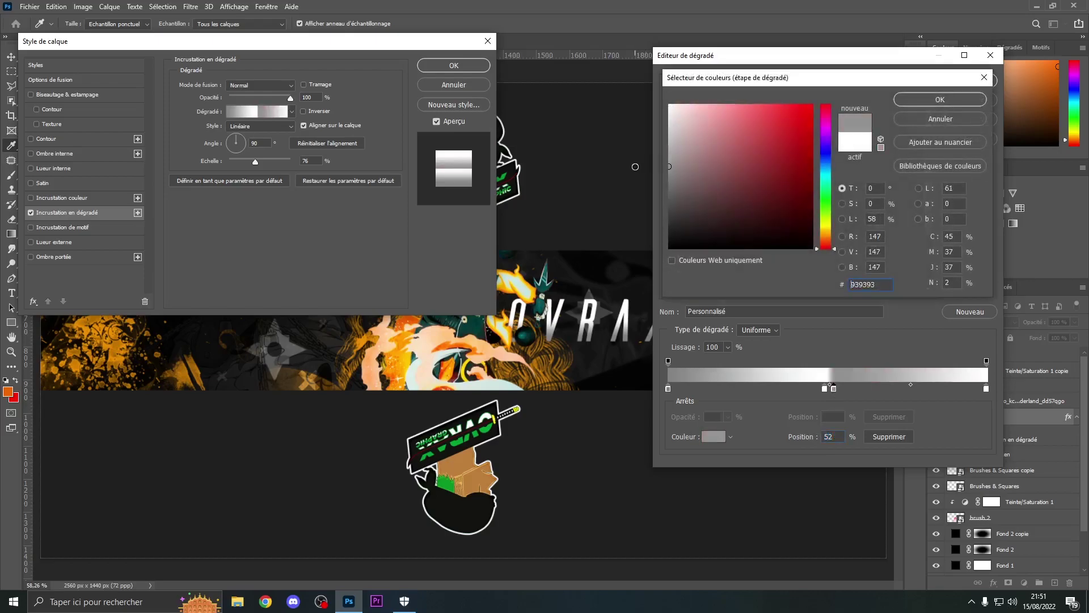
{"action": "left_click", "coordinate": [940, 99]}
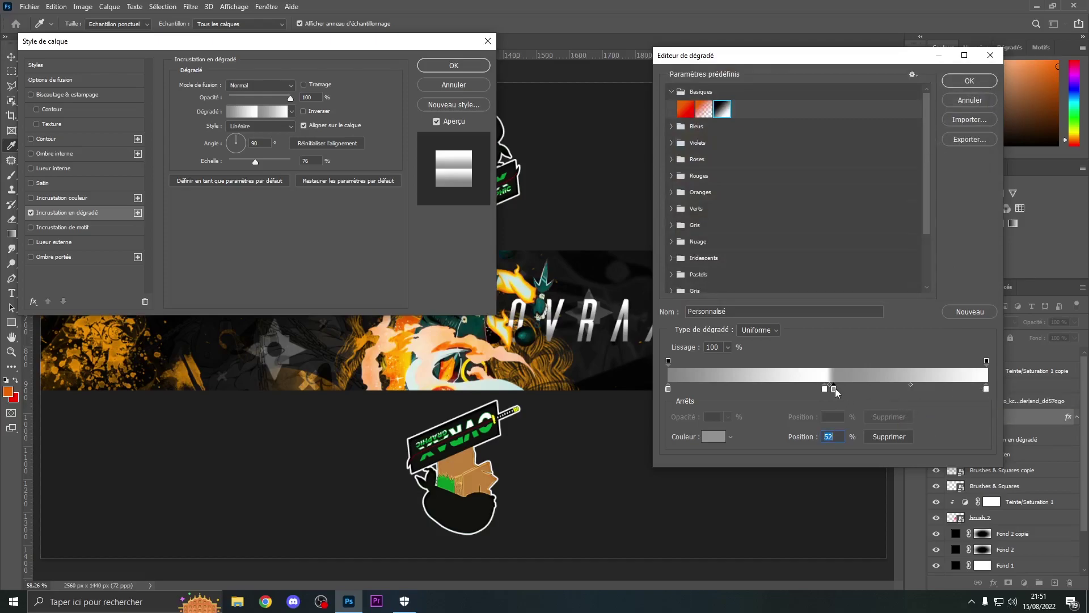
Step: Lighten the gradient's 52 % colour stop to light grey (c4c4c4) and accept the edited gradient
{"action": "double_click", "coordinate": [835, 389]}
{"action": "left_click_drag", "start_coordinate": [719, 195], "coordinate": [667, 137]}
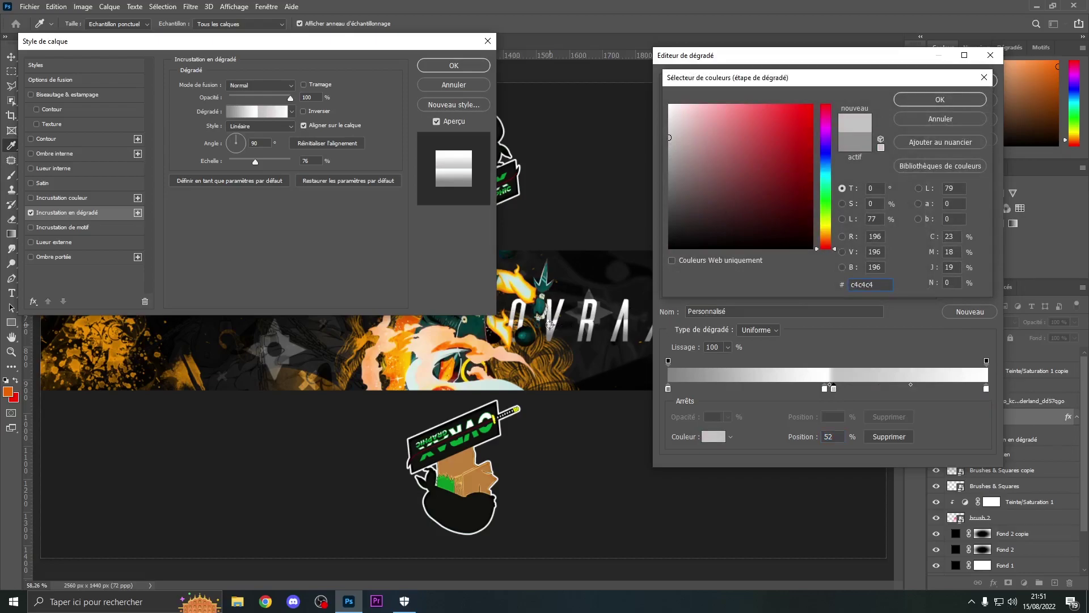
{"action": "left_click", "coordinate": [940, 99]}
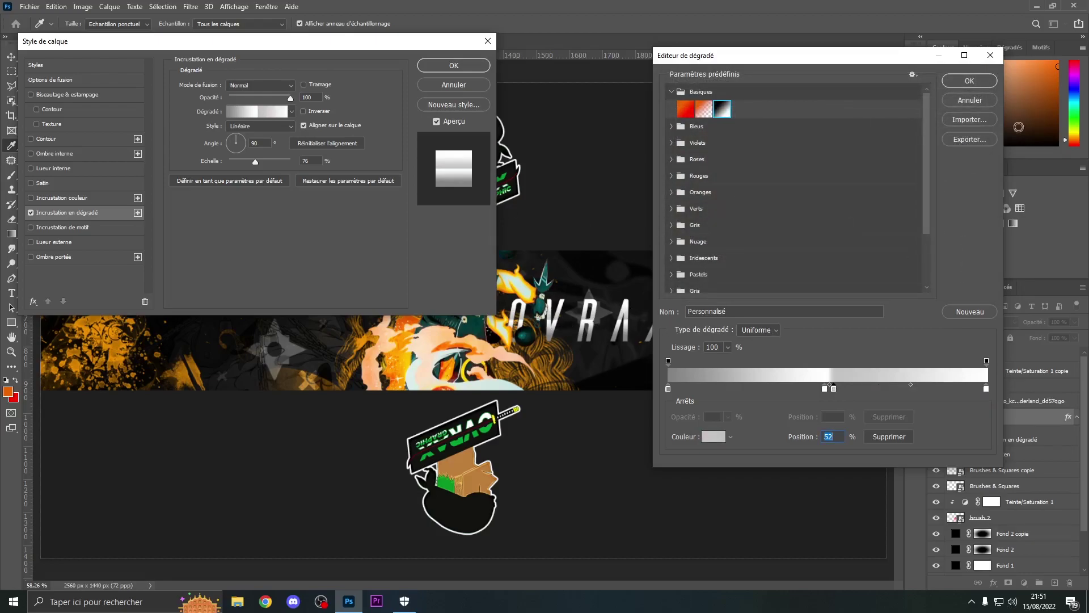
{"action": "left_click", "coordinate": [970, 81]}
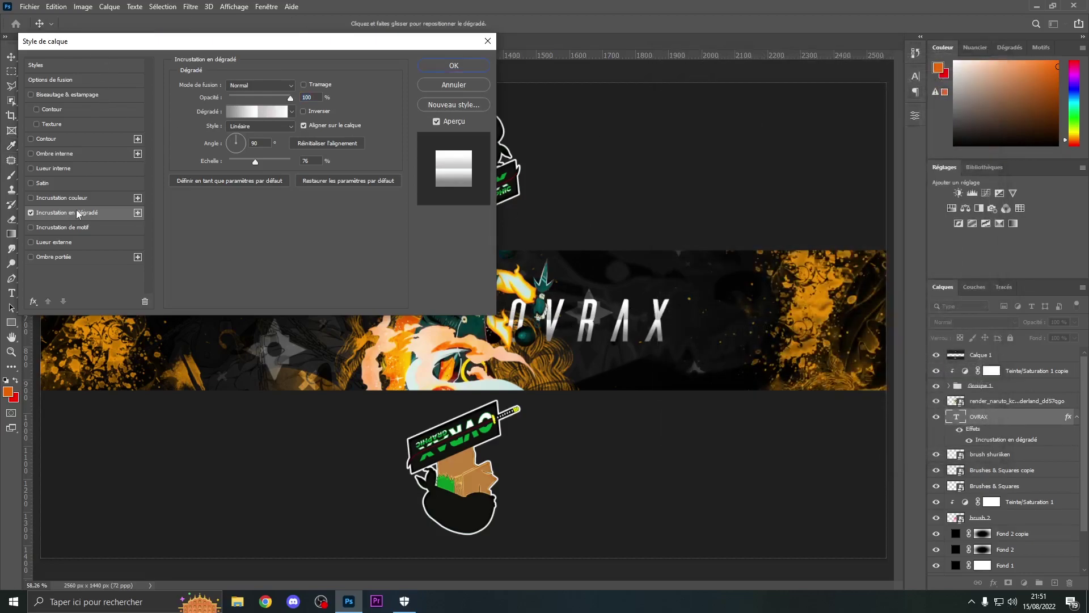
Step: Add a white inner glow (Lueur interne) to the OVRAX title and apply the layer style
{"action": "left_click", "coordinate": [83, 170]}
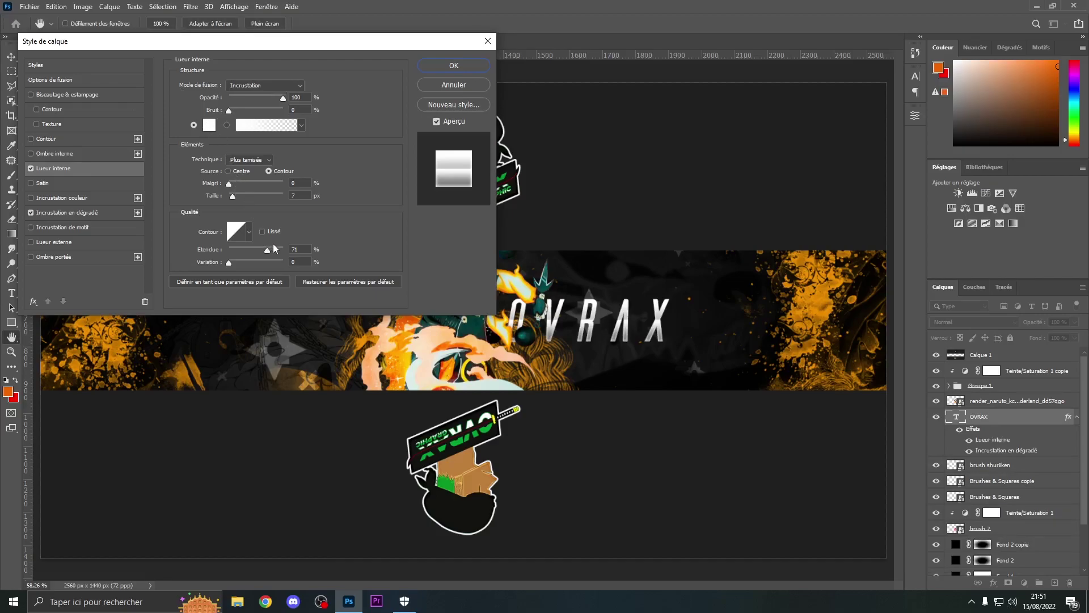
{"action": "left_click", "coordinate": [442, 67]}
{"action": "scroll", "coordinate": [704, 356], "scroll_direction": "down", "scroll_amount": 3}
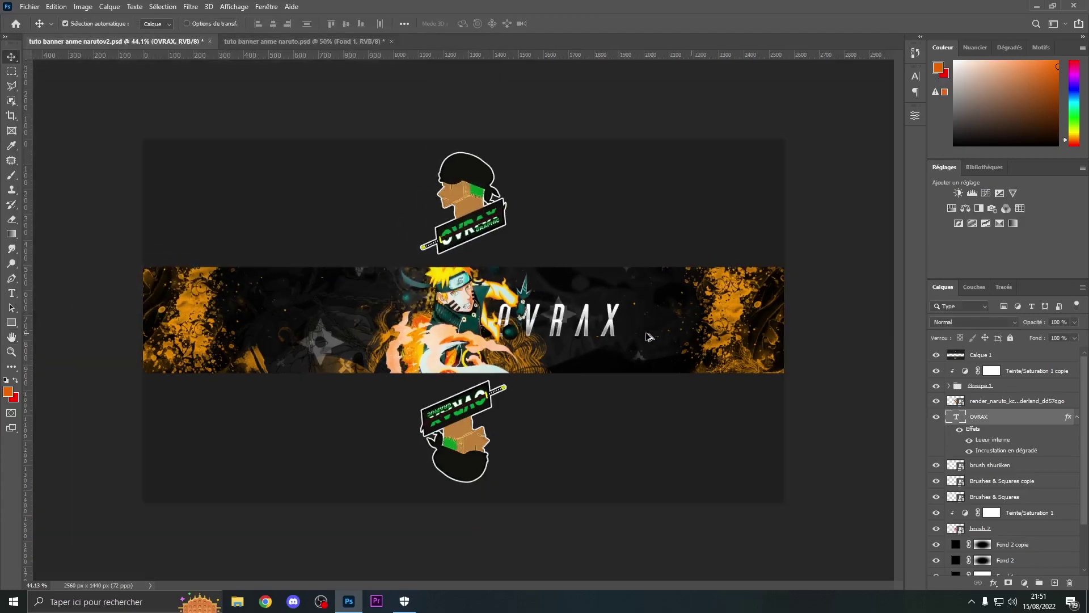
{"action": "scroll", "coordinate": [673, 350], "scroll_direction": "up", "scroll_amount": 3}
{"action": "scroll", "coordinate": [672, 350], "scroll_direction": "down", "scroll_amount": 1}
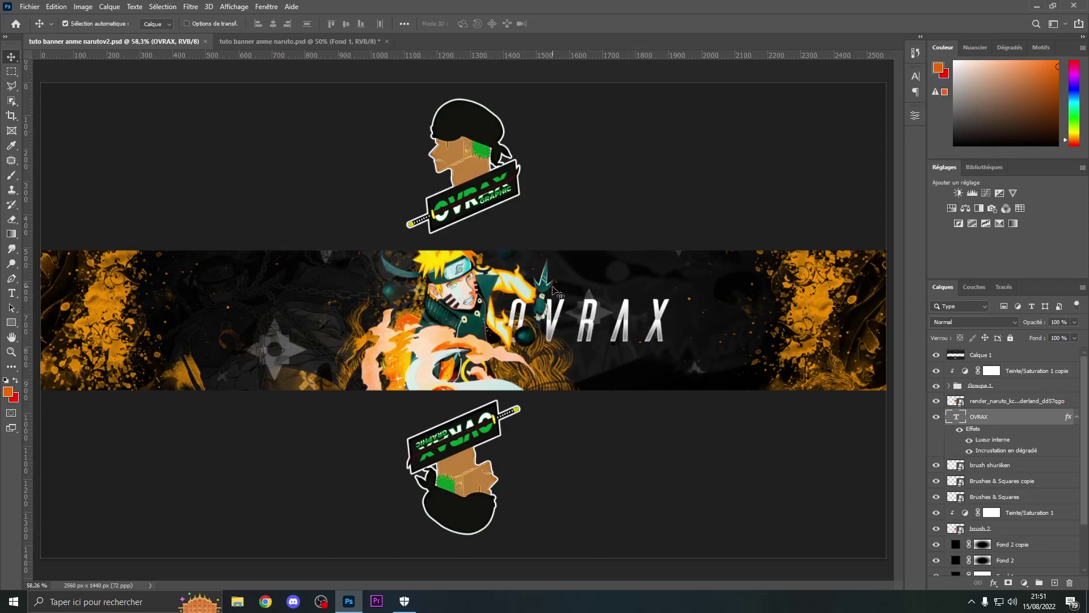
{"action": "scroll", "coordinate": [602, 312], "scroll_direction": "up", "scroll_amount": 1}
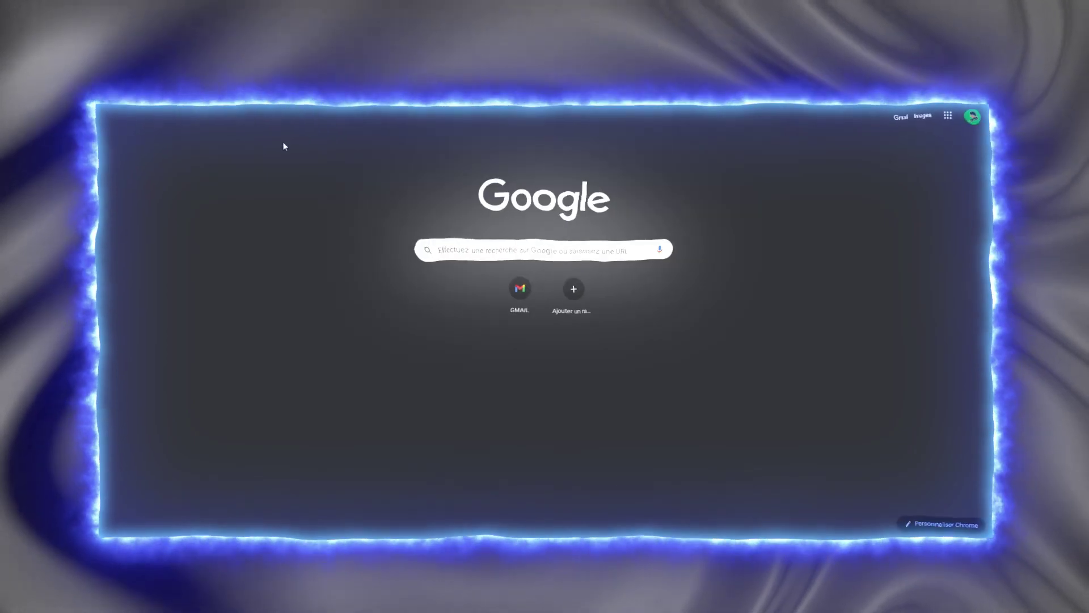
Step: Switch to the web browser and search Google for "traduction"
{"action": "type", "text": "TRA"}
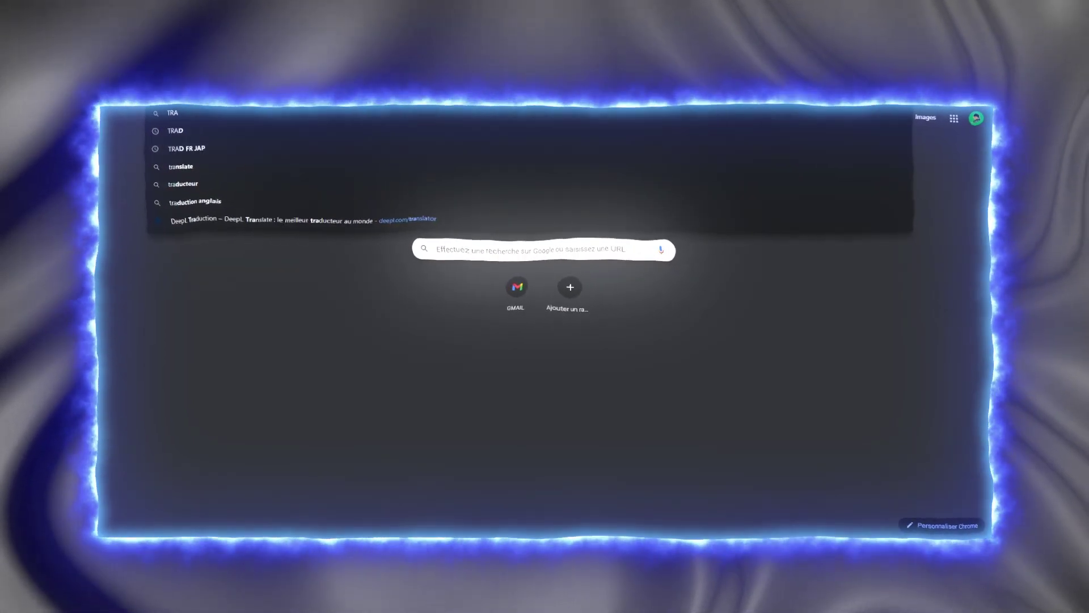
{"action": "type", "text": "DUCTION"}
{"action": "key", "text": "Return"}
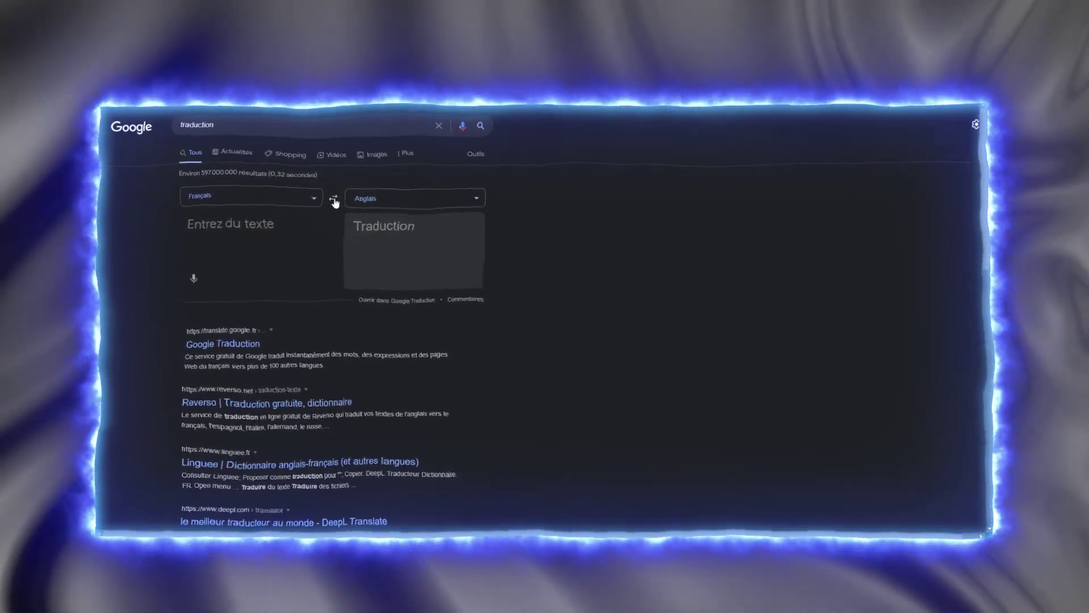
Step: Set the target language to Japanese (Japonais), translate OVRAX from French, and select the translated text for copying
{"action": "left_click", "coordinate": [375, 200]}
{"action": "type", "text": "J"}
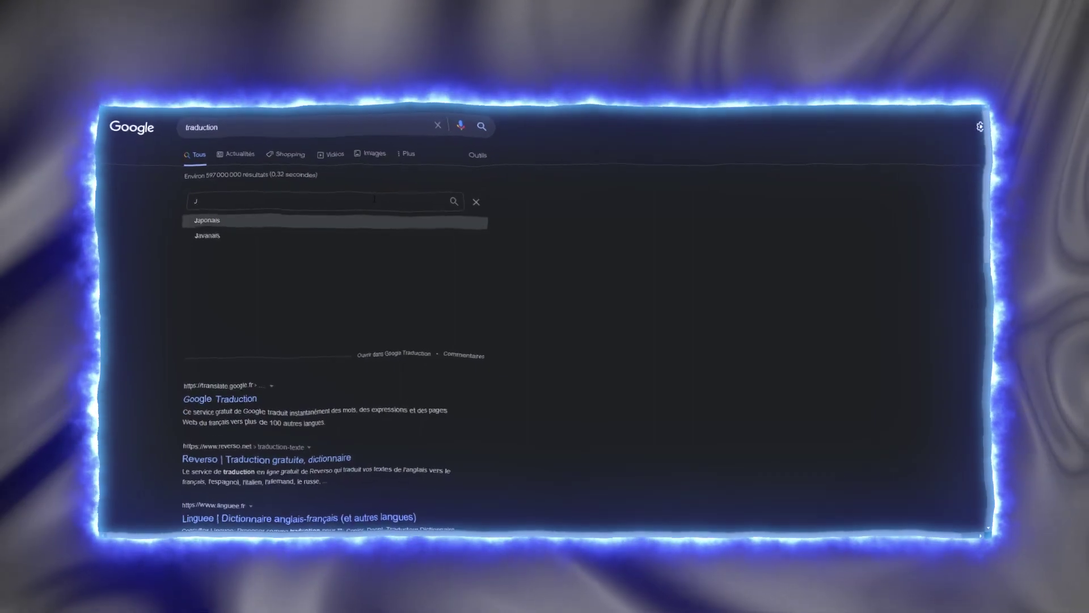
{"action": "left_click", "coordinate": [211, 223]}
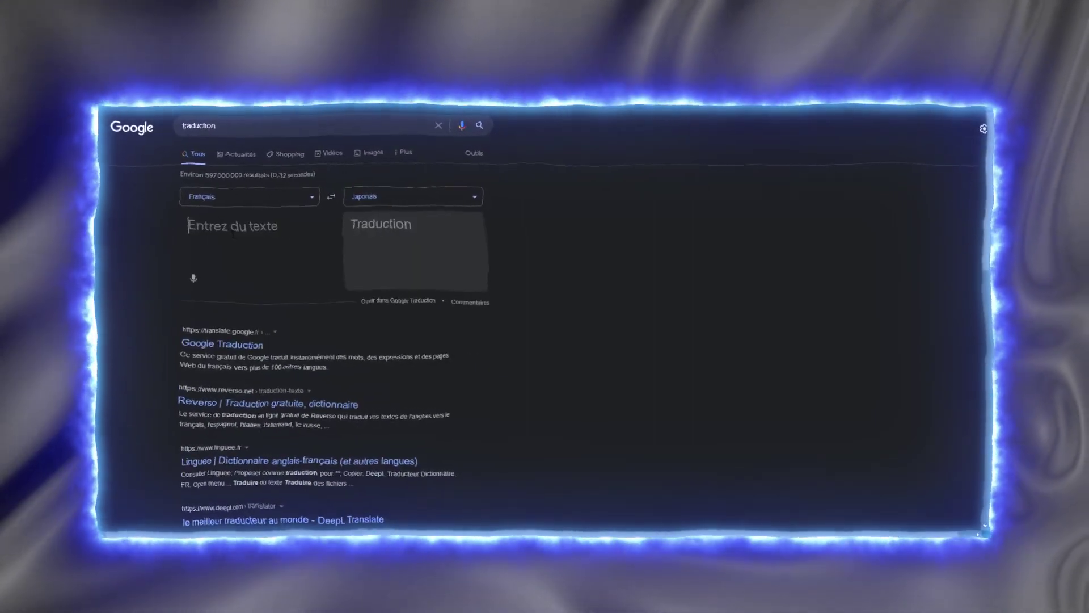
{"action": "type", "text": "OVRAX"}
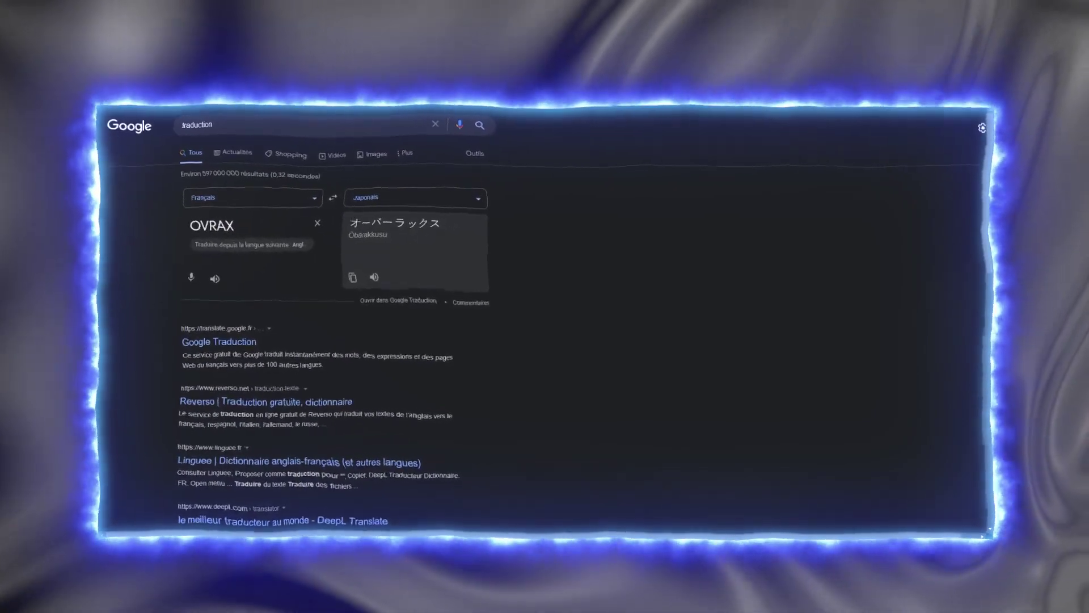
{"action": "left_click_drag", "start_coordinate": [354, 223], "coordinate": [468, 226]}
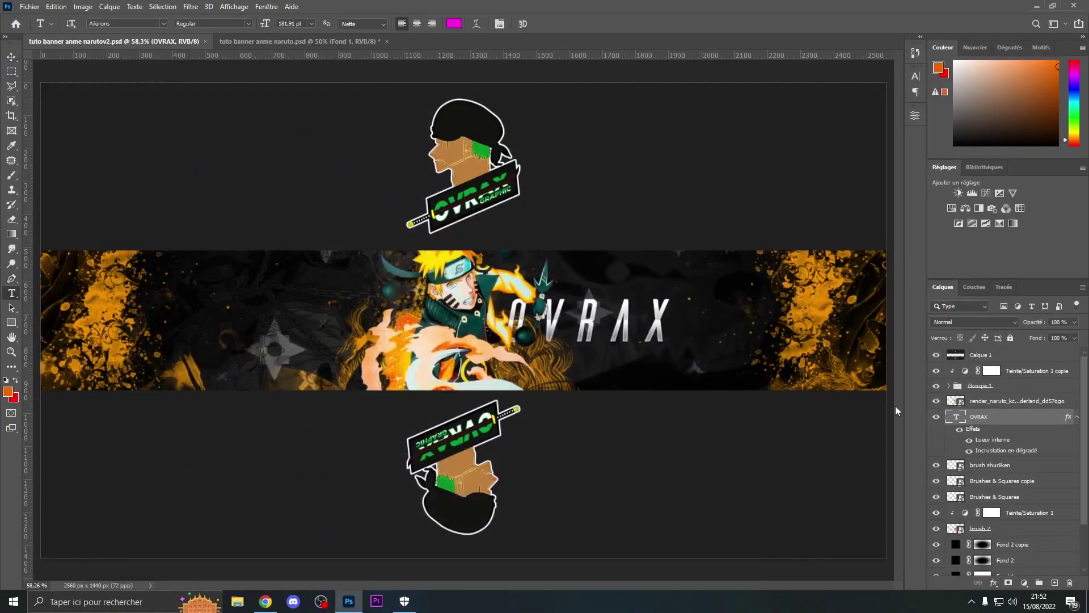
Step: Back in Photoshop, paste オーバーラックス as a new text layer below the OVRAX title and set its font to Dela Gothic One
{"action": "left_click", "coordinate": [598, 368]}
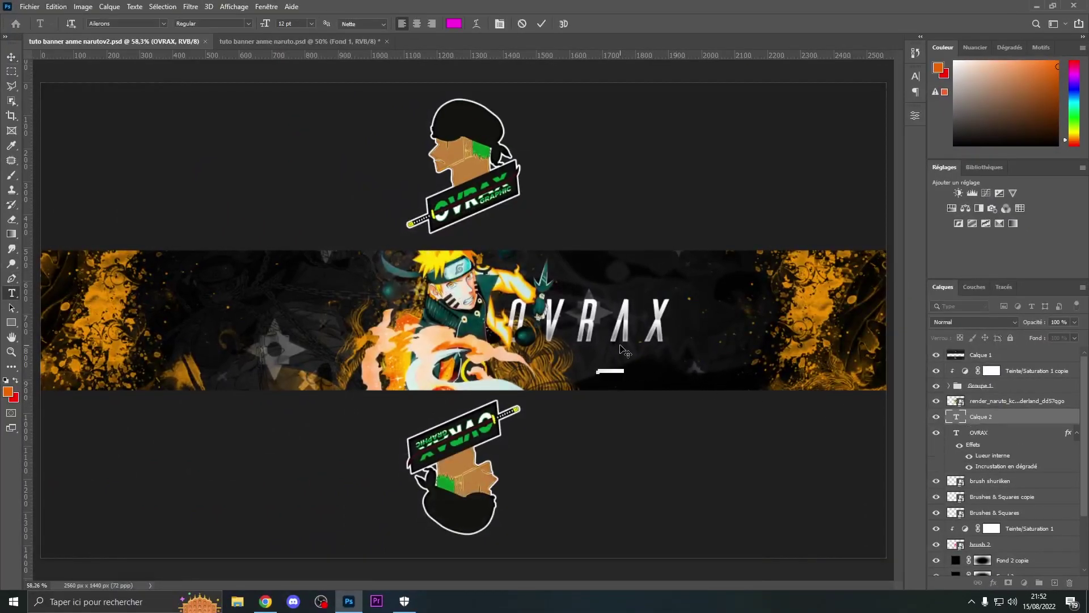
{"action": "key", "text": "ctrl+v"}
{"action": "key", "text": "ctrl+a"}
{"action": "left_click", "coordinate": [163, 23]}
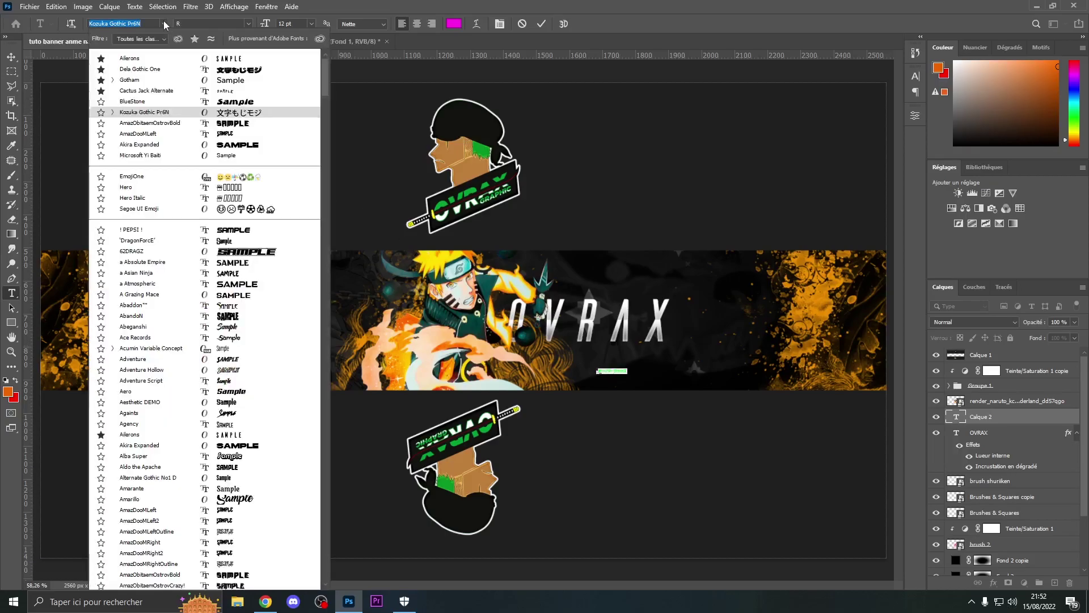
{"action": "left_click", "coordinate": [163, 69]}
{"action": "left_click", "coordinate": [12, 56]}
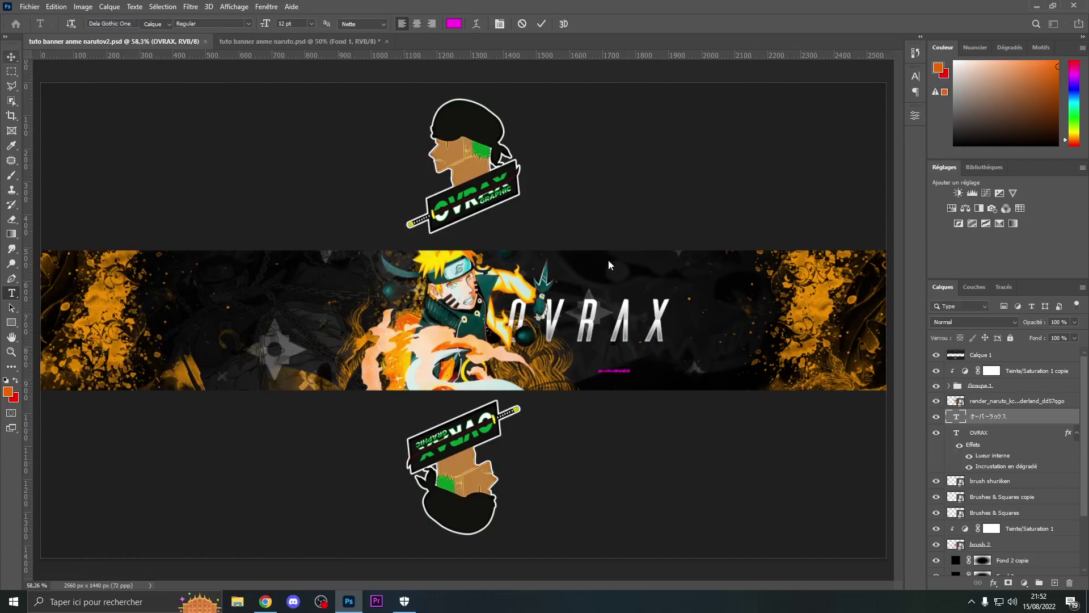
Step: Scale the Japanese subtitle to about 509 % so that it spans the width of the OVRAX title
{"action": "key", "text": "ctrl+t"}
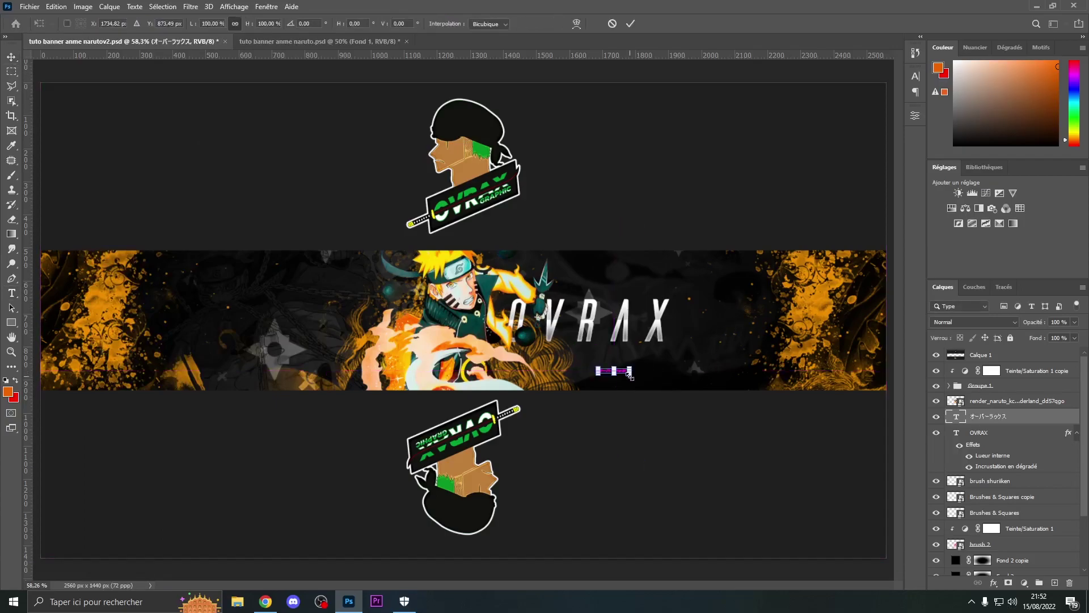
{"action": "left_click_drag", "start_coordinate": [631, 373], "coordinate": [668, 367]}
{"action": "left_click_drag", "start_coordinate": [598, 370], "coordinate": [509, 368]}
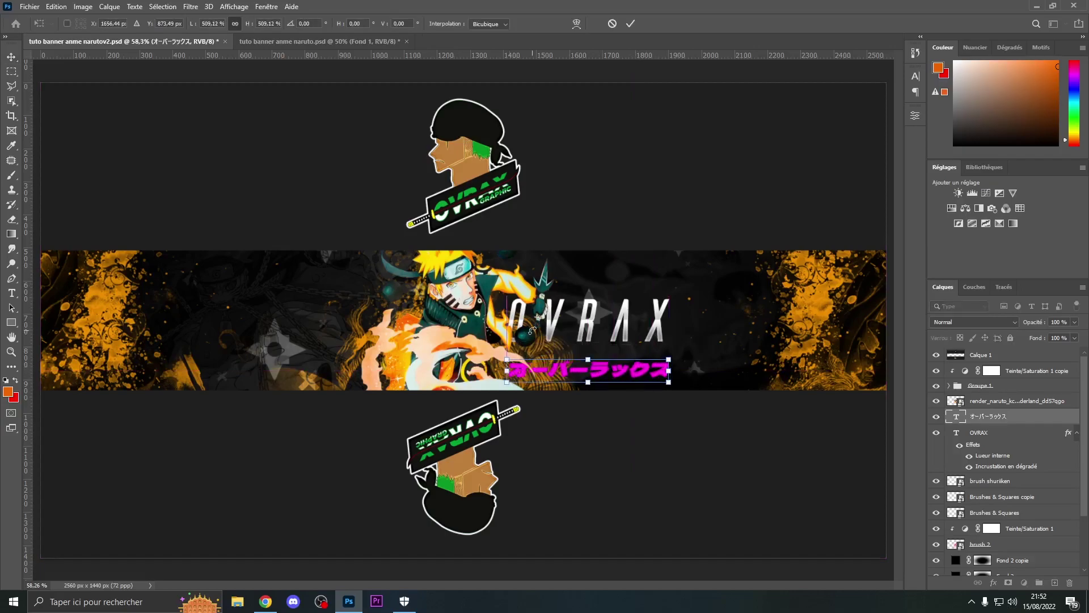
{"action": "key", "text": "Return"}
Step: Nudge the Japanese subtitle upward until it sits just beneath the OVRAX title
{"action": "key", "text": "Up"}
{"action": "key", "text": "Up"}
{"action": "key", "text": "Up"}
{"action": "key", "text": "Up"}
{"action": "key", "text": "Up"}
{"action": "key", "text": "Up"}
{"action": "key", "text": "Up"}
{"action": "key", "text": "Up"}
{"action": "key", "text": "Up"}
{"action": "key", "text": "Up"}
{"action": "key", "text": "Up"}
{"action": "key", "text": "Up"}
{"action": "key", "text": "Up"}
{"action": "key", "text": "Up"}
{"action": "key", "text": "Up"}
{"action": "key", "text": "Up"}
{"action": "key", "text": "Up"}
{"action": "key", "text": "Up"}
{"action": "key", "text": "Up"}
{"action": "key", "text": "Up"}
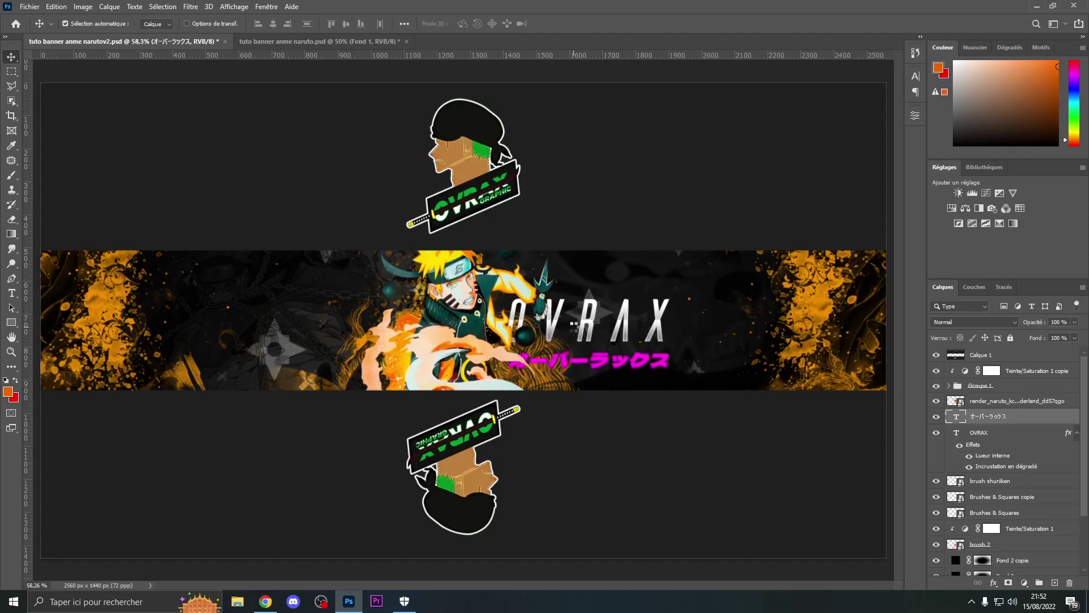
{"action": "key", "text": "Up"}
{"action": "key", "text": "Up"}
{"action": "key", "text": "Up"}
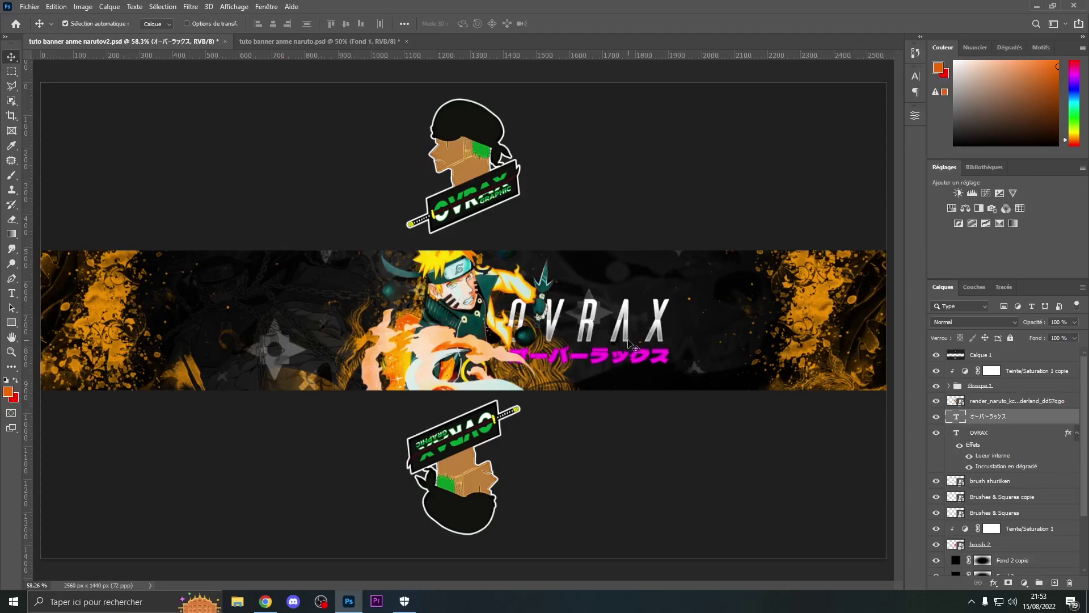
Step: Add a gradient overlay to the Japanese subtitle using the red, orange and yellow preset, and apply the layer style
{"action": "double_click", "coordinate": [1041, 422]}
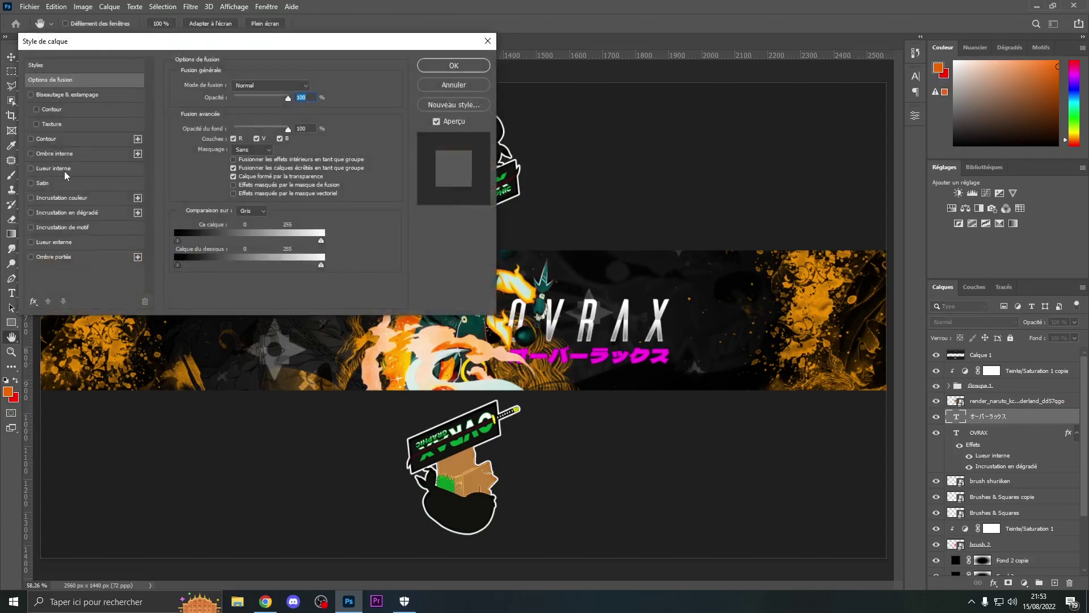
{"action": "left_click", "coordinate": [67, 212]}
{"action": "left_click", "coordinate": [257, 111]}
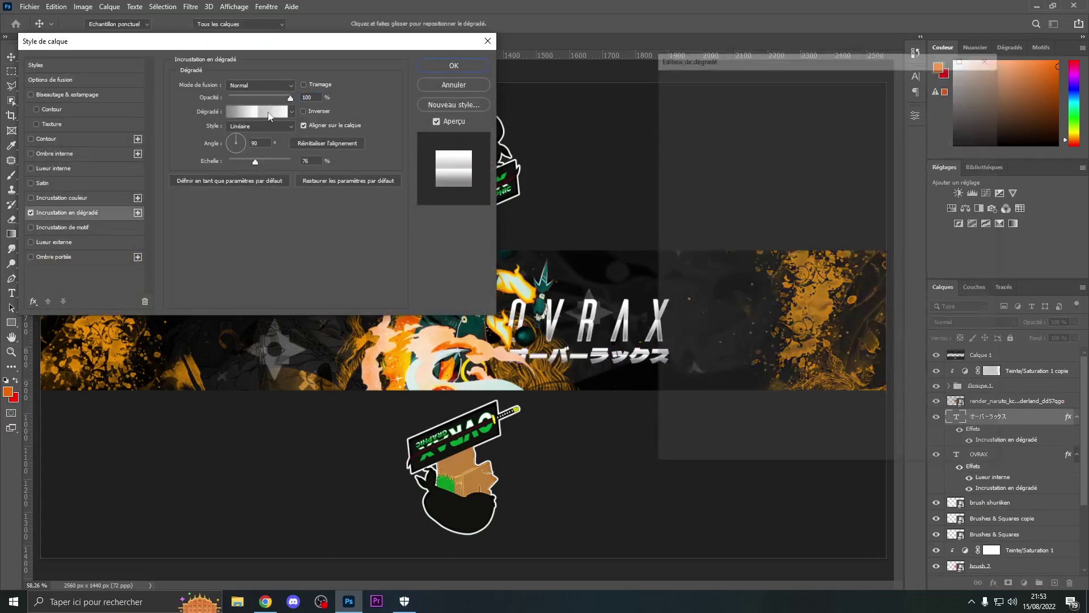
{"action": "scroll", "coordinate": [744, 182], "scroll_direction": "down", "scroll_amount": 2}
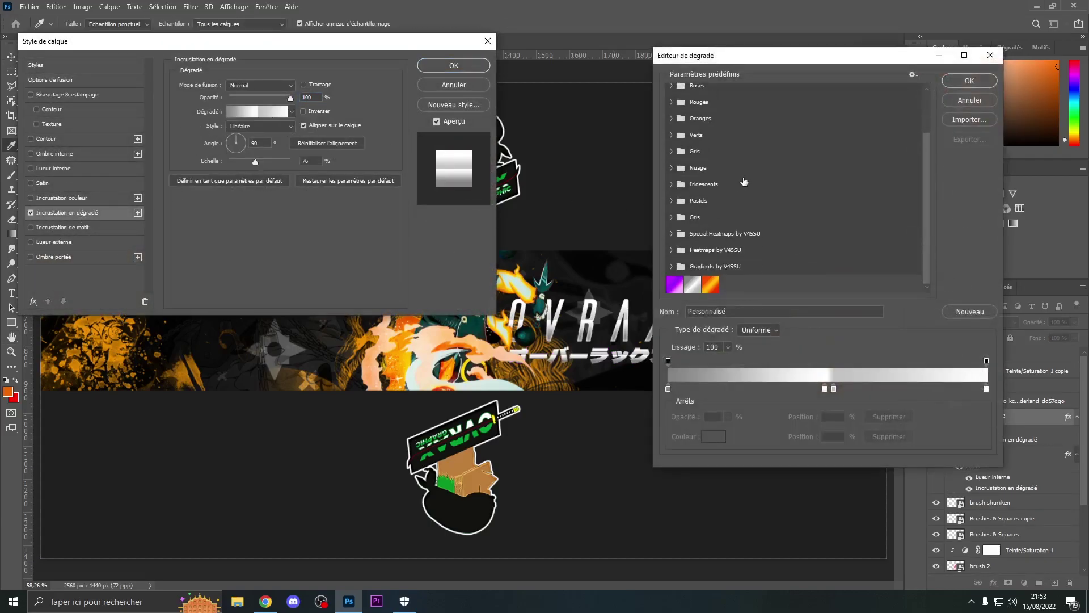
{"action": "left_click", "coordinate": [710, 283]}
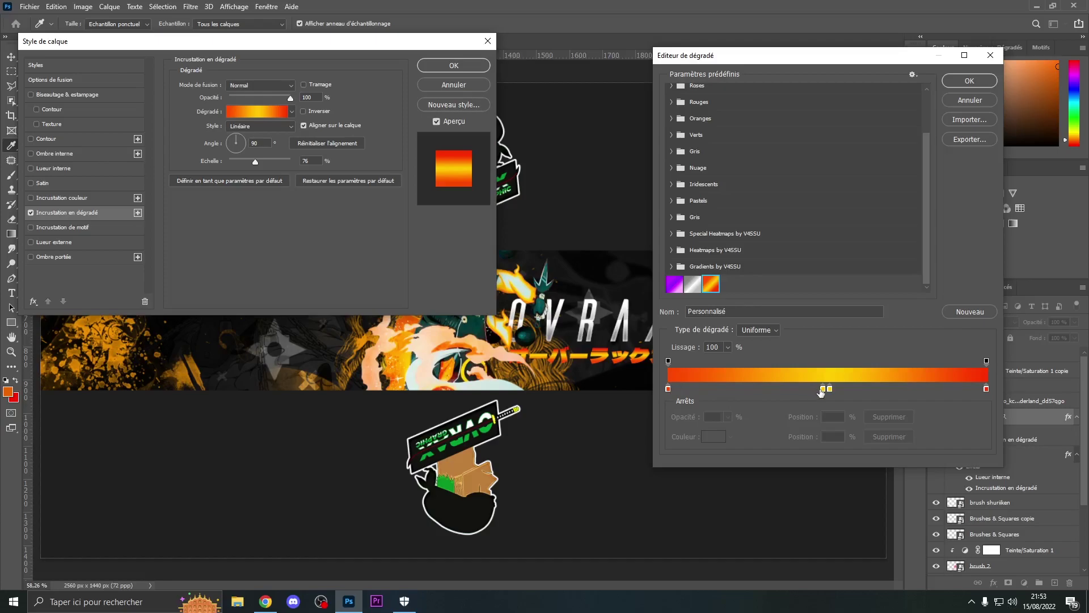
{"action": "left_click", "coordinate": [970, 81]}
{"action": "left_click", "coordinate": [455, 64]}
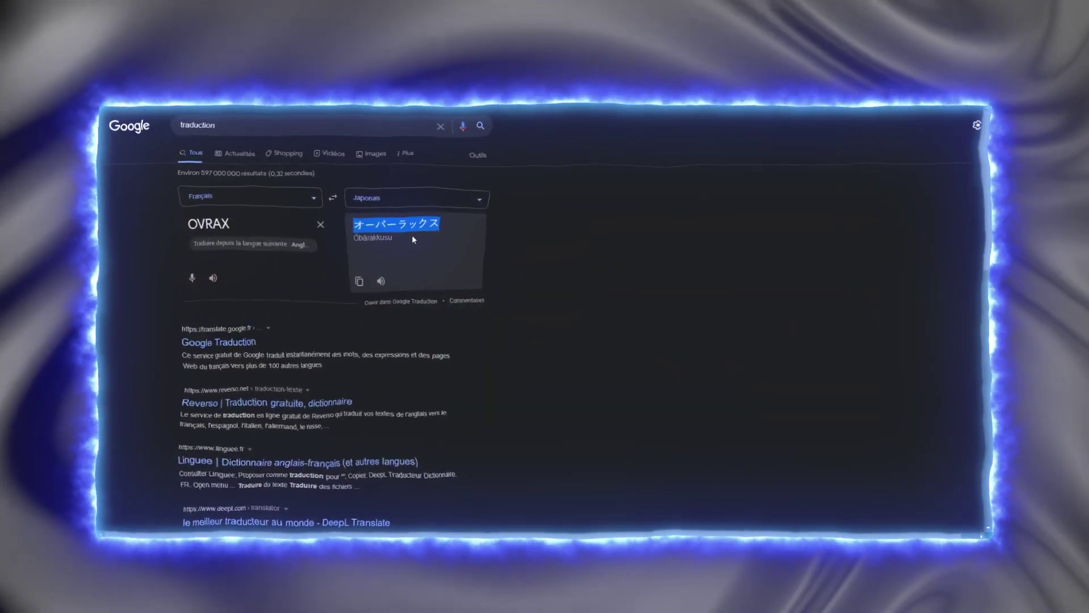
Step: Switch to the browser's translator, translate NARUTO into Japanese and copy the translation なると
{"action": "left_click_drag", "start_coordinate": [135, 198], "coordinate": [72, 198]}
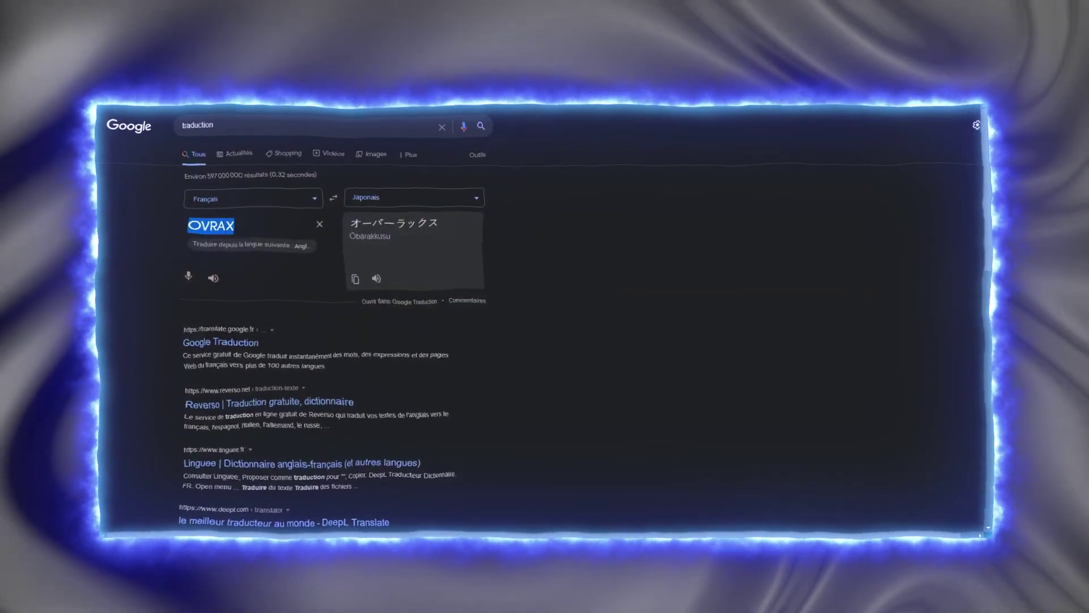
{"action": "type", "text": "NARUTO"}
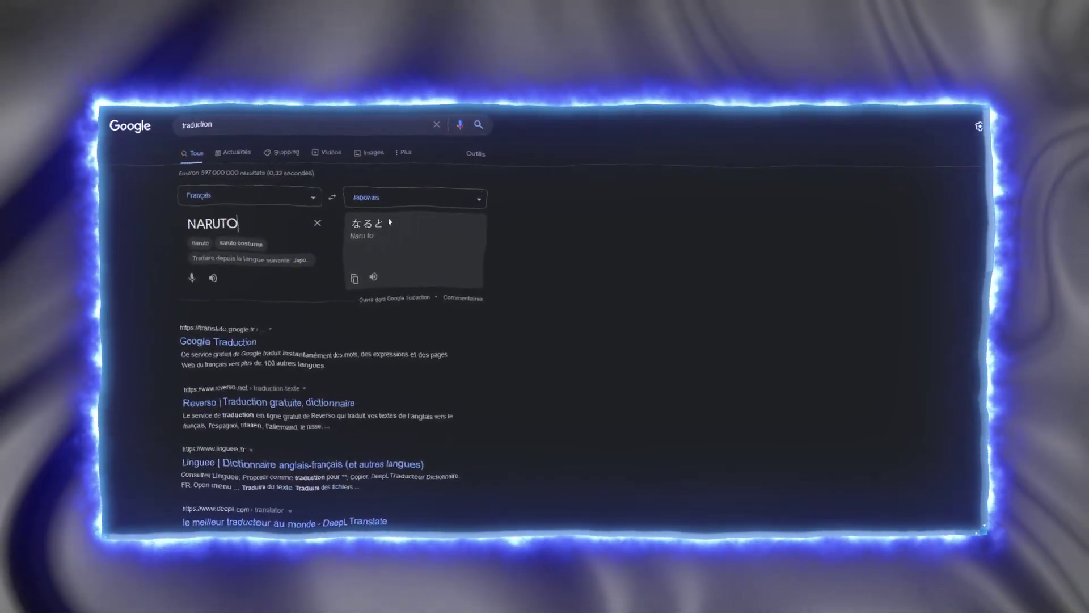
{"action": "left_click_drag", "start_coordinate": [388, 224], "coordinate": [349, 224]}
{"action": "key", "text": "ctrl+c"}
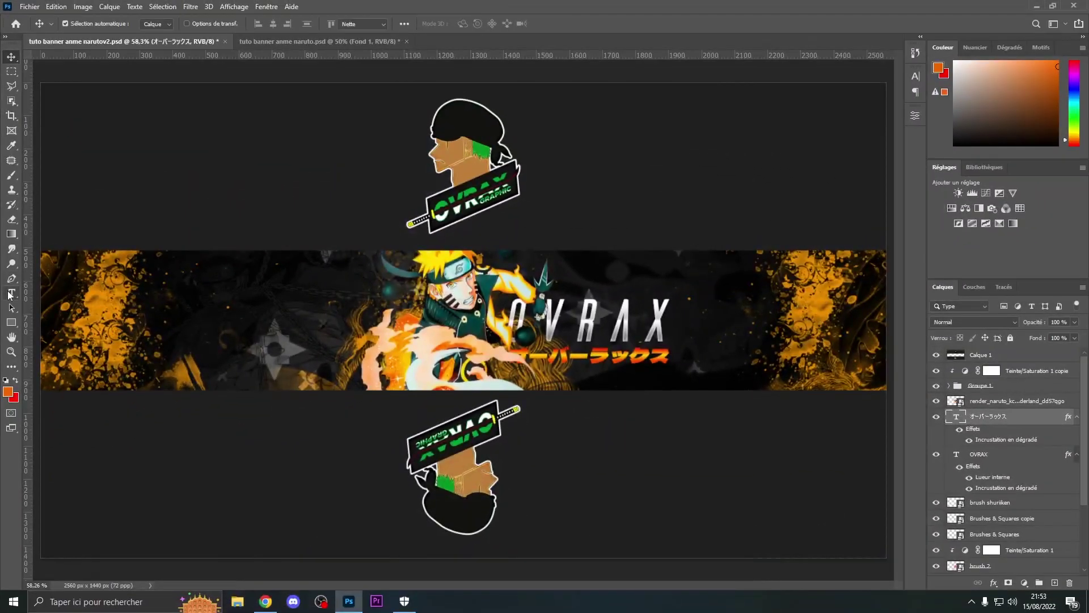
Step: Back in Photoshop, paste なると into a new text layer on the dark area left of the character
{"action": "left_click_drag", "start_coordinate": [270, 291], "coordinate": [304, 298]}
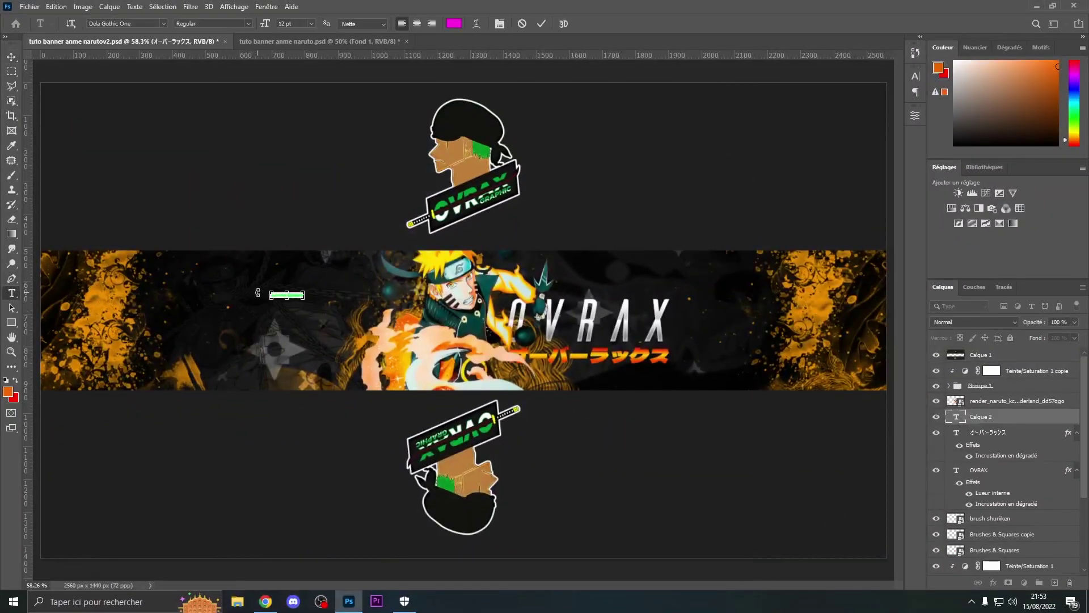
{"action": "key", "text": "ctrl+v"}
{"action": "key", "text": "ctrl+a"}
Step: Change the なると text to vertical orientation and set its colour to white (ffffff)
{"action": "left_click", "coordinate": [12, 57]}
{"action": "left_click", "coordinate": [11, 293]}
{"action": "double_click", "coordinate": [274, 295]}
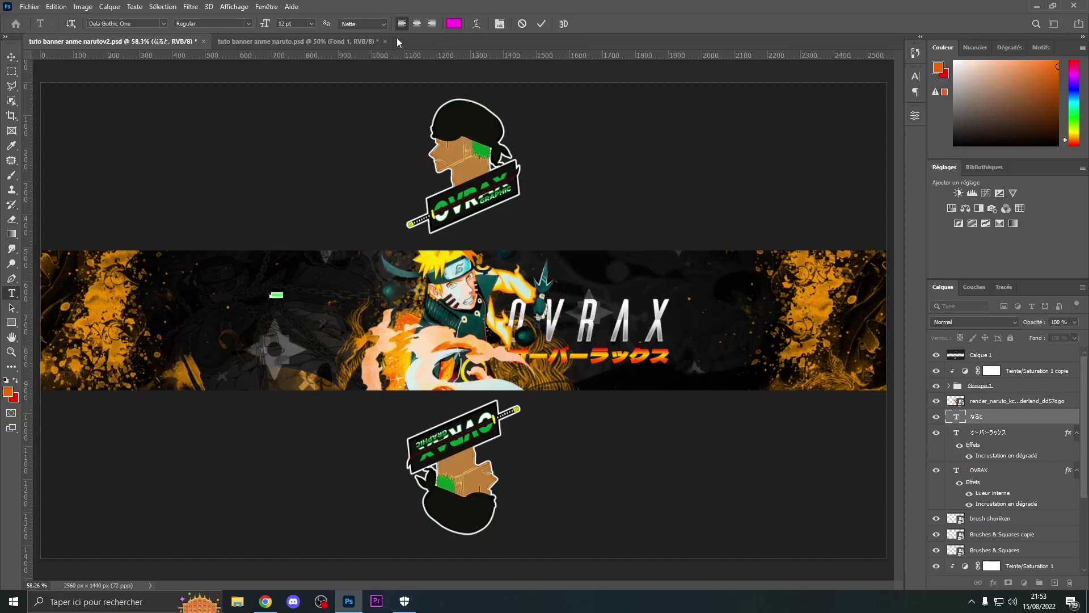
{"action": "left_click", "coordinate": [71, 25]}
{"action": "left_click", "coordinate": [454, 23]}
{"action": "type", "text": "ffffff"}
{"action": "left_click", "coordinate": [917, 101]}
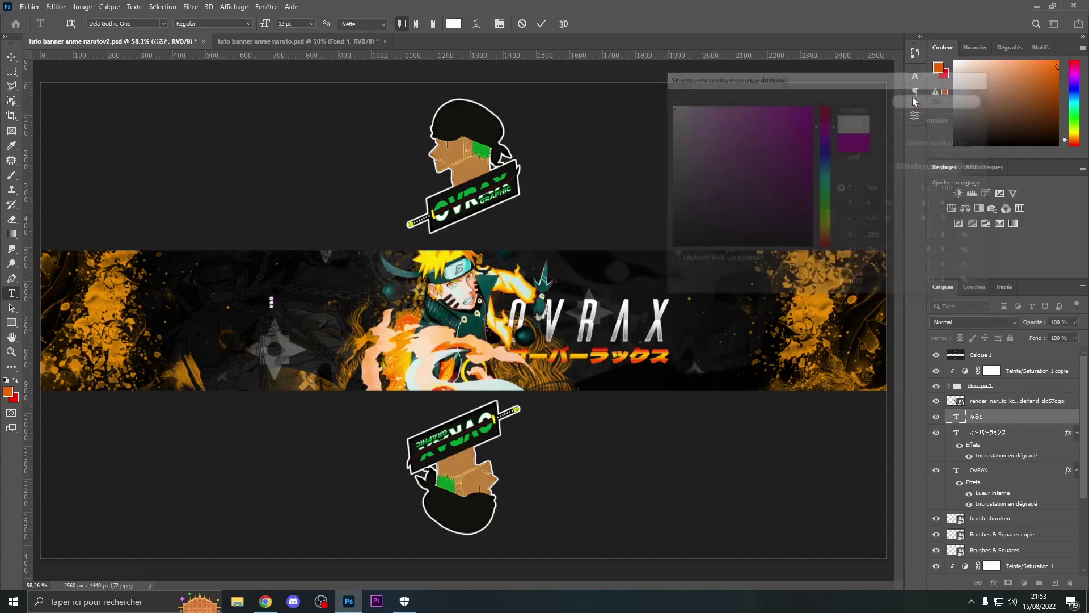
{"action": "left_click", "coordinate": [11, 58]}
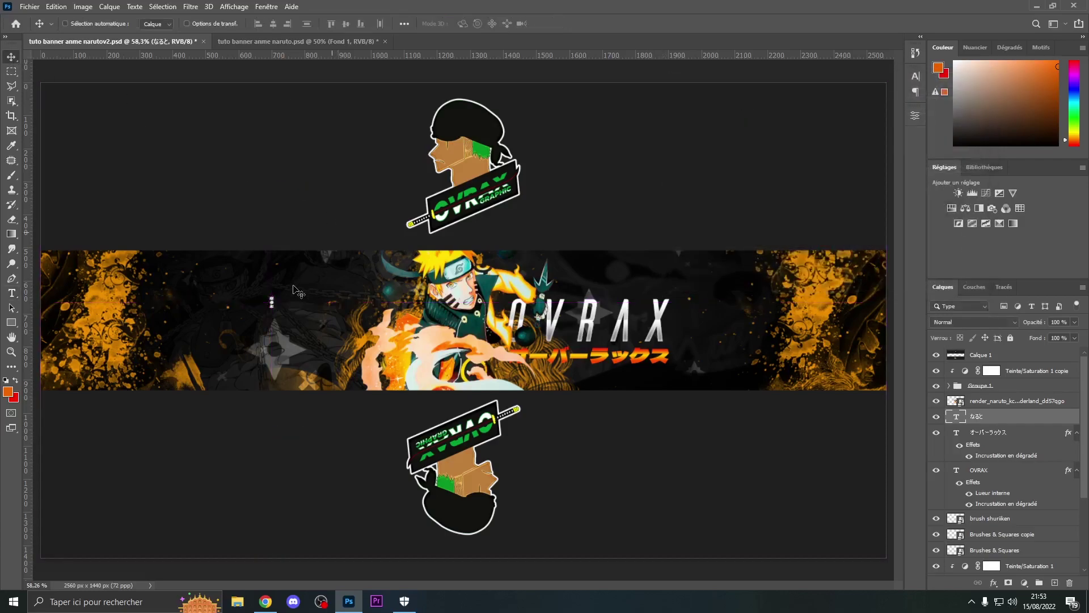
Step: Enlarge the vertical なると text to about 135 pt and place it at the character's left side, spanning the banner's height
{"action": "key", "text": "ctrl+t"}
{"action": "left_click_drag", "start_coordinate": [274, 302], "coordinate": [397, 314]}
{"action": "key", "text": "Return"}
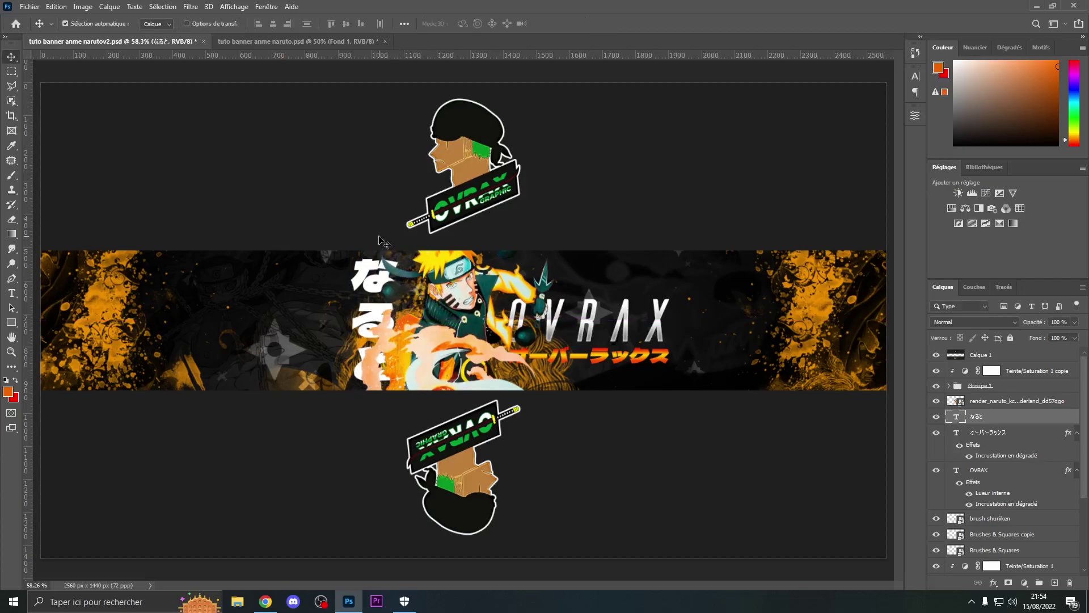
Step: Select all of the OVRAX title's text and open its character settings
{"action": "key", "text": "t"}
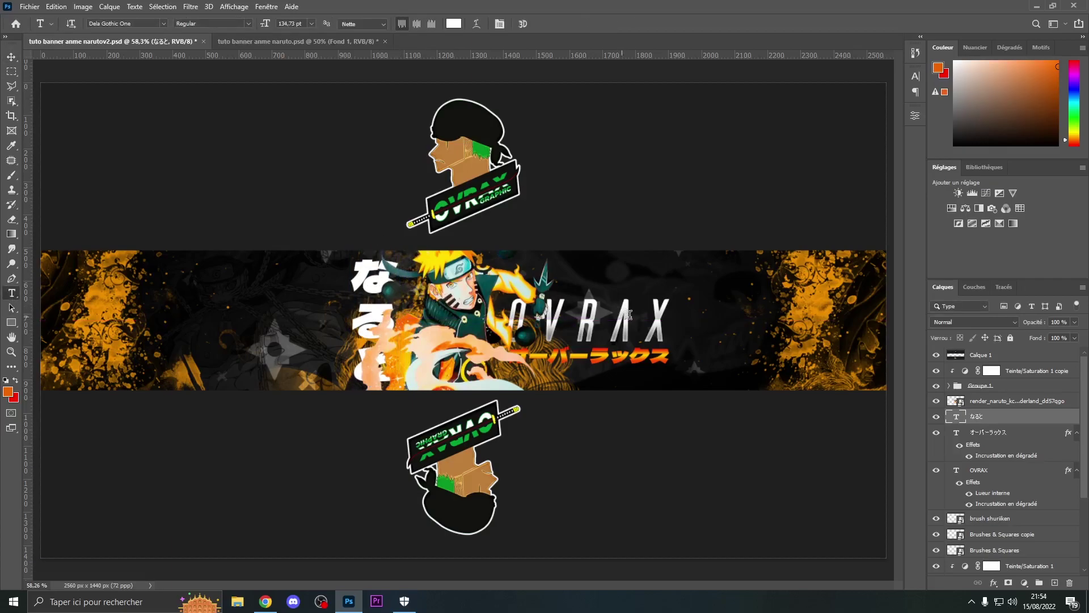
{"action": "left_click", "coordinate": [515, 314]}
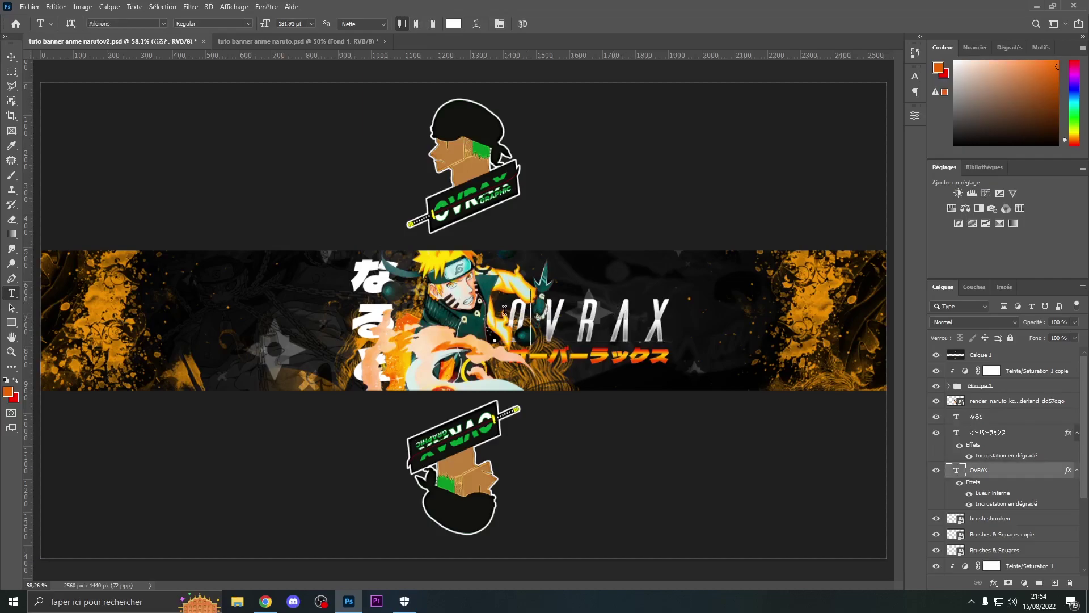
{"action": "key", "text": "ctrl+a"}
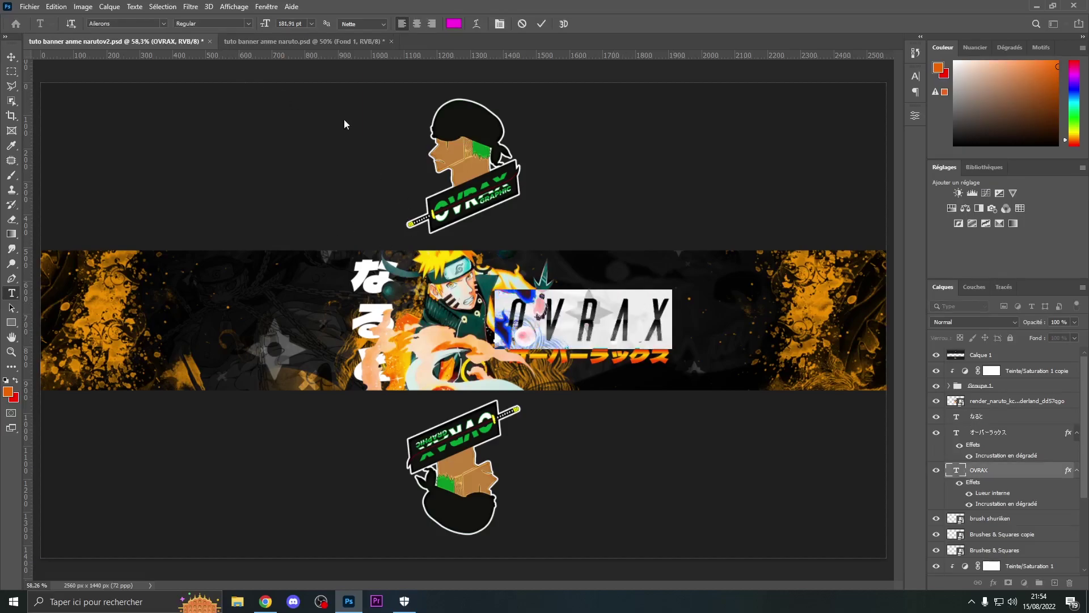
{"action": "left_click", "coordinate": [266, 7]}
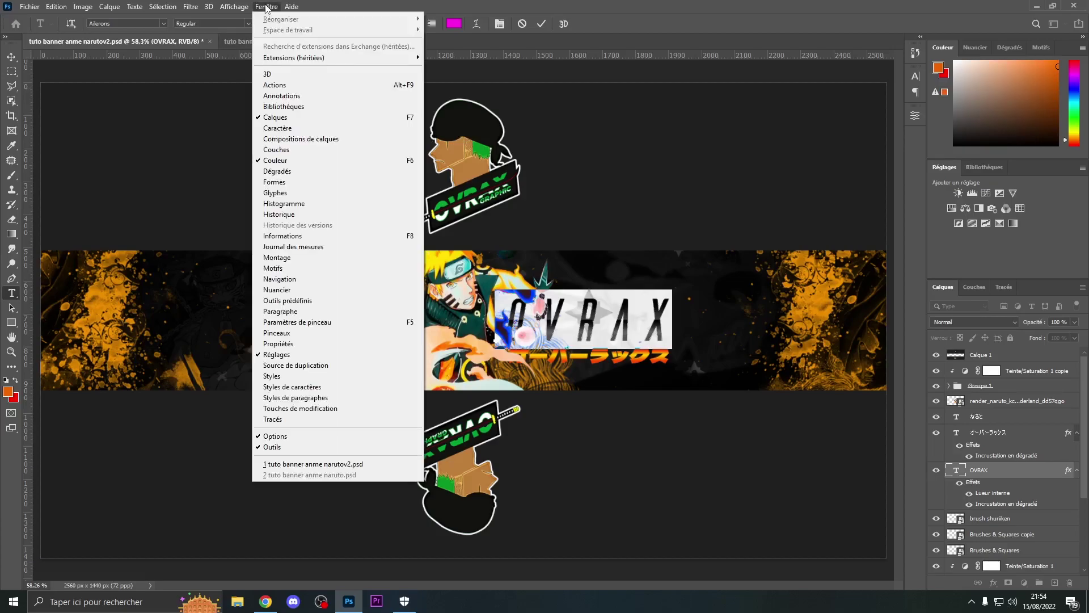
{"action": "left_click", "coordinate": [323, 129]}
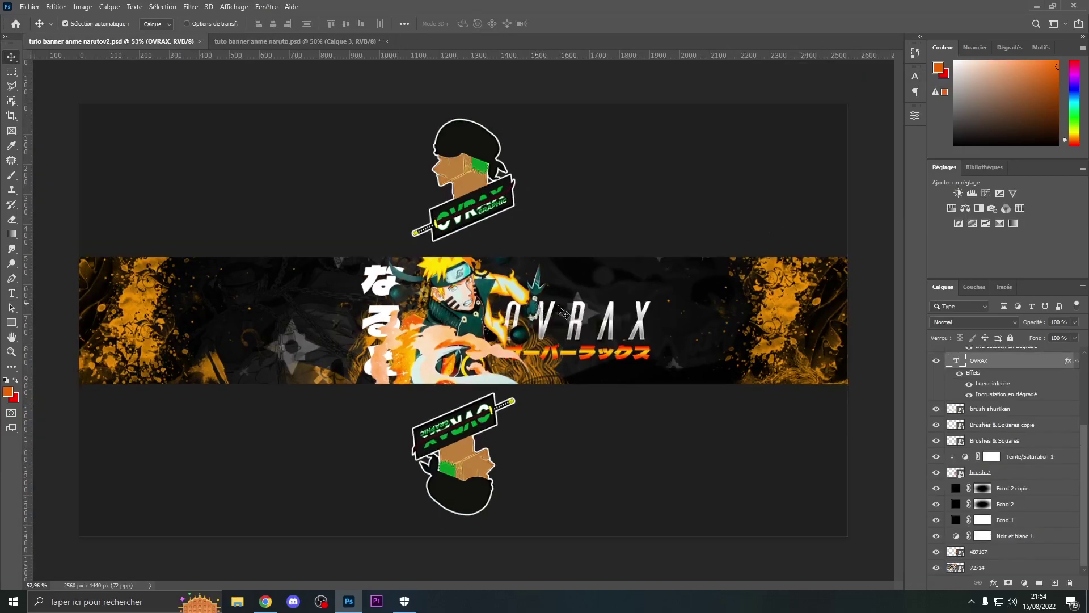
Step: Add a new empty layer directly above the なると text layer, beneath the character render
{"action": "scroll", "coordinate": [1042, 449], "scroll_direction": "up", "scroll_amount": 5}
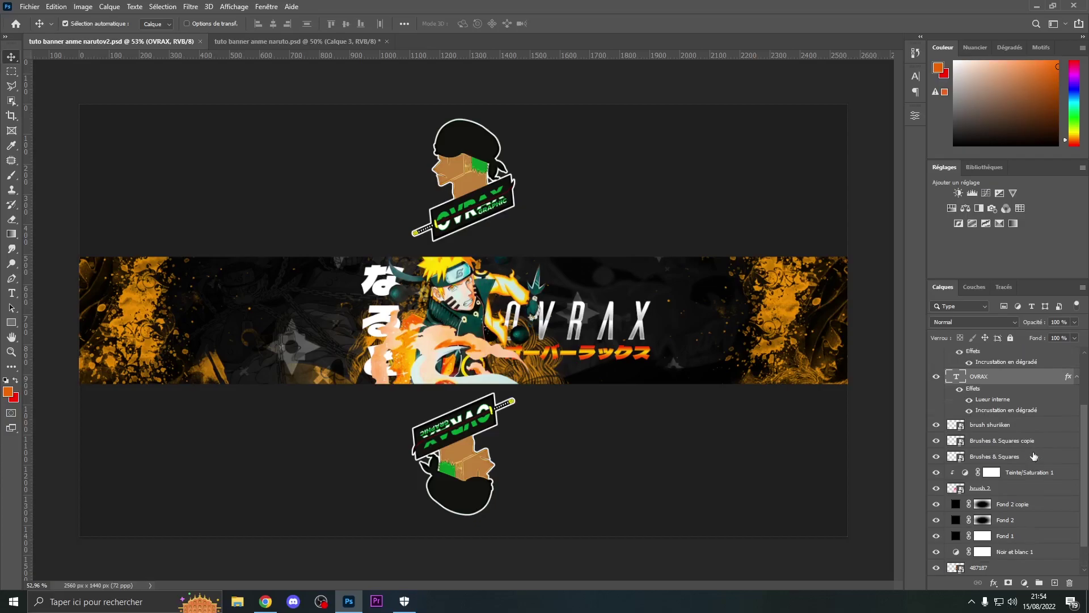
{"action": "scroll", "coordinate": [1016, 440], "scroll_direction": "up", "scroll_amount": 1}
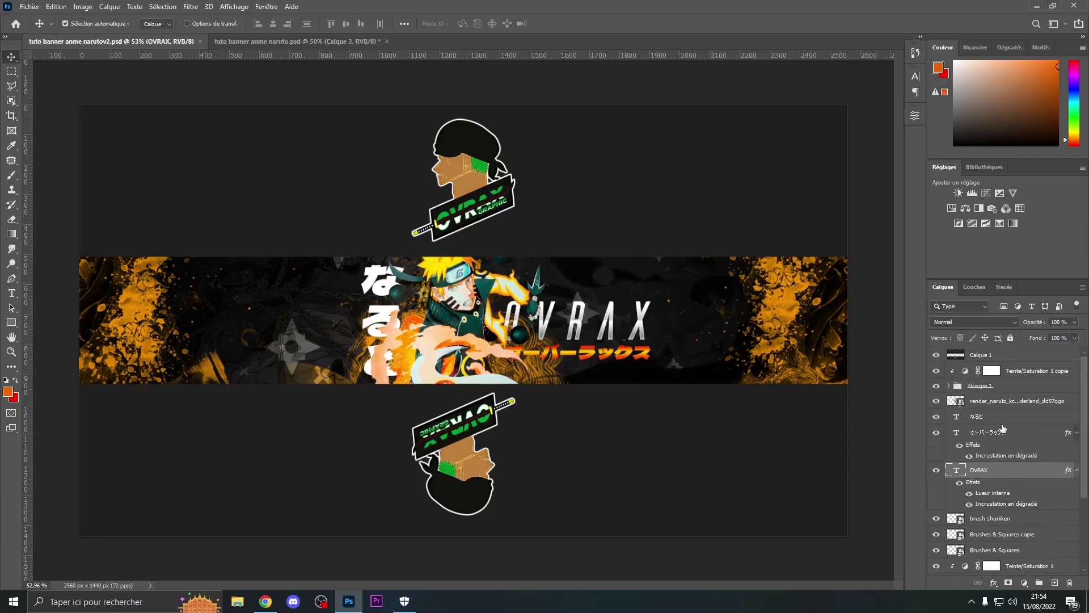
{"action": "left_click", "coordinate": [987, 415]}
{"action": "left_click", "coordinate": [1053, 582]}
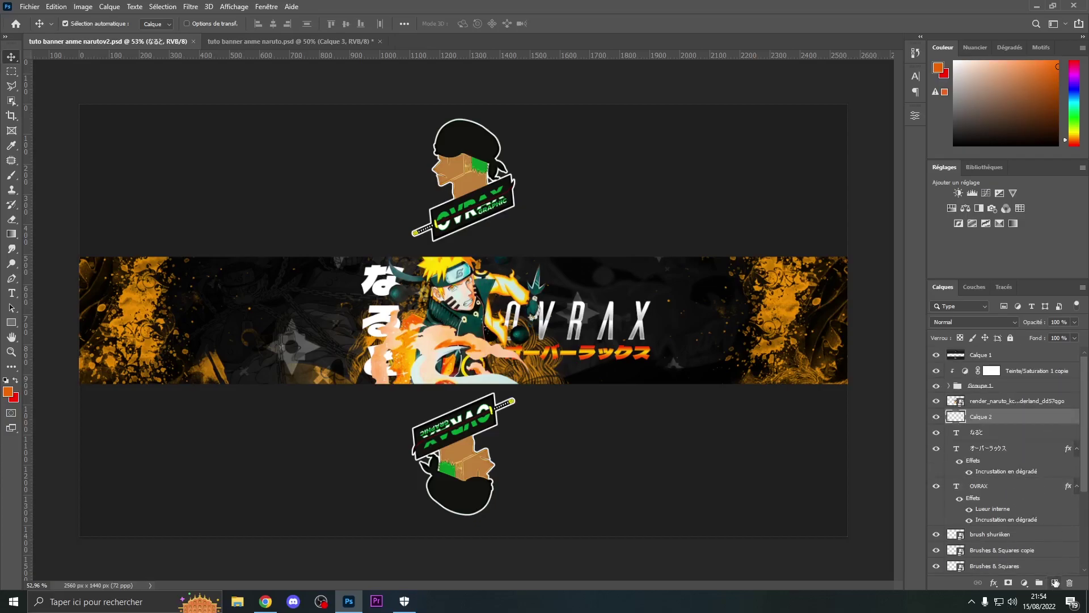
Step: Paint a bright orange glow over the なると text and around the character, using a soft round brush reduced to about 749 px
{"action": "left_click", "coordinate": [12, 176]}
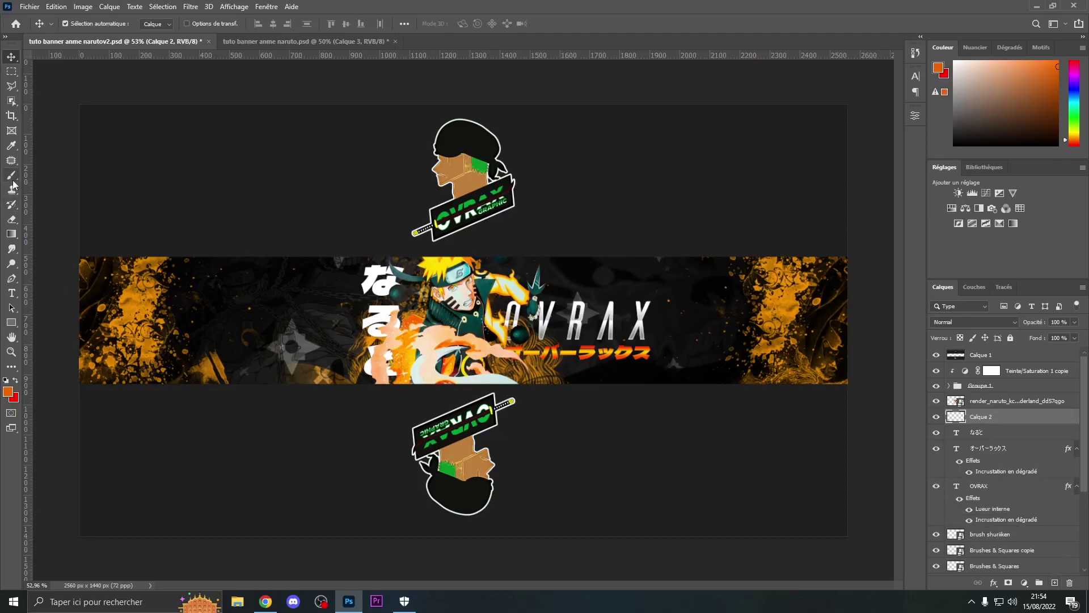
{"action": "left_click", "coordinate": [8, 391]}
{"action": "left_click_drag", "start_coordinate": [799, 113], "coordinate": [815, 103]}
{"action": "left_click_drag", "start_coordinate": [831, 237], "coordinate": [826, 236]}
{"action": "left_click", "coordinate": [929, 101]}
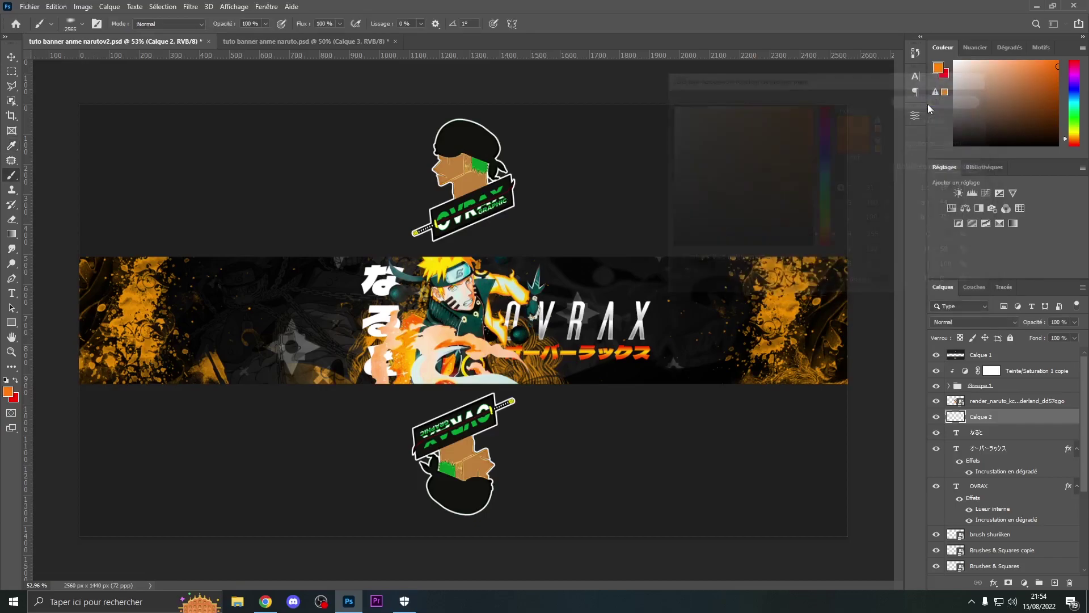
{"action": "left_click", "coordinate": [80, 23]}
{"action": "left_click", "coordinate": [77, 117]}
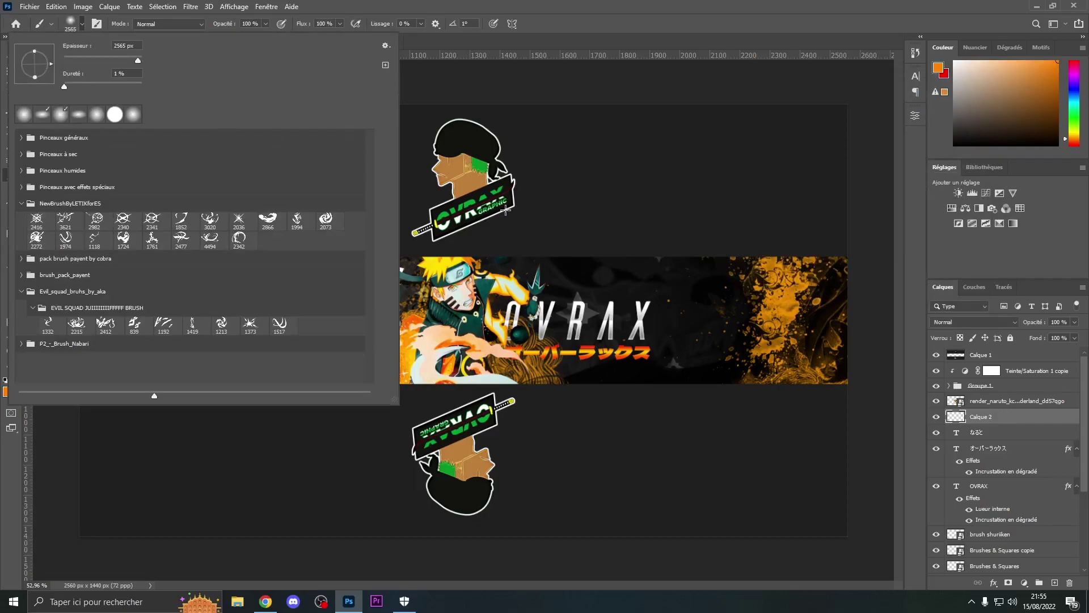
{"action": "left_click", "coordinate": [505, 210]}
{"action": "left_click_drag", "start_coordinate": [414, 280], "coordinate": [260, 287]}
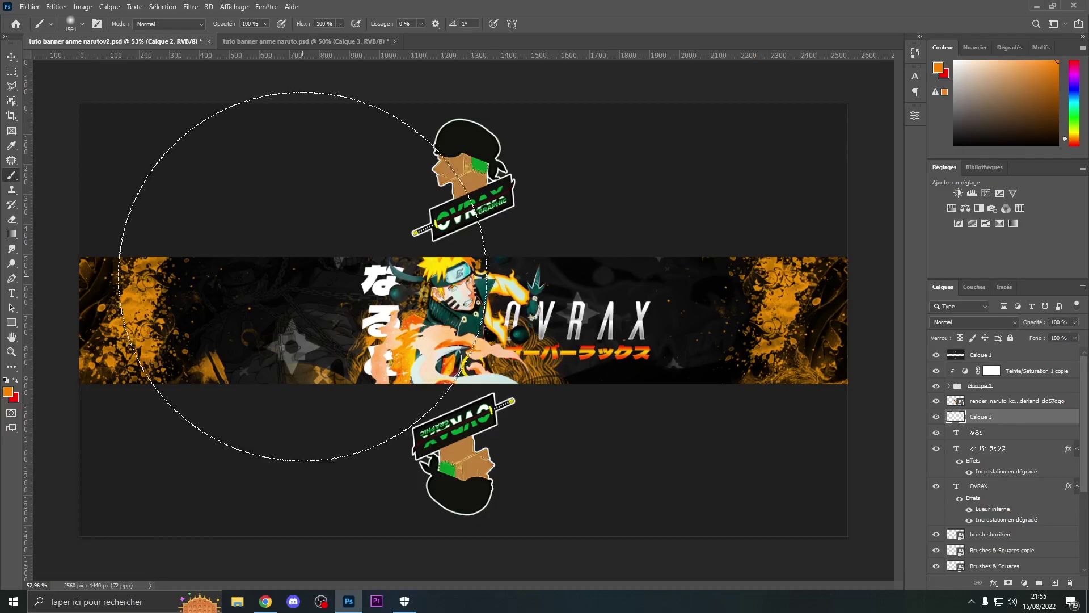
{"action": "mouse_move", "coordinate": [452, 296]}
{"action": "left_mouse_down"}
{"action": "mouse_move", "coordinate": [335, 310]}
{"action": "mouse_move", "coordinate": [374, 315]}
{"action": "left_mouse_up"}
{"action": "mouse_move", "coordinate": [436, 295]}
{"action": "left_mouse_down"}
{"action": "mouse_move", "coordinate": [399, 294]}
{"action": "mouse_move", "coordinate": [420, 294]}
{"action": "left_mouse_up"}
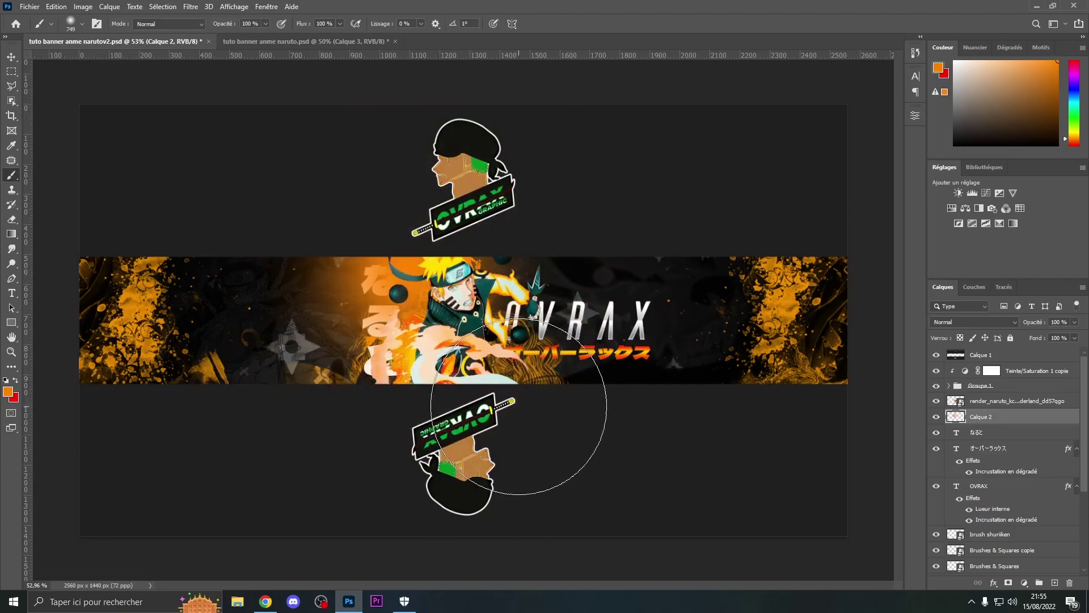
Step: Set the glow layer's blend mode to Densité couleur - and its opacity to 64 %, and save the document
{"action": "left_click", "coordinate": [964, 322]}
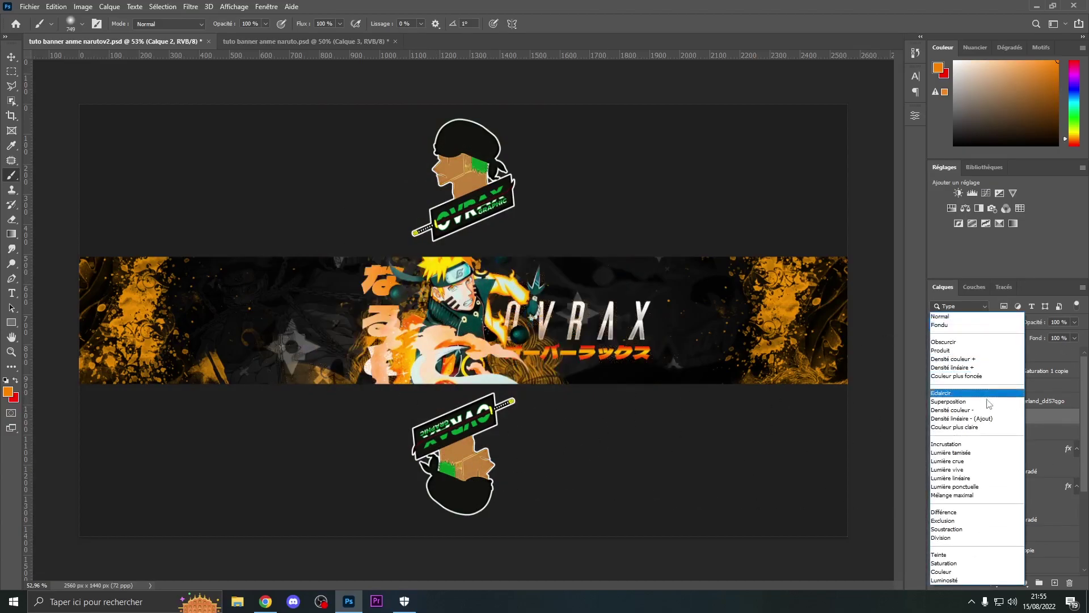
{"action": "left_click", "coordinate": [989, 411]}
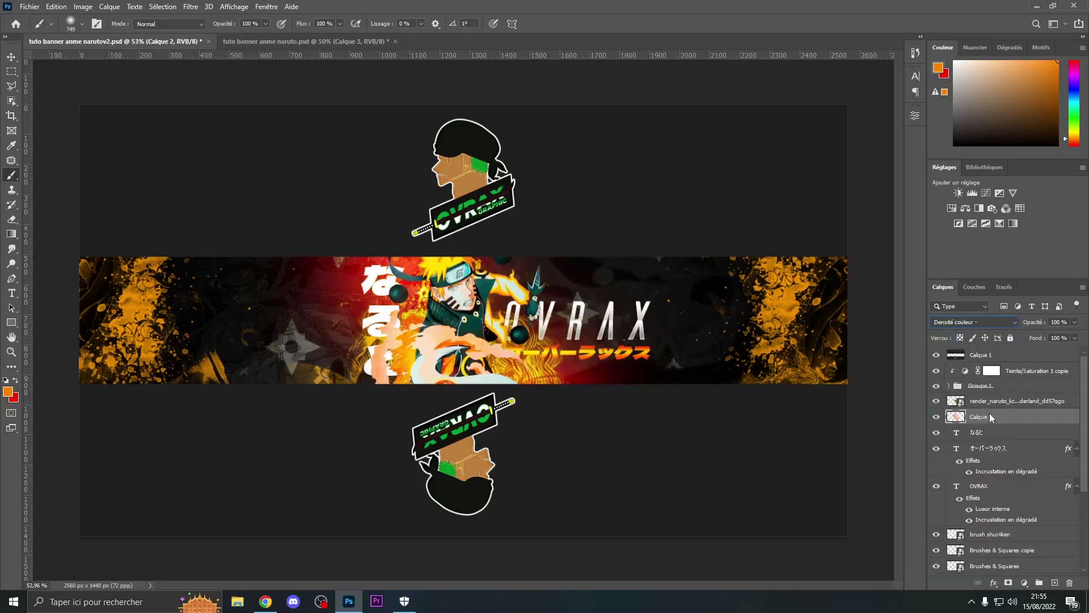
{"action": "left_click", "coordinate": [11, 57]}
{"action": "left_click", "coordinate": [1075, 321]}
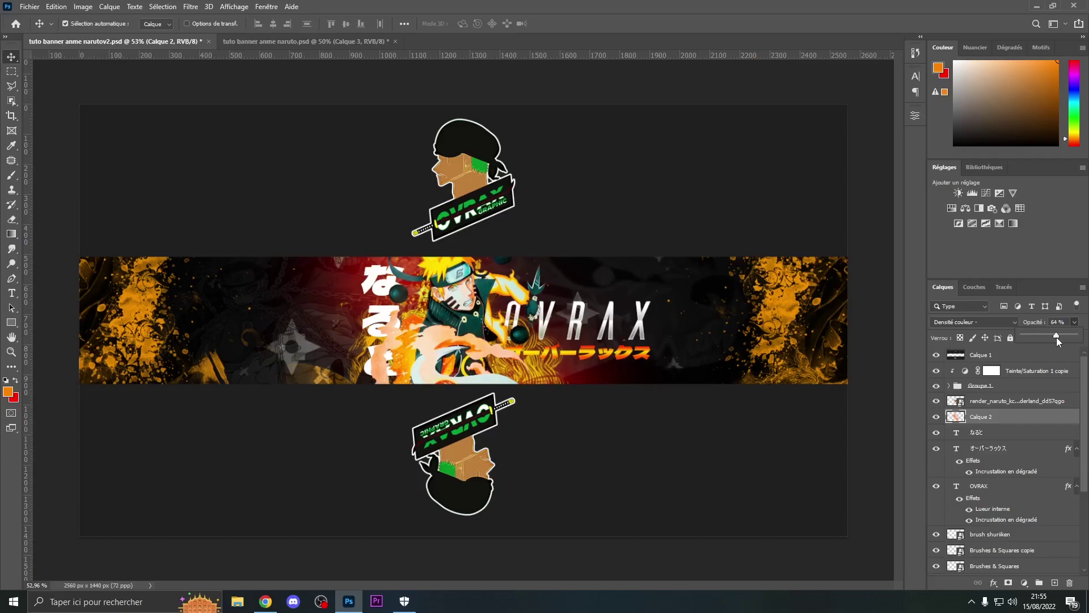
{"action": "key", "text": "ctrl+s"}
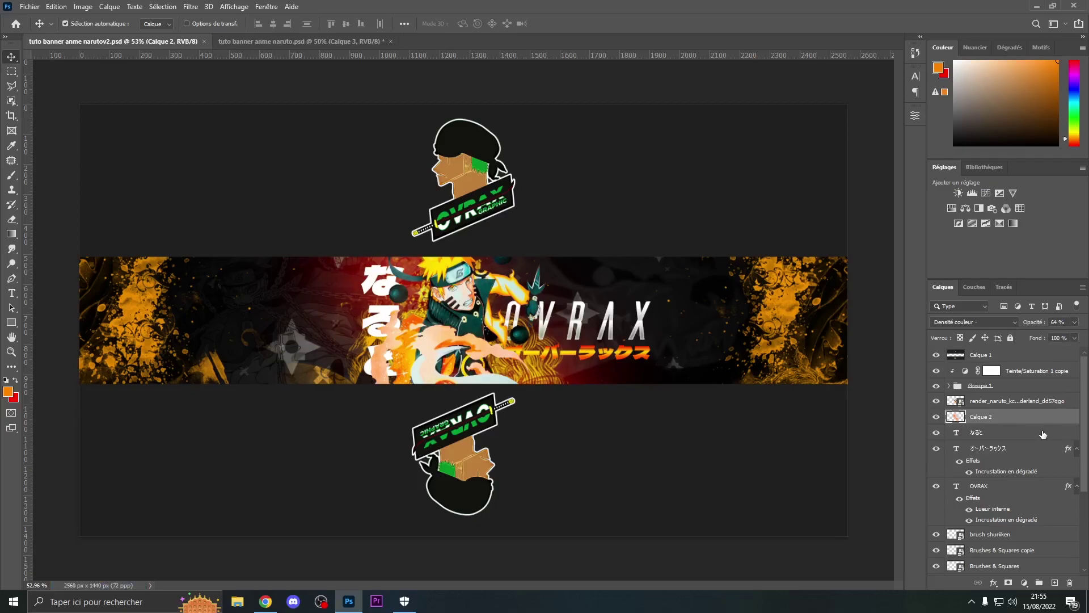
Step: Place the colour-grading layers above Teinte/Saturation 1 copie and hide them all, from Calque 3 to Luminosité/Contraste 1
{"action": "left_click", "coordinate": [1031, 370]}
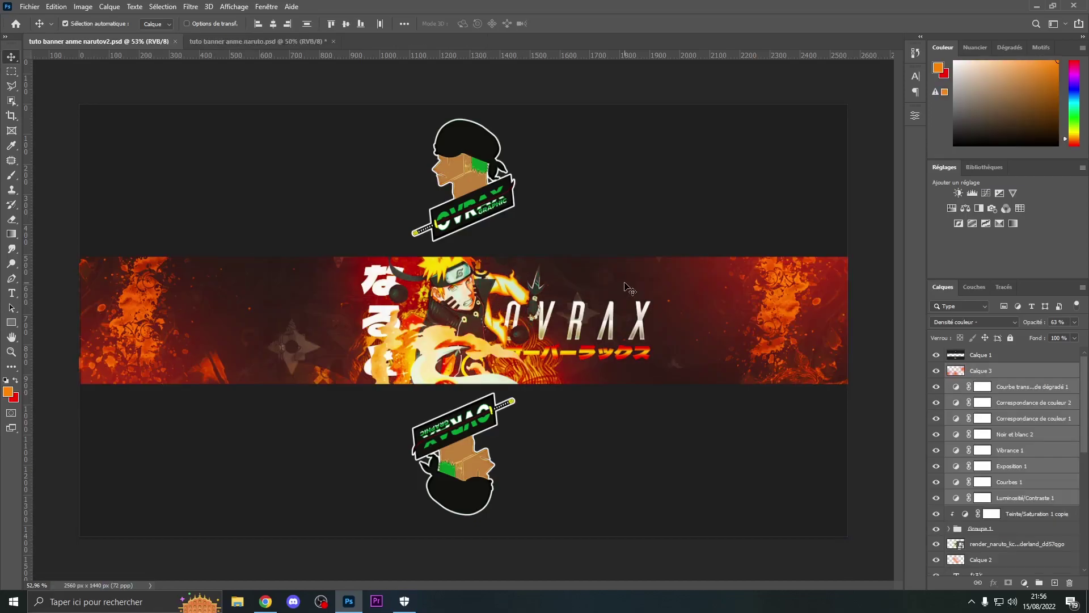
{"action": "left_click", "coordinate": [1034, 403]}
{"action": "left_click_drag", "start_coordinate": [937, 371], "coordinate": [937, 497]}
Step: Make the Luminosité/Contraste 1 adjustment layer visible again and display its brightness and contrast properties
{"action": "left_click", "coordinate": [957, 498]}
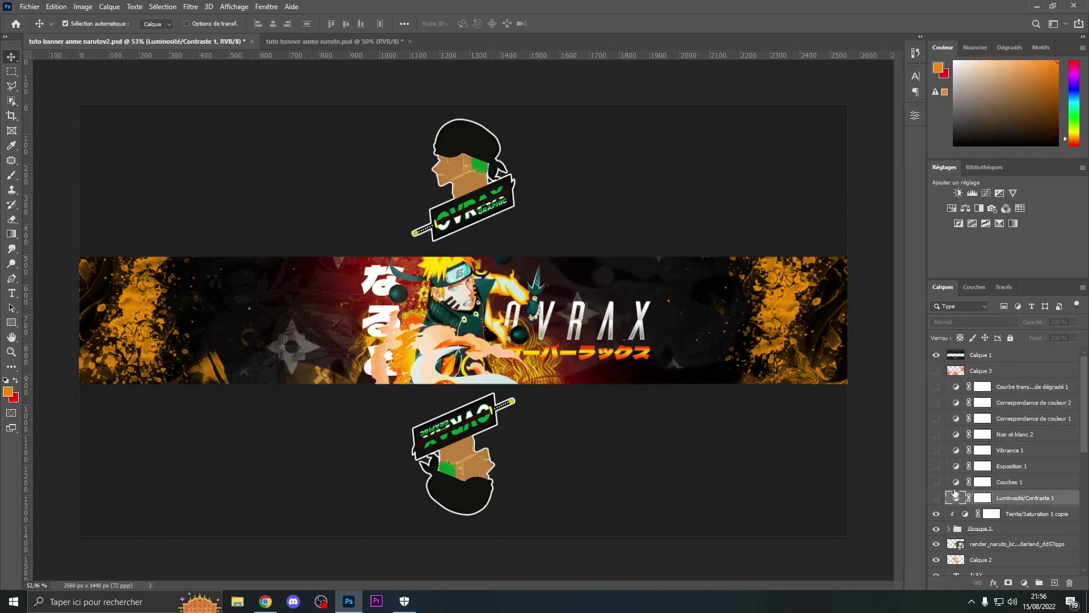
{"action": "left_click", "coordinate": [983, 482]}
{"action": "left_click", "coordinate": [914, 116]}
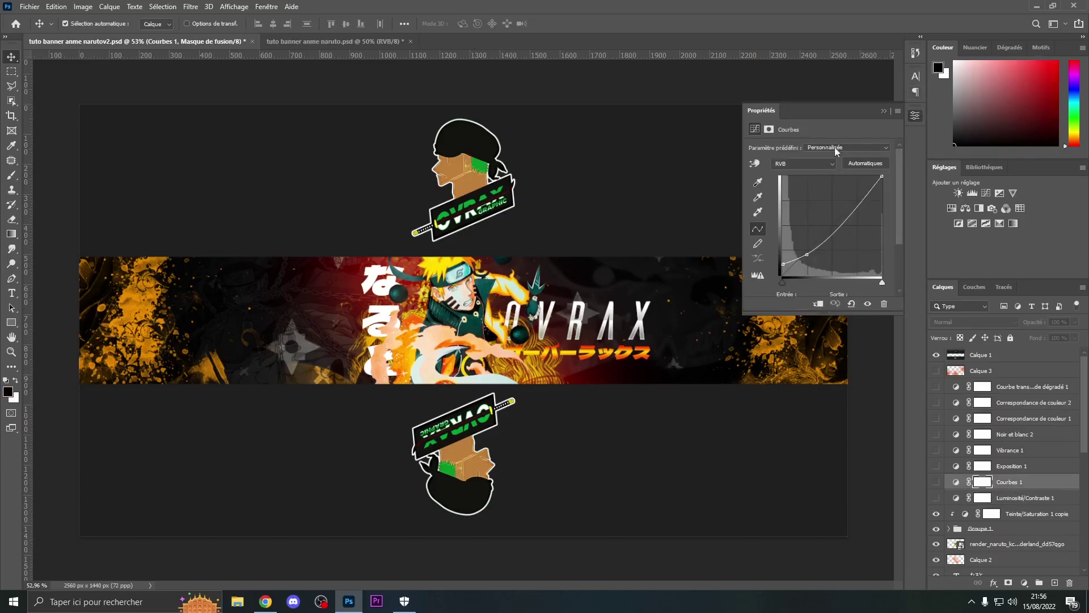
{"action": "left_click", "coordinate": [937, 497]}
{"action": "left_click", "coordinate": [956, 498]}
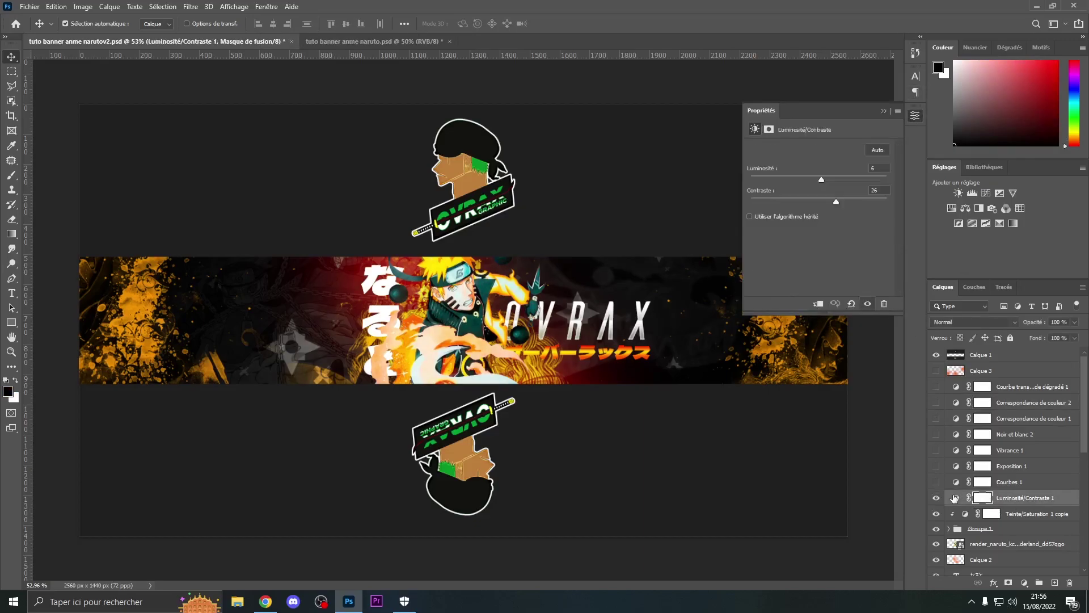
{"action": "left_click", "coordinate": [956, 498]}
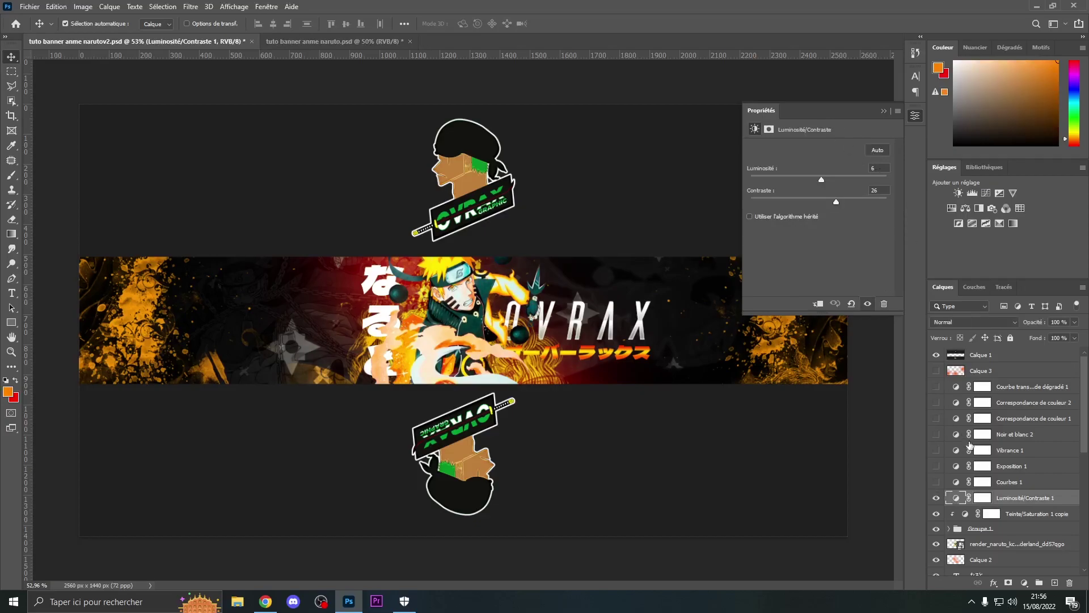
Step: Make the Courbes 1 adjustment layer visible and inspect the shadow end of its RVB curve
{"action": "left_click", "coordinate": [936, 482]}
{"action": "left_click", "coordinate": [957, 483]}
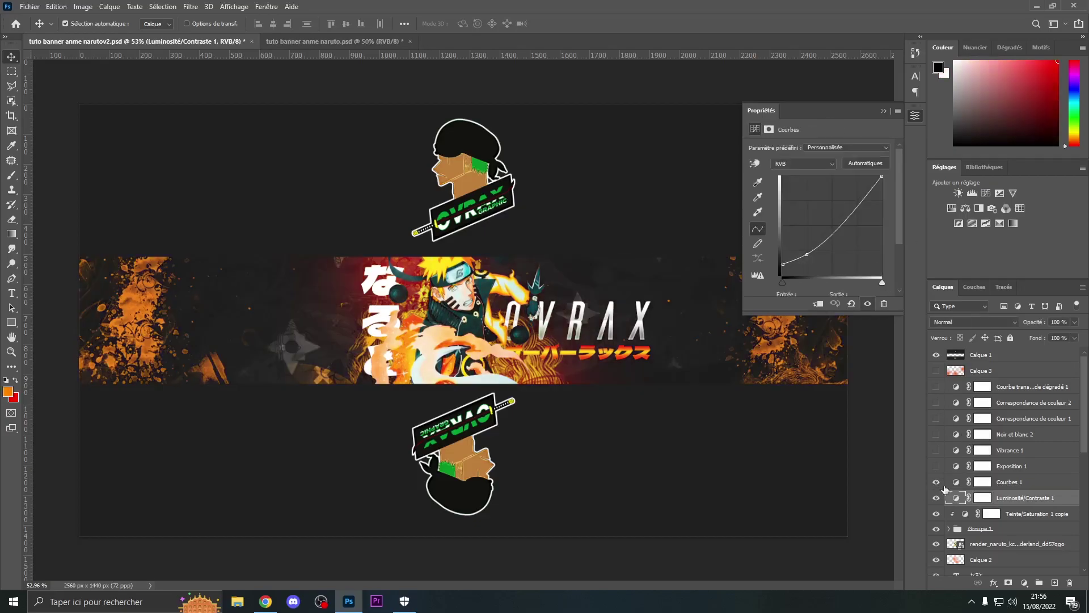
{"action": "left_click_drag", "start_coordinate": [783, 265], "coordinate": [783, 265]}
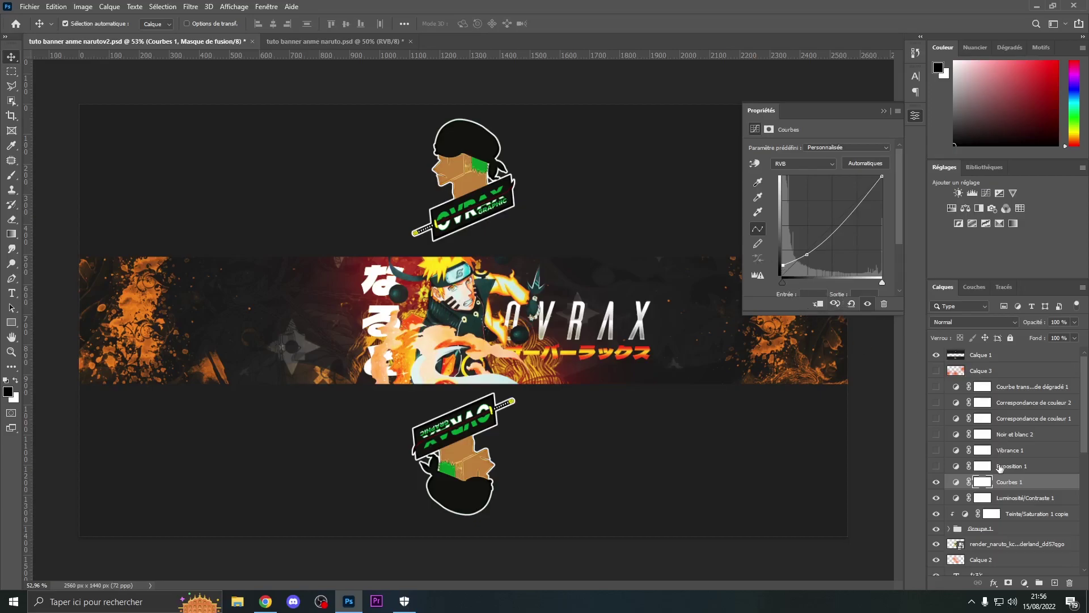
{"action": "left_click", "coordinate": [956, 481]}
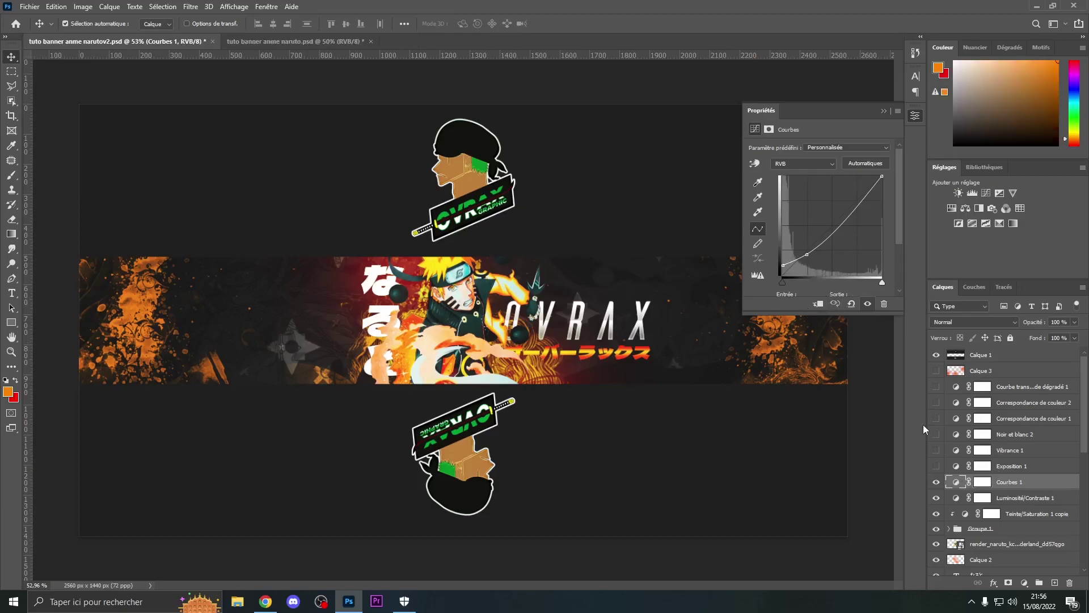
Step: Make the Exposition 1 and Vibrance 1 adjustment layers visible, displaying the properties of each
{"action": "left_click", "coordinate": [936, 466]}
{"action": "left_click", "coordinate": [955, 466]}
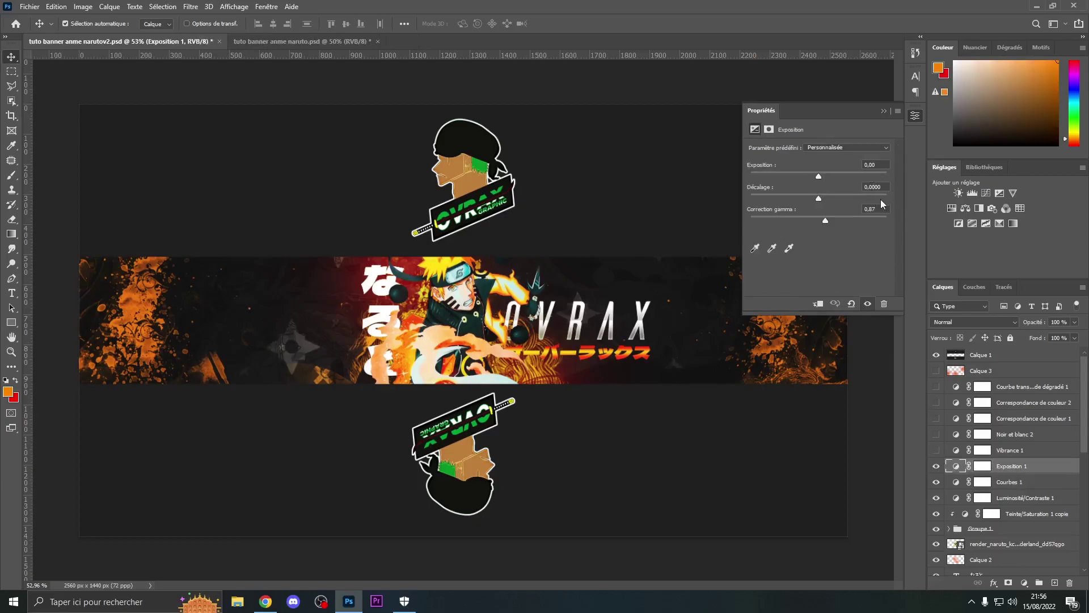
{"action": "left_click", "coordinate": [936, 450]}
{"action": "left_click", "coordinate": [957, 451]}
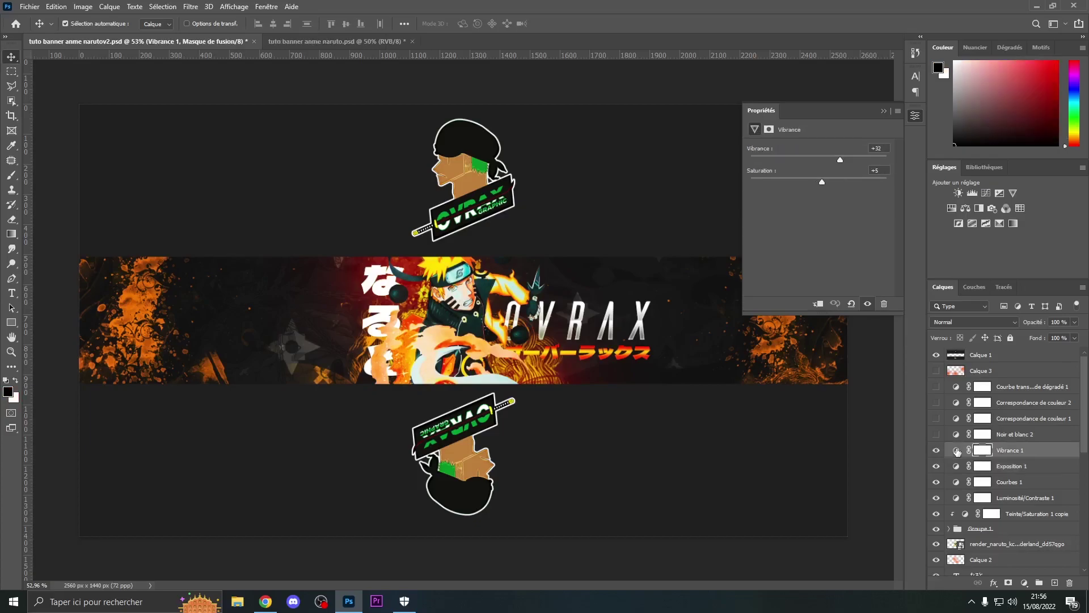
{"action": "left_click", "coordinate": [957, 451]}
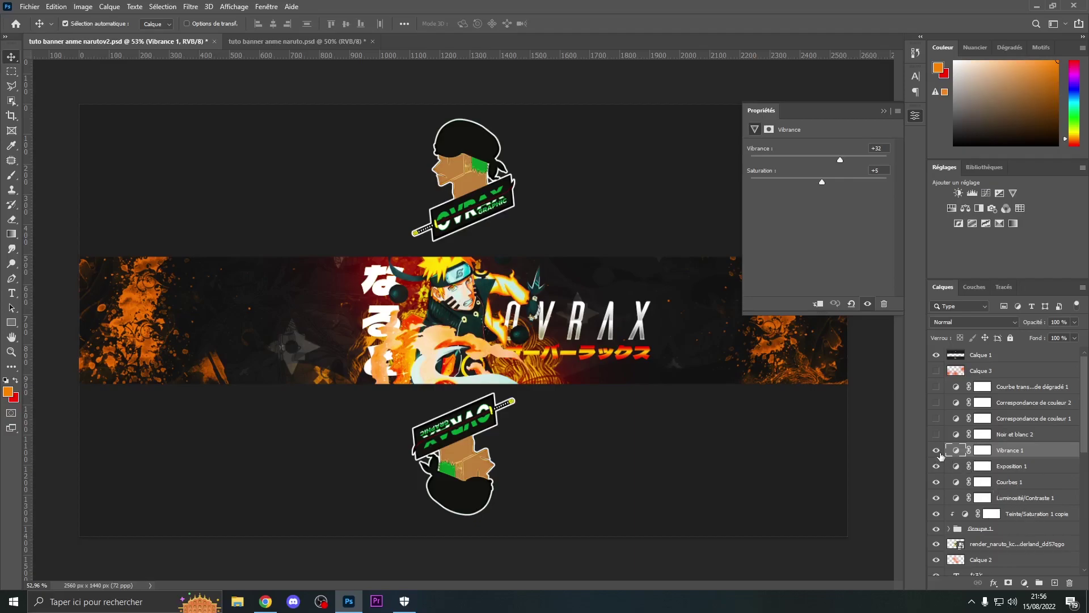
Step: Look through the available adjustment types, and make the Noir et blanc 2 layer visible and select it
{"action": "left_click", "coordinate": [1025, 583]}
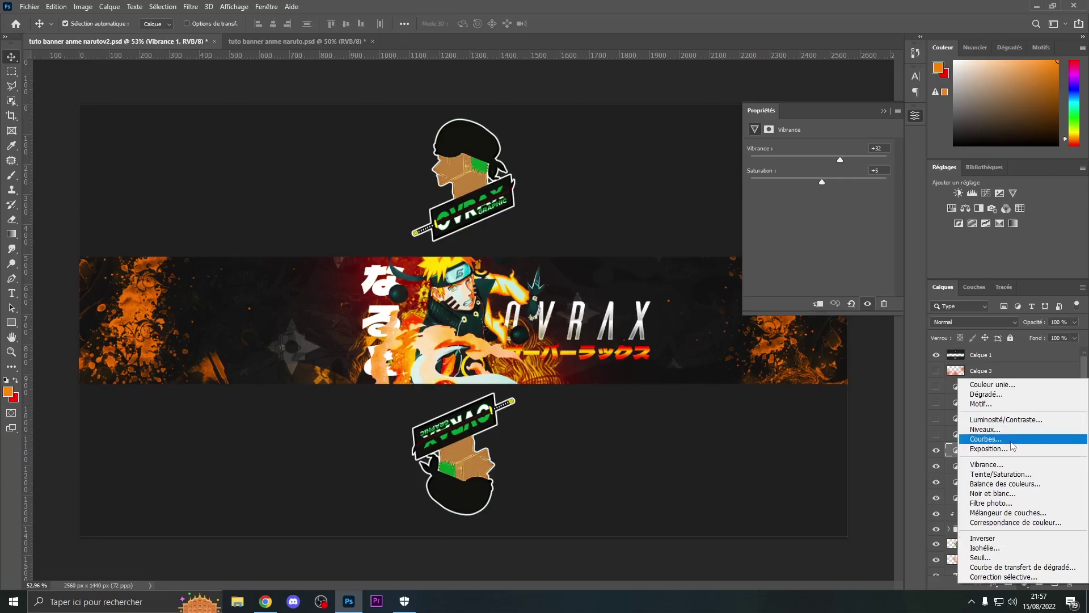
{"action": "left_click", "coordinate": [954, 436]}
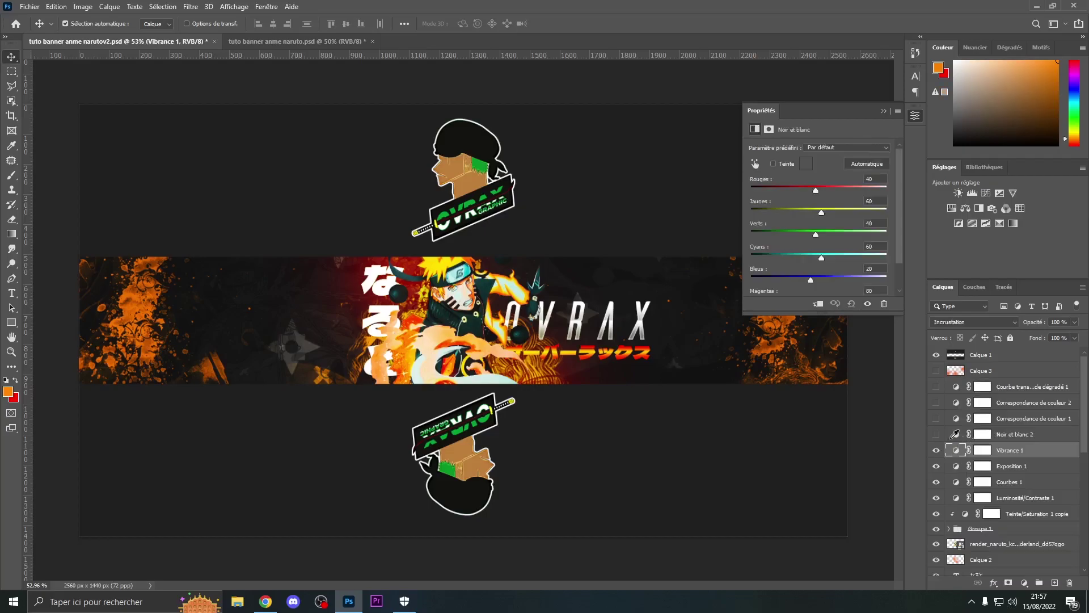
{"action": "left_click", "coordinate": [936, 435]}
{"action": "left_click", "coordinate": [958, 437]}
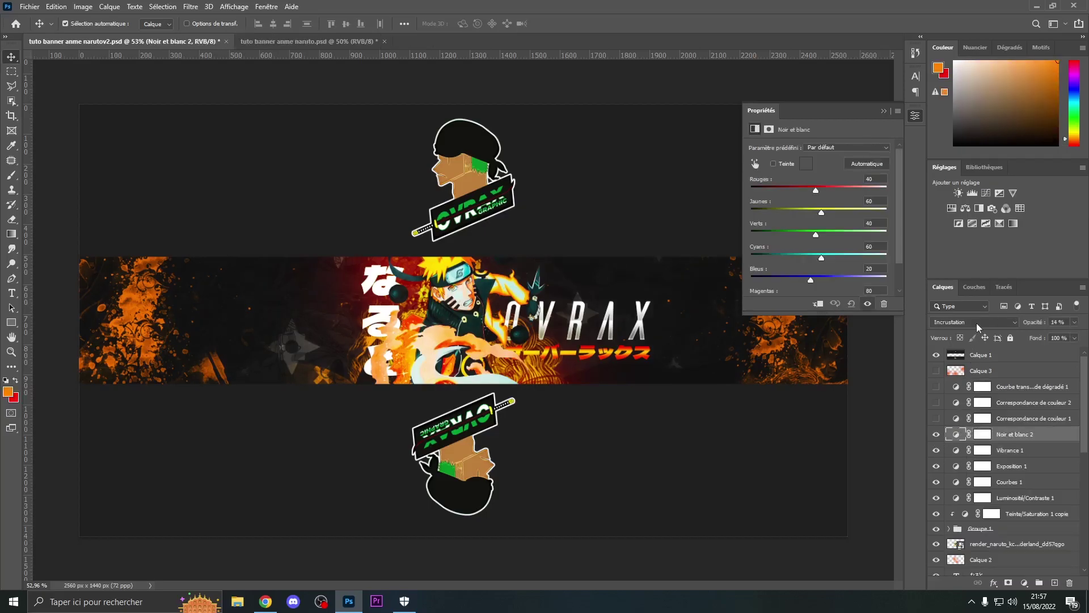
Step: Make the Correspondance de couleur 1 layer visible and choose 3Strip.look as its 3DLUT file
{"action": "left_click", "coordinate": [936, 418]}
{"action": "left_click", "coordinate": [959, 423]}
{"action": "left_click", "coordinate": [956, 419]}
{"action": "left_click", "coordinate": [860, 149]}
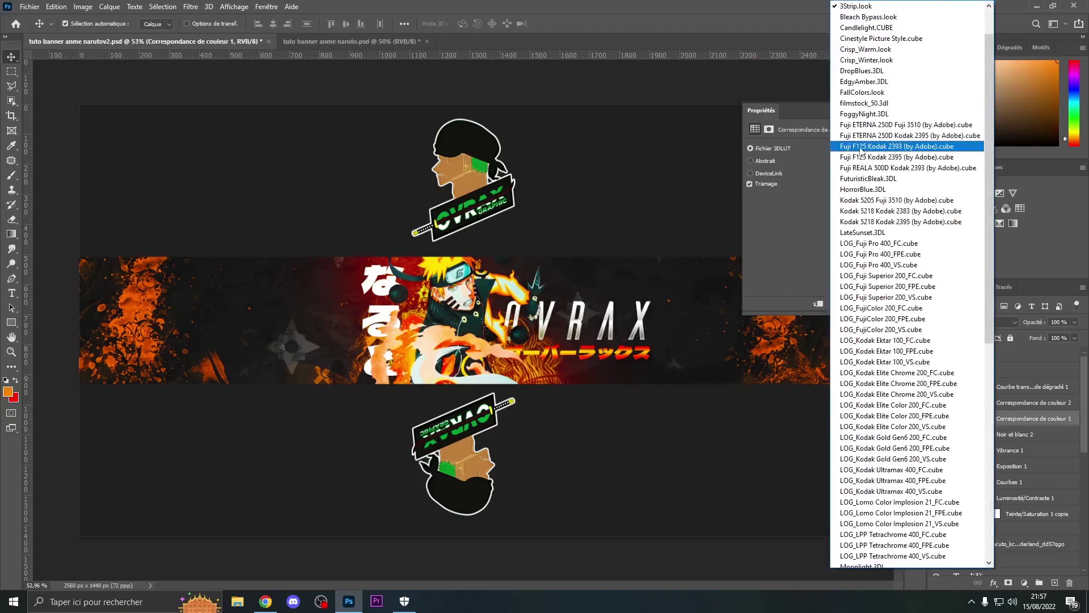
{"action": "left_click", "coordinate": [860, 6]}
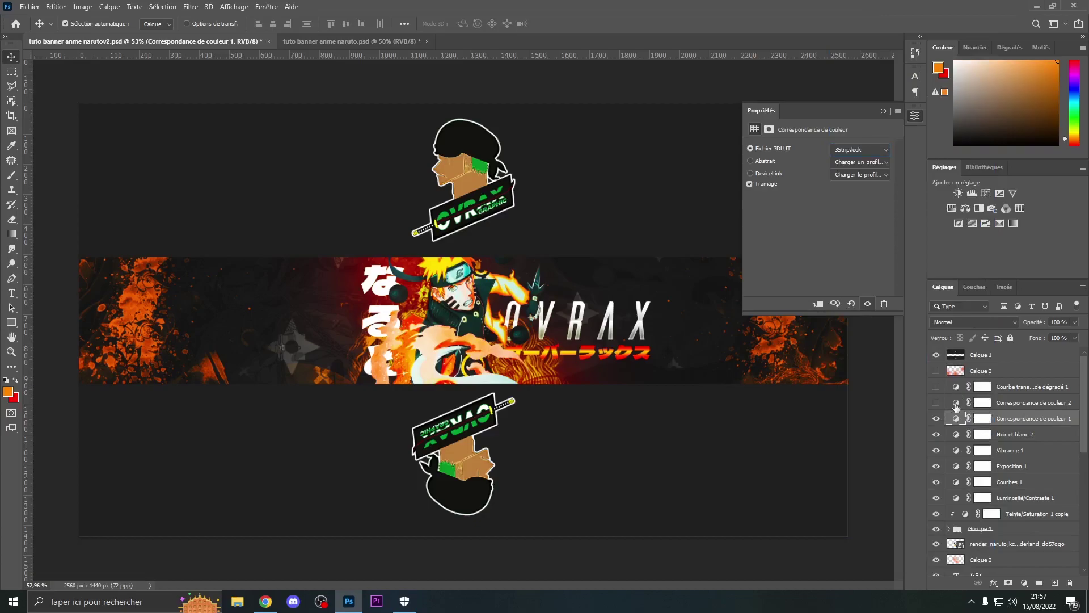
Step: Make the Correspondance de couleur 2 and gradient map (Courbe de transfert de dégradé 1) layers visible, displaying the properties of each
{"action": "left_click", "coordinate": [957, 403]}
{"action": "left_click", "coordinate": [957, 403]}
{"action": "left_click", "coordinate": [937, 403]}
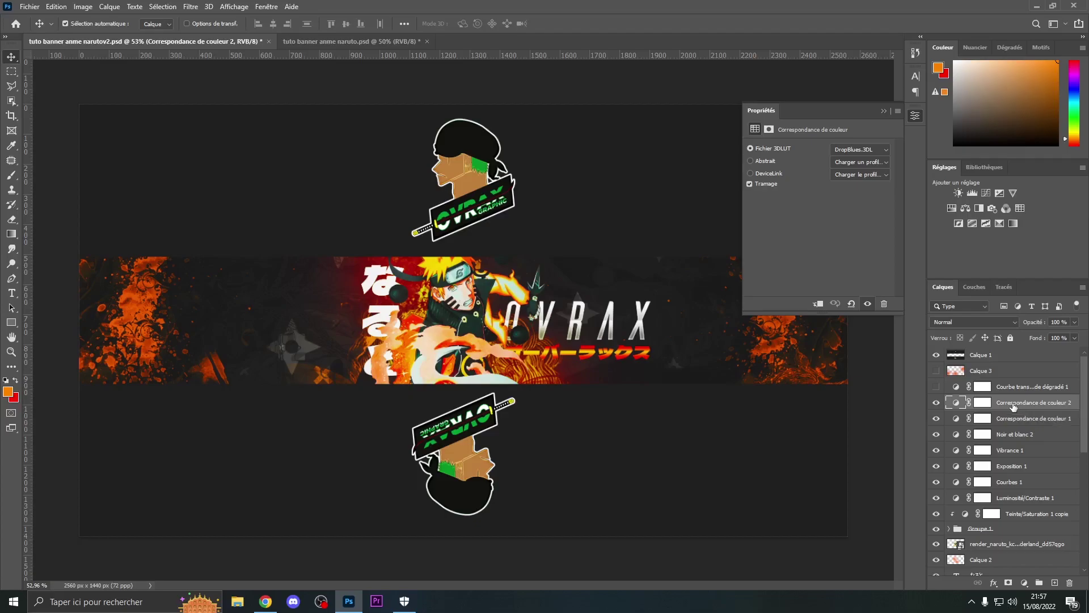
{"action": "left_click", "coordinate": [936, 387]}
{"action": "left_click", "coordinate": [954, 388]}
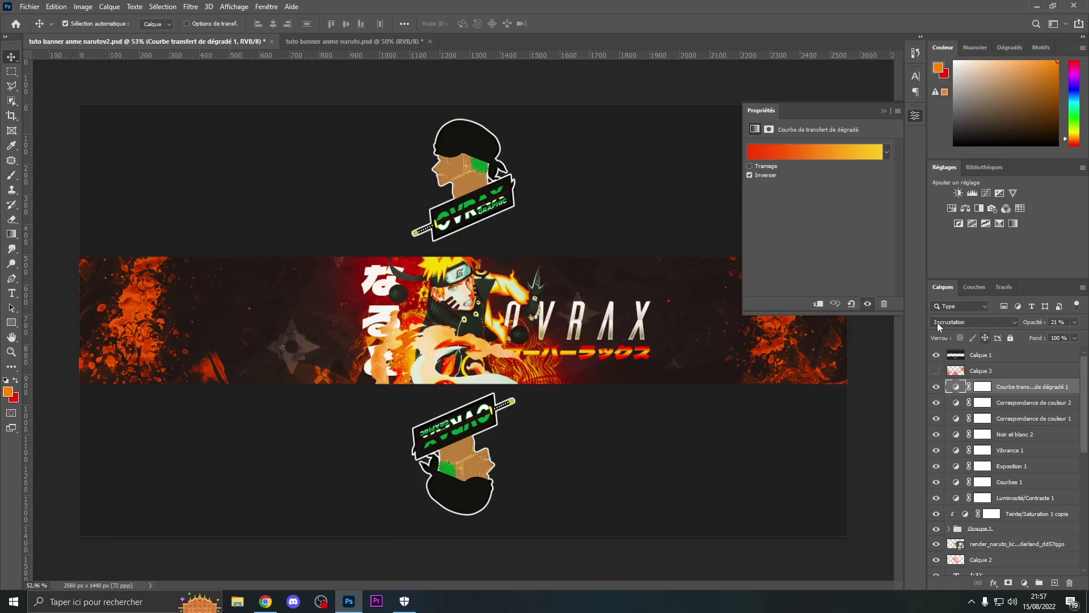
Step: Make the Calque 3 layer visible and select it to display its blend mode and opacity
{"action": "left_click", "coordinate": [936, 371]}
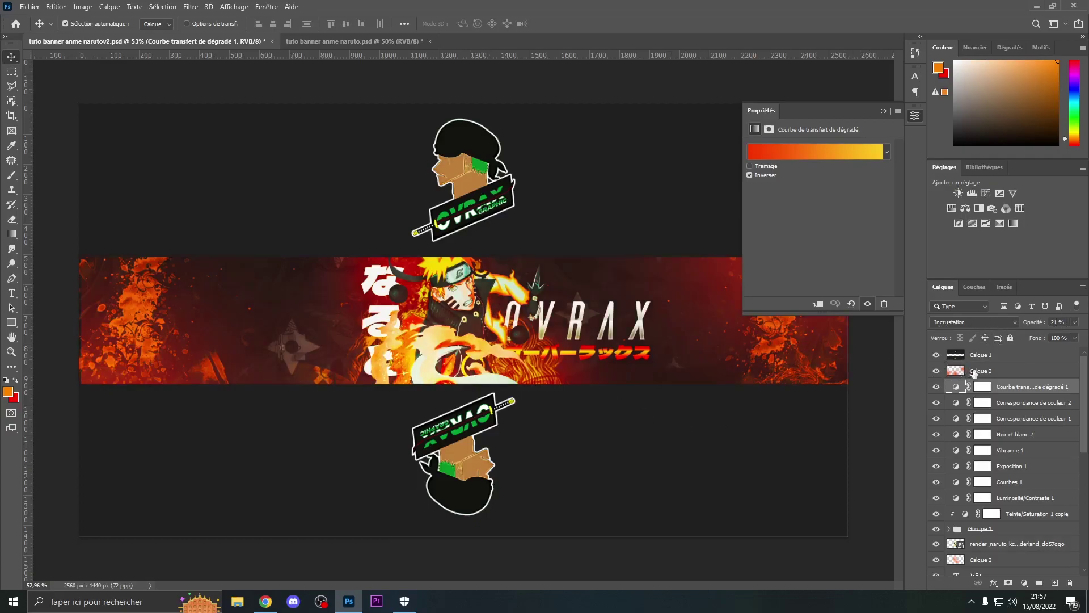
{"action": "left_click", "coordinate": [975, 372]}
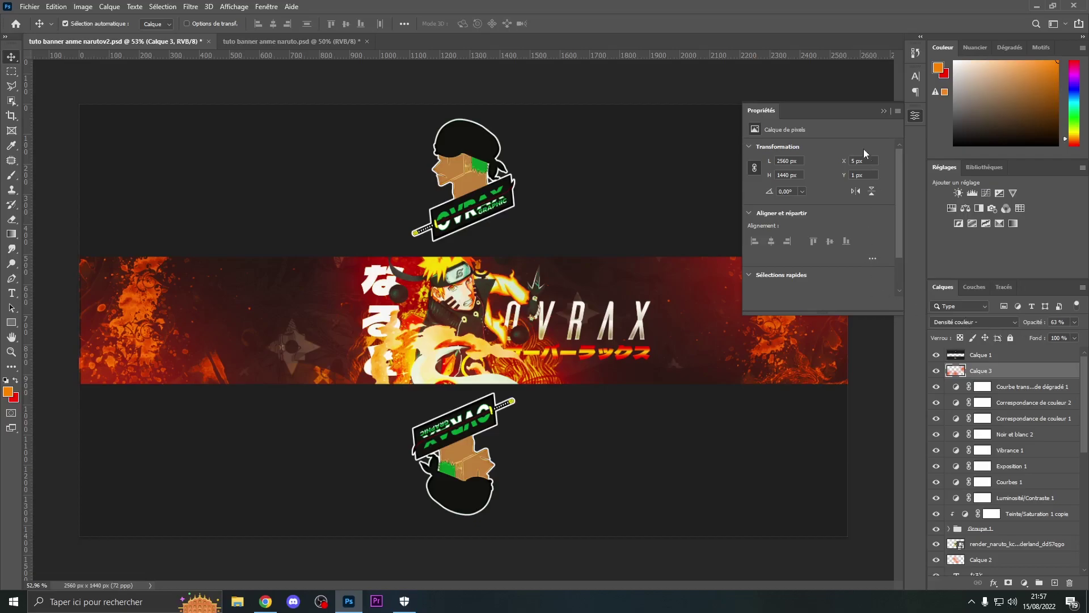
{"action": "left_click", "coordinate": [882, 112]}
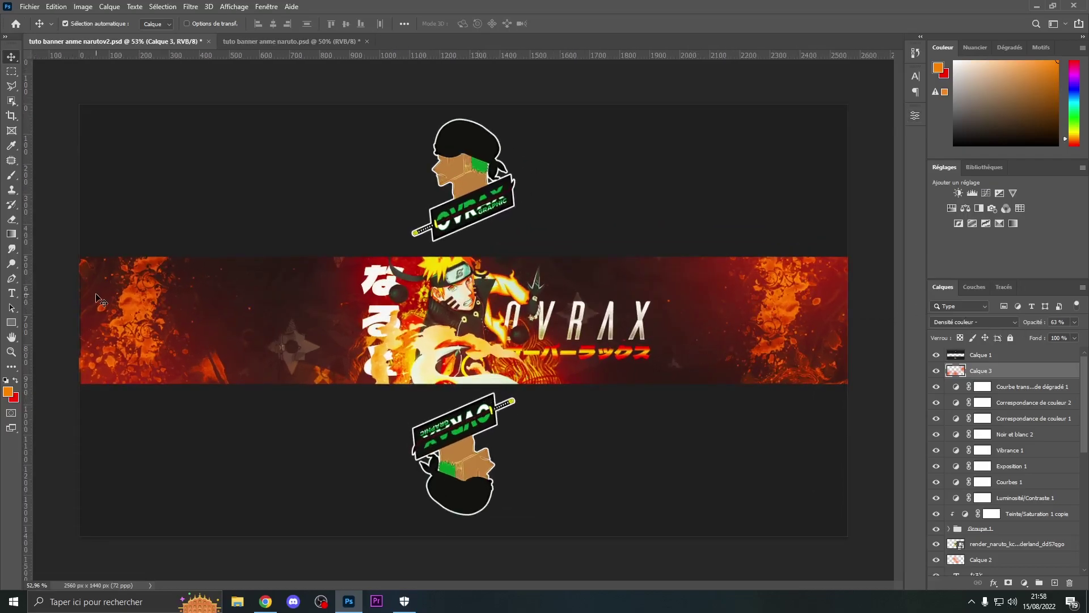
{"action": "scroll", "coordinate": [567, 324], "scroll_direction": "down", "scroll_amount": 2}
{"action": "scroll", "coordinate": [566, 324], "scroll_direction": "up", "scroll_amount": 1}
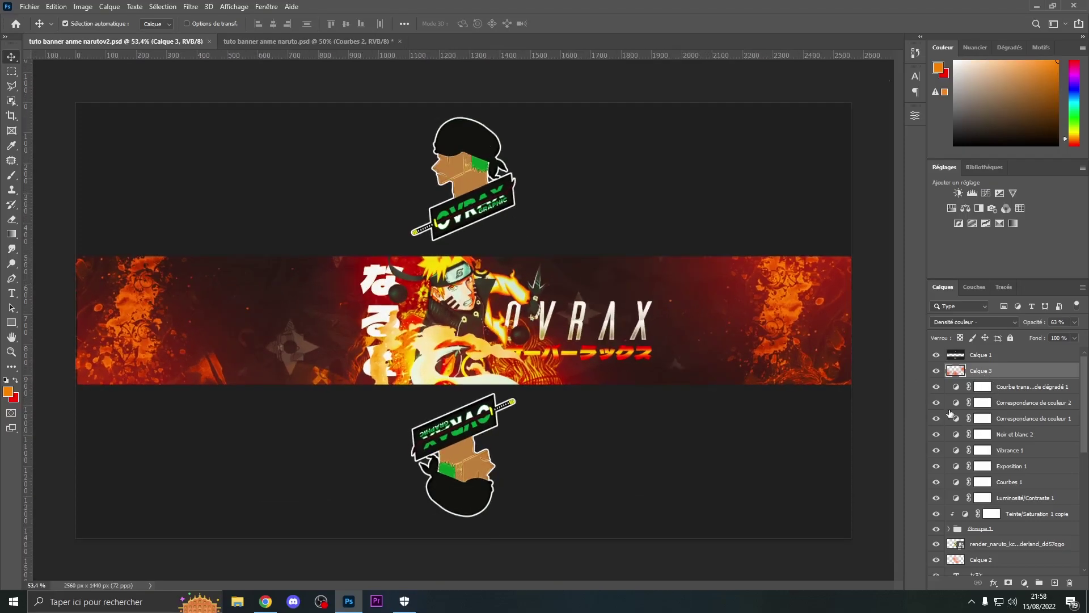
Step: Add a Curves adjustment layer above Calque 3, raising the curve's black end and adding a control point in the shadows
{"action": "left_click", "coordinate": [1024, 583]}
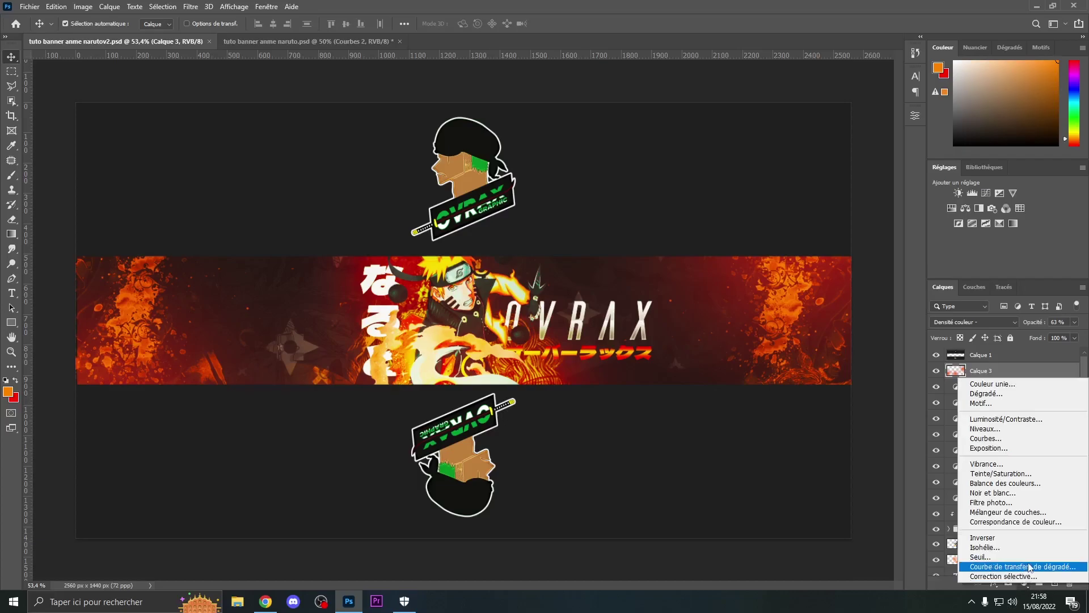
{"action": "left_click", "coordinate": [987, 438]}
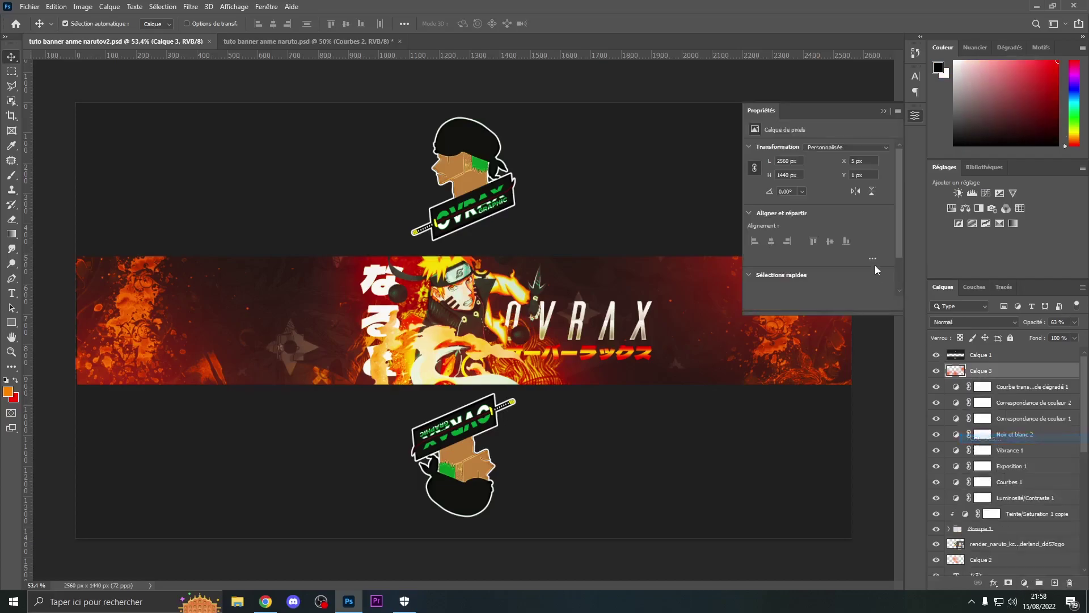
{"action": "left_click_drag", "start_coordinate": [783, 277], "coordinate": [806, 252]}
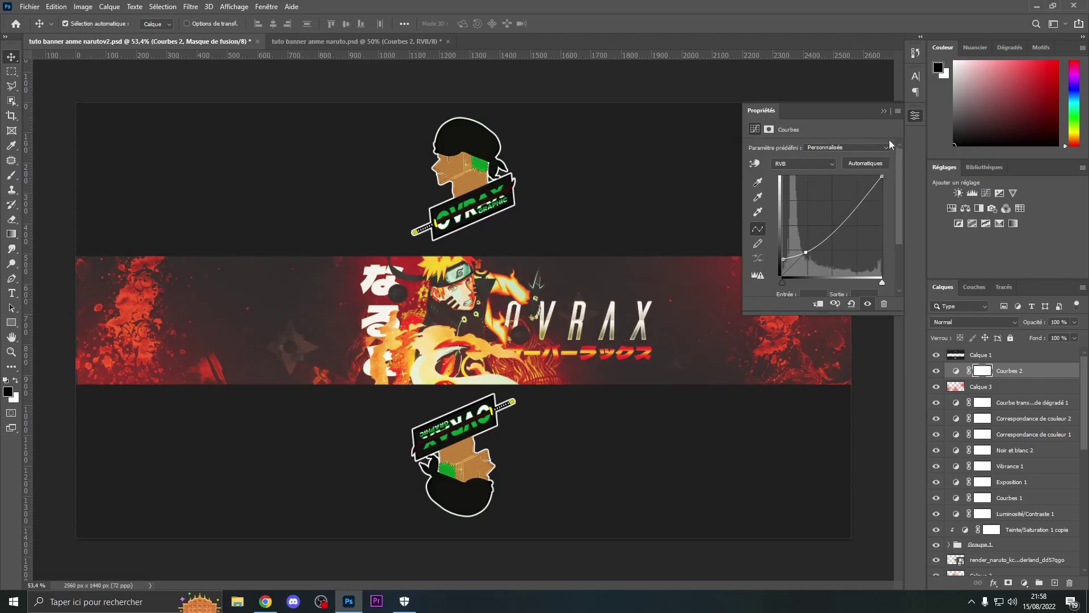
{"action": "left_click", "coordinate": [888, 114]}
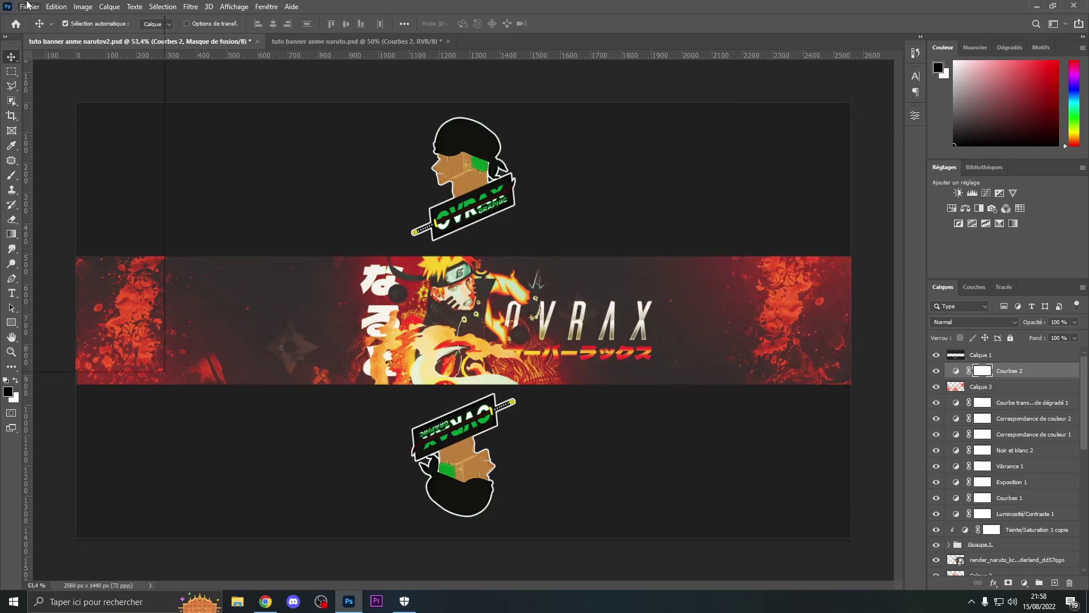
Step: Place the lueur glow image, scale it to about 133% to cover the canvas height, and blend it as Densité linéaire - (Ajout)
{"action": "left_click", "coordinate": [30, 6]}
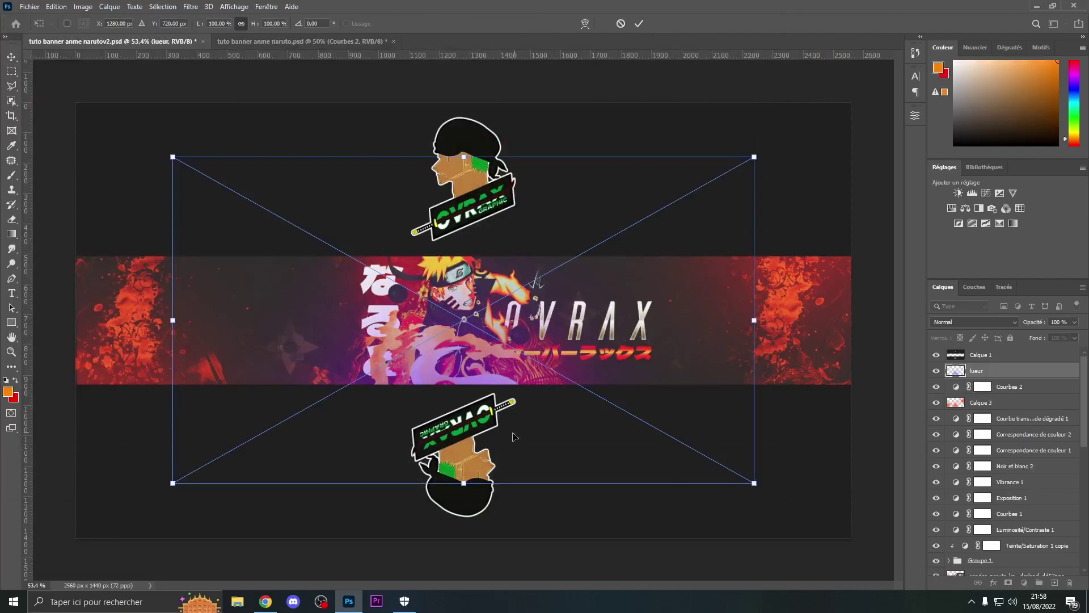
{"action": "left_click_drag", "start_coordinate": [459, 488], "coordinate": [463, 537]}
{"action": "left_click_drag", "start_coordinate": [463, 157], "coordinate": [463, 100]}
{"action": "key", "text": "Return"}
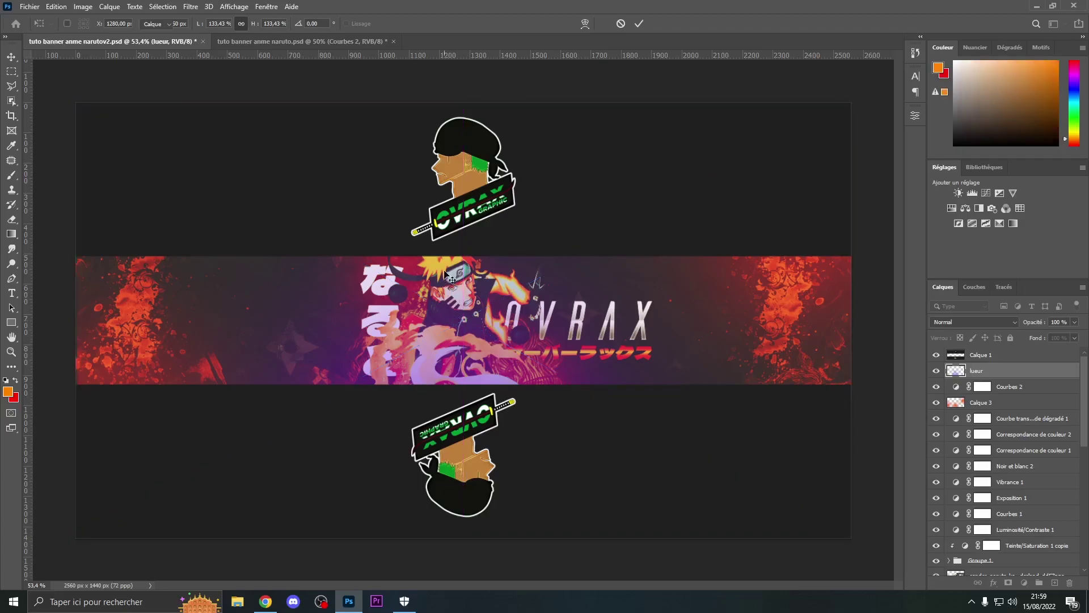
{"action": "left_click", "coordinate": [974, 323]}
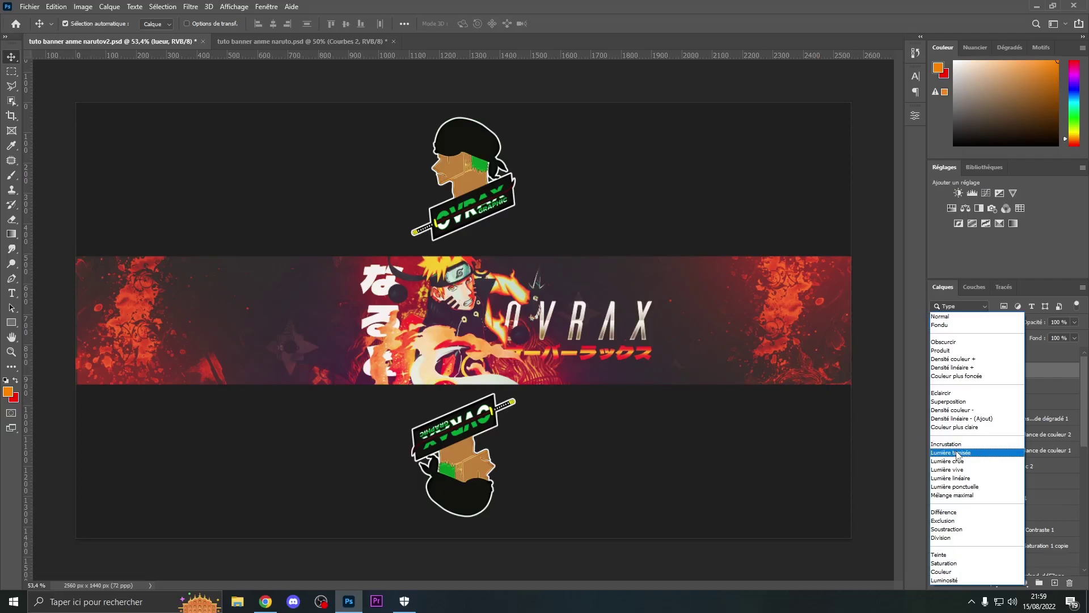
{"action": "left_click", "coordinate": [963, 421]}
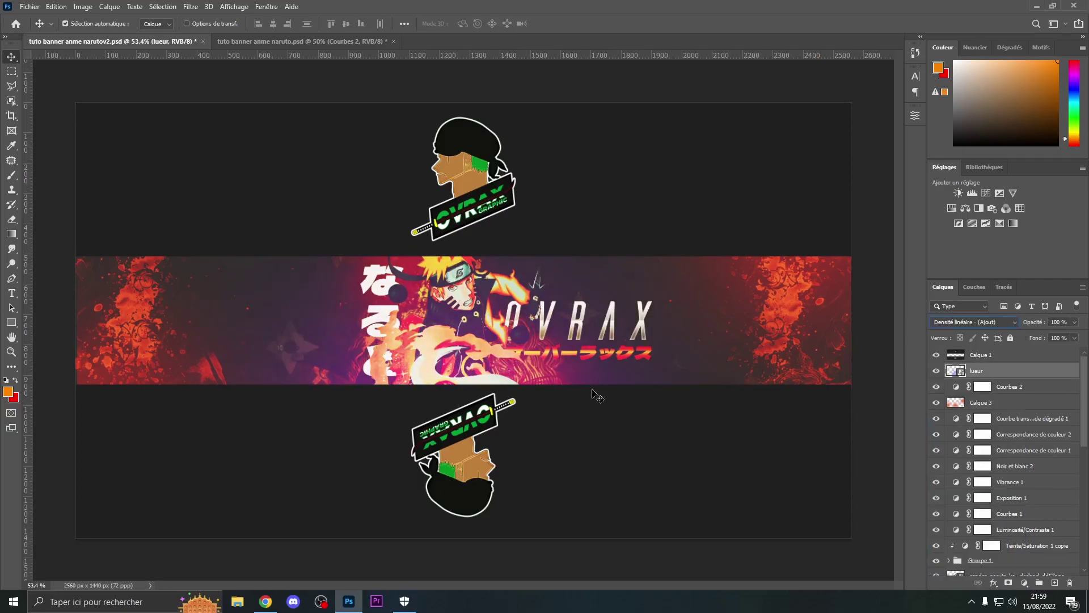
Step: Clip a Teinte/Saturation adjustment layer to the lueur layer with the hue at +100, and save the document
{"action": "left_click", "coordinate": [1024, 584]}
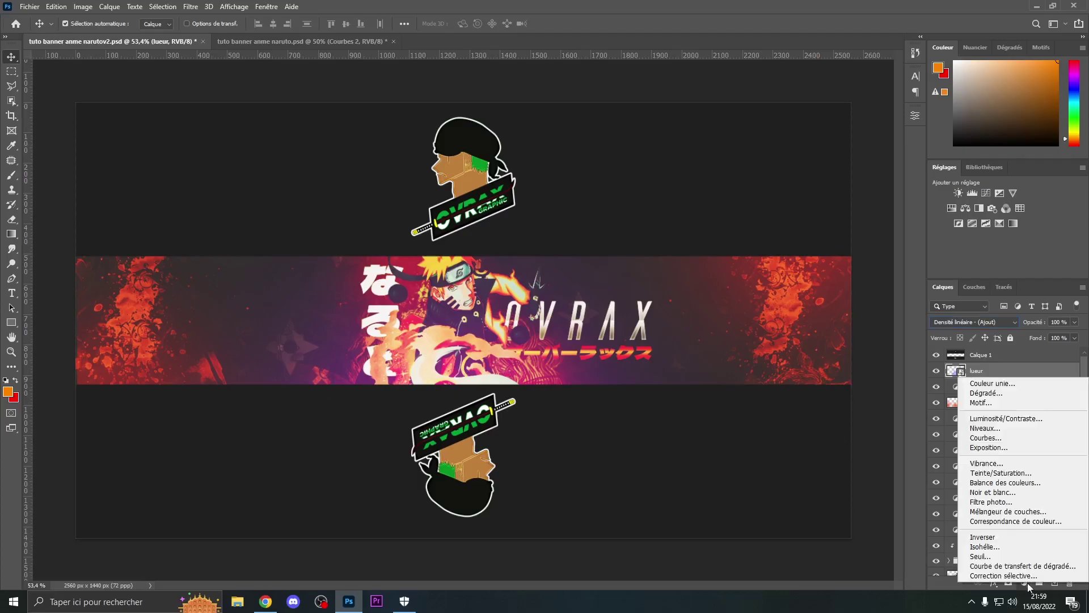
{"action": "left_click", "coordinate": [1017, 475]}
{"action": "left_click", "coordinate": [966, 378], "text": "alt"}
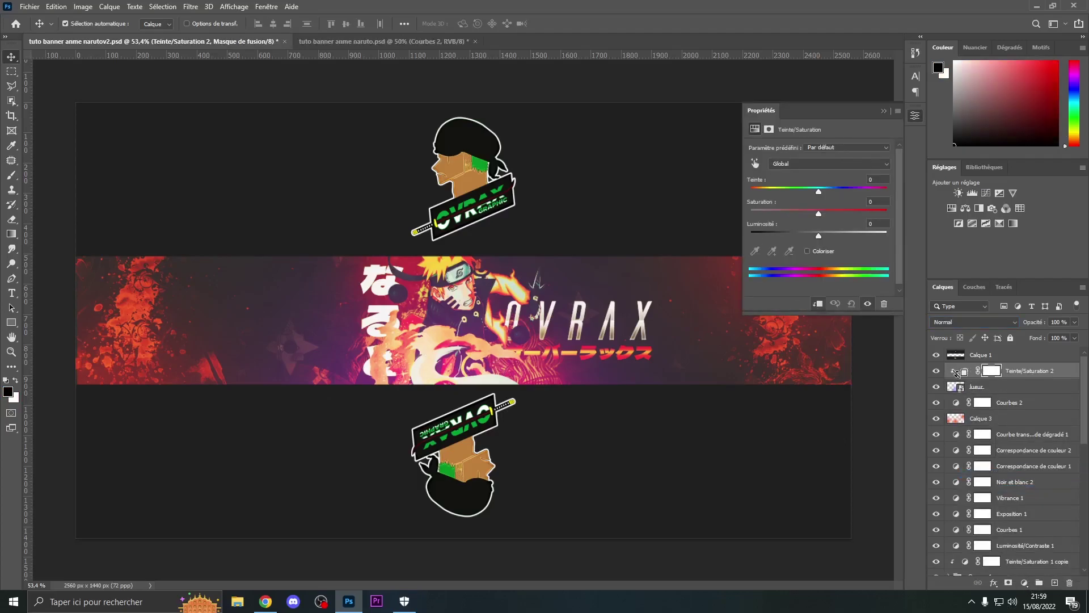
{"action": "left_click_drag", "start_coordinate": [819, 196], "coordinate": [865, 195]}
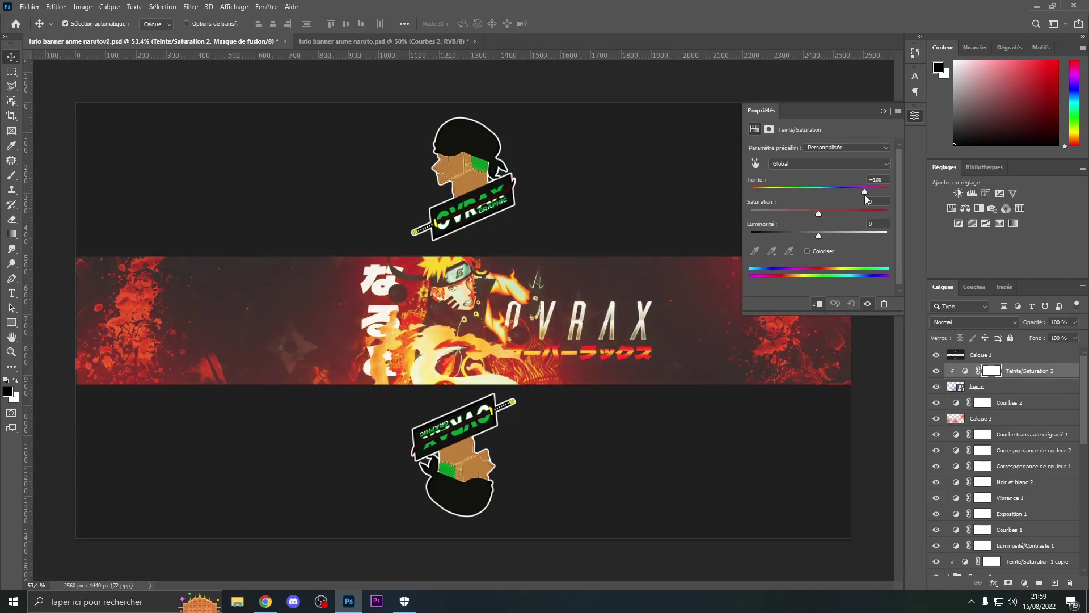
{"action": "left_click", "coordinate": [884, 111]}
{"action": "scroll", "coordinate": [623, 351], "scroll_direction": "down", "scroll_amount": 1}
{"action": "scroll", "coordinate": [623, 351], "scroll_direction": "up", "scroll_amount": 1}
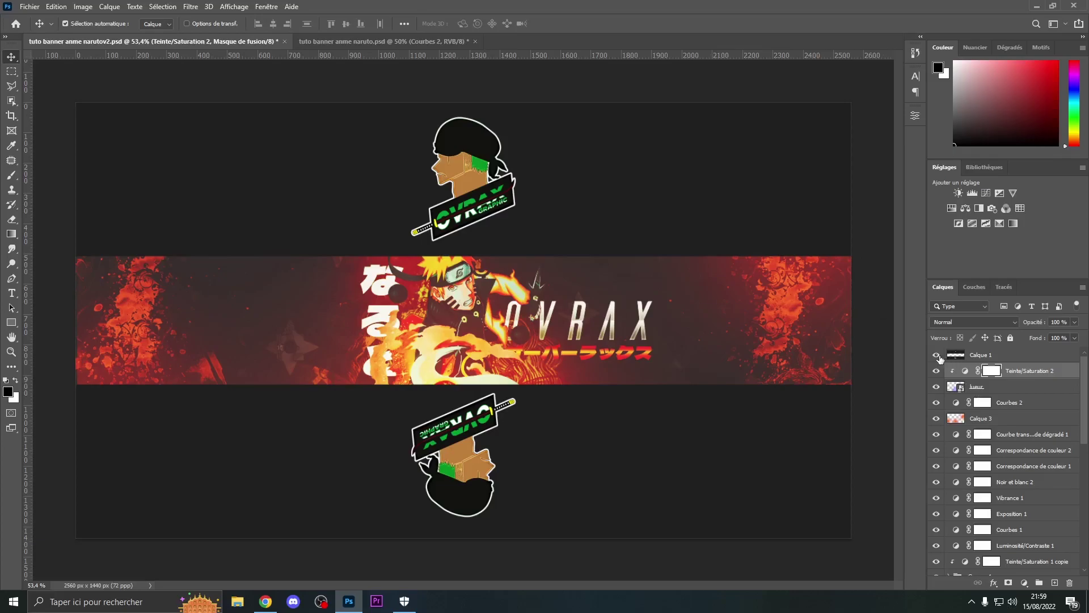
{"action": "key", "text": "ctrl+s"}
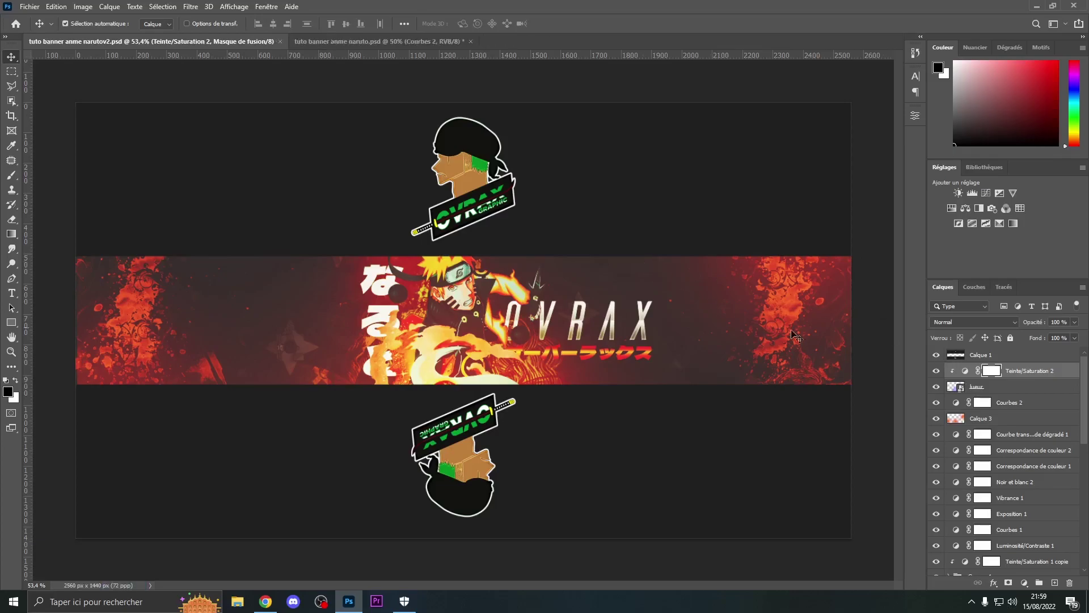
Step: Stamp all visible layers into a new layer above Teinte/Saturation 2, hiding the Calque 1 template mask during the merge
{"action": "left_click", "coordinate": [936, 355]}
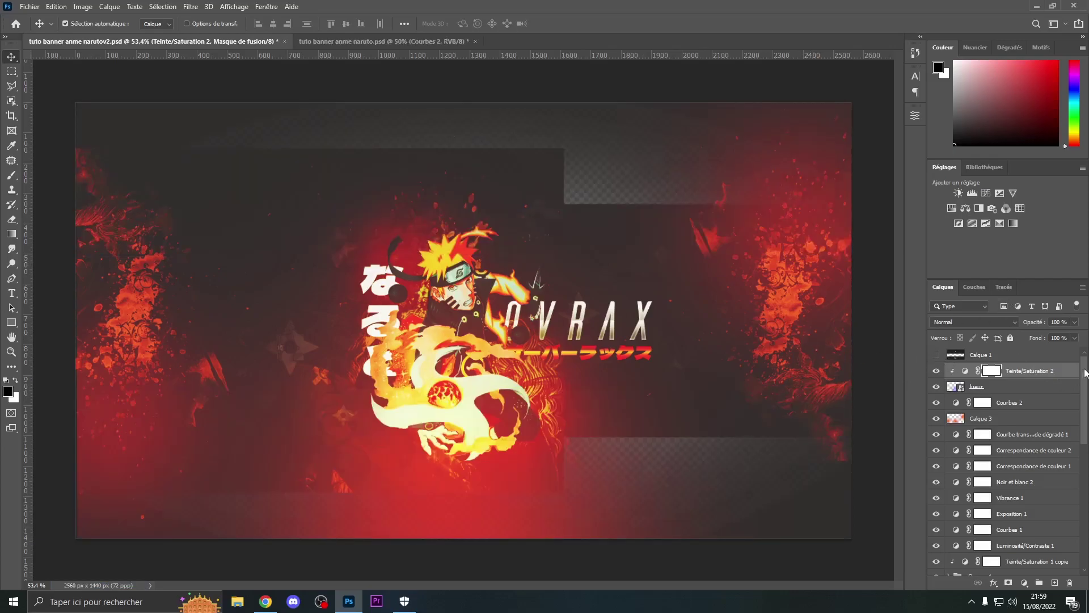
{"action": "left_click", "coordinate": [1064, 371]}
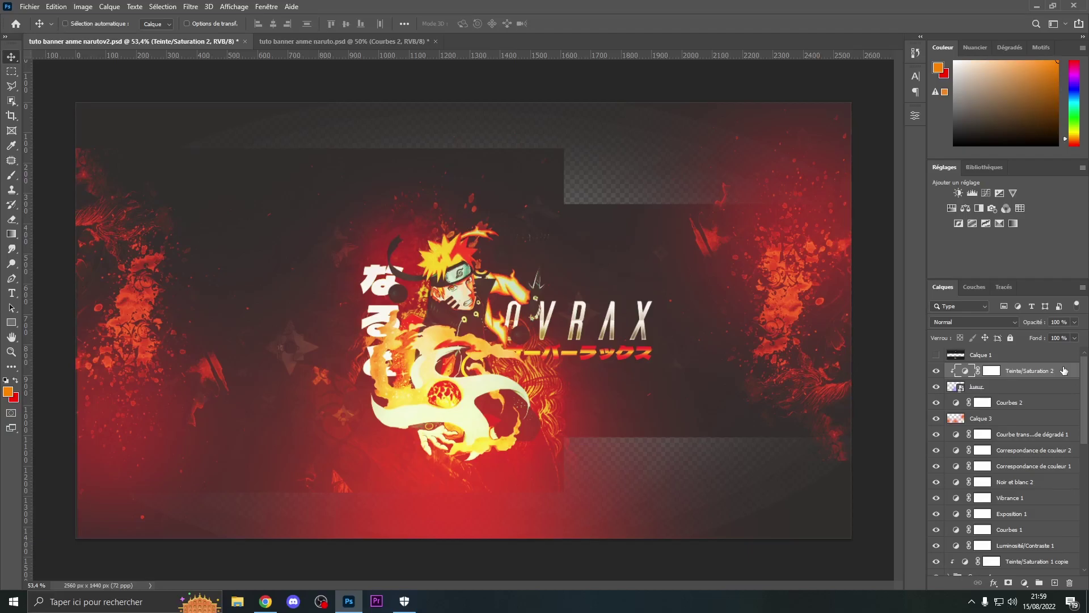
{"action": "key", "text": "ctrl+alt"}
{"action": "key", "text": "ctrl+alt+shift+e"}
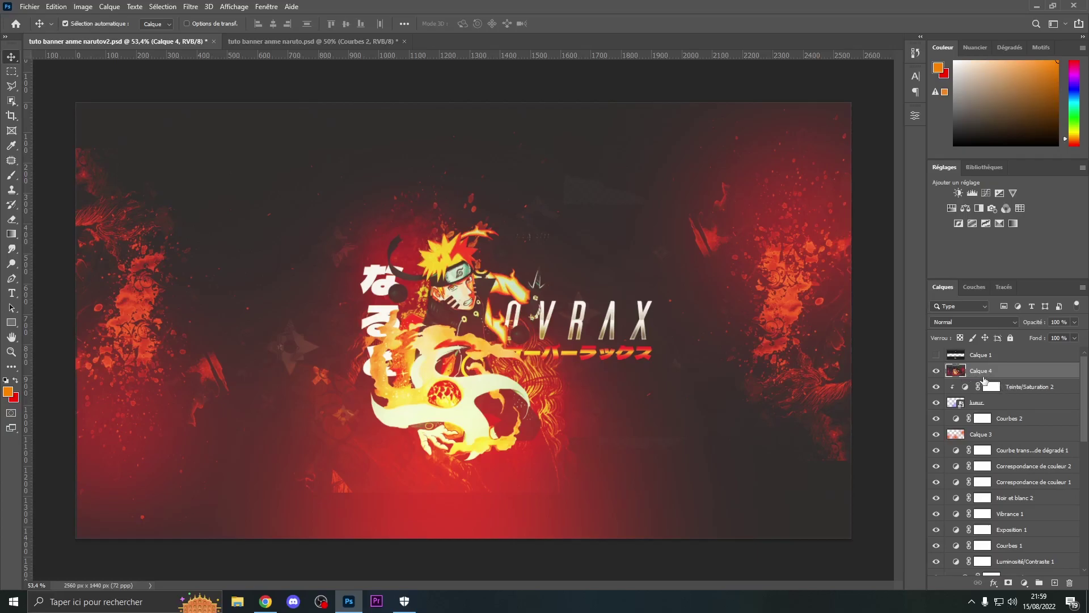
{"action": "left_click", "coordinate": [936, 355]}
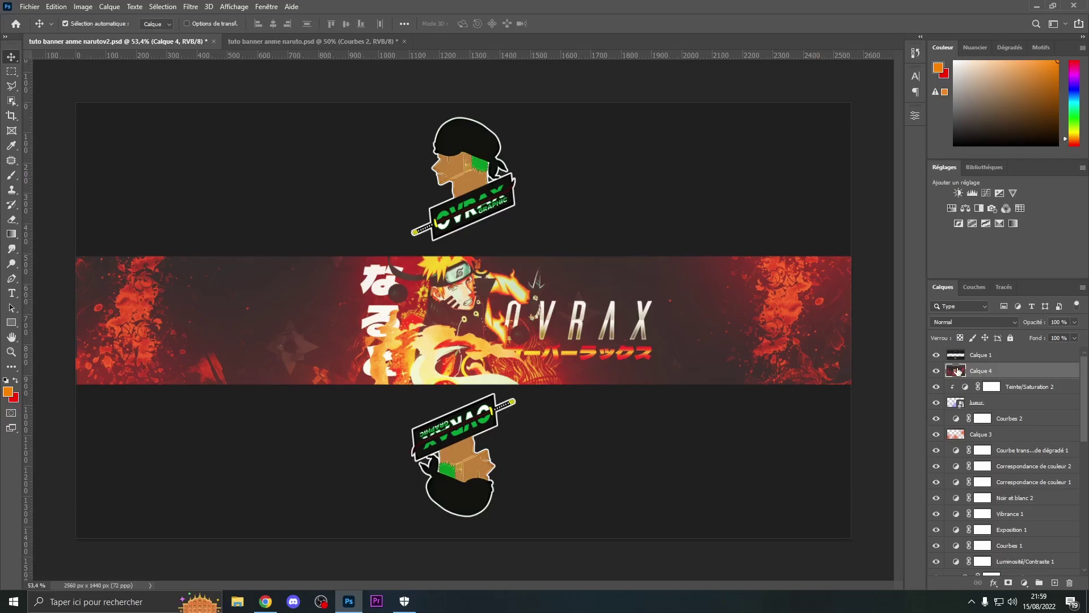
Step: In Camera Raw, set Calque 4 to temperature +4, tint +7, exposure -0.25, contrast +7, highlights -10, shadows -13, whites +9, blacks -9, textures +19, clarity -35
{"action": "left_click", "coordinate": [194, 7]}
{"action": "left_click", "coordinate": [1024, 373]}
{"action": "left_click", "coordinate": [190, 6]}
{"action": "left_click", "coordinate": [229, 92]}
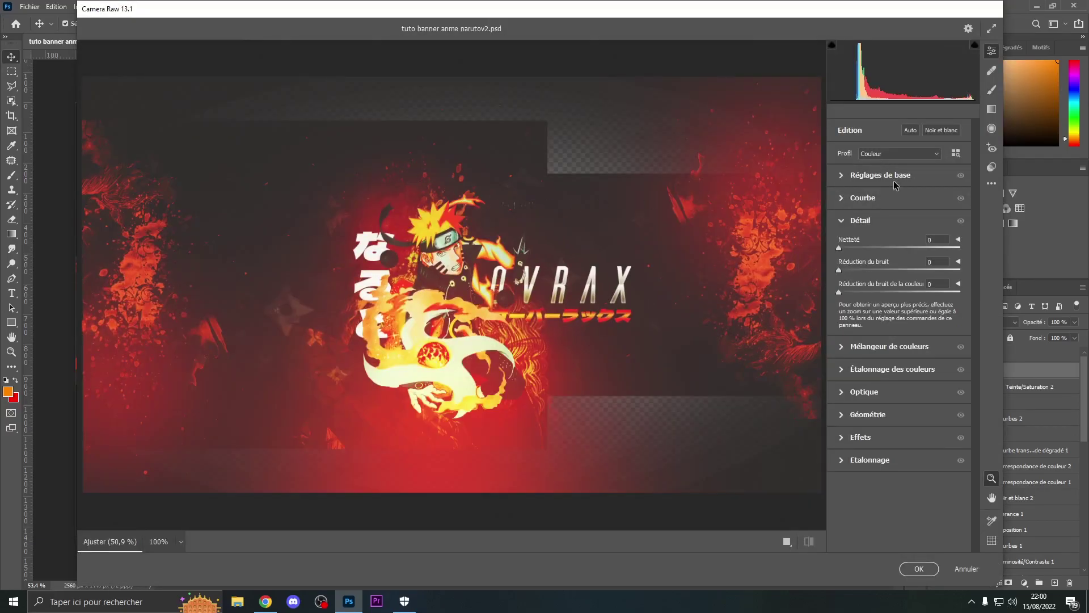
{"action": "left_click", "coordinate": [895, 185]}
{"action": "left_click_drag", "start_coordinate": [900, 220], "coordinate": [909, 283]}
{"action": "left_click_drag", "start_coordinate": [920, 300], "coordinate": [878, 399]}
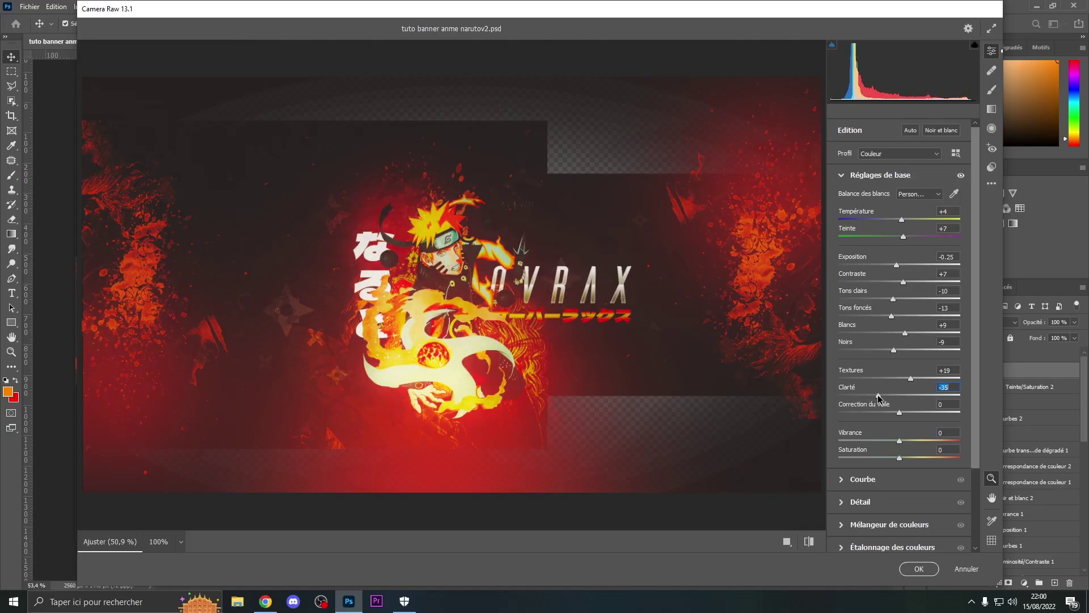
Step: Set the vibrance to +8 and saturation to +4, increase the sharpness (Netteté), and apply the Camera Raw filter
{"action": "left_click_drag", "start_coordinate": [919, 440], "coordinate": [905, 442]}
{"action": "left_click_drag", "start_coordinate": [914, 457], "coordinate": [903, 458]}
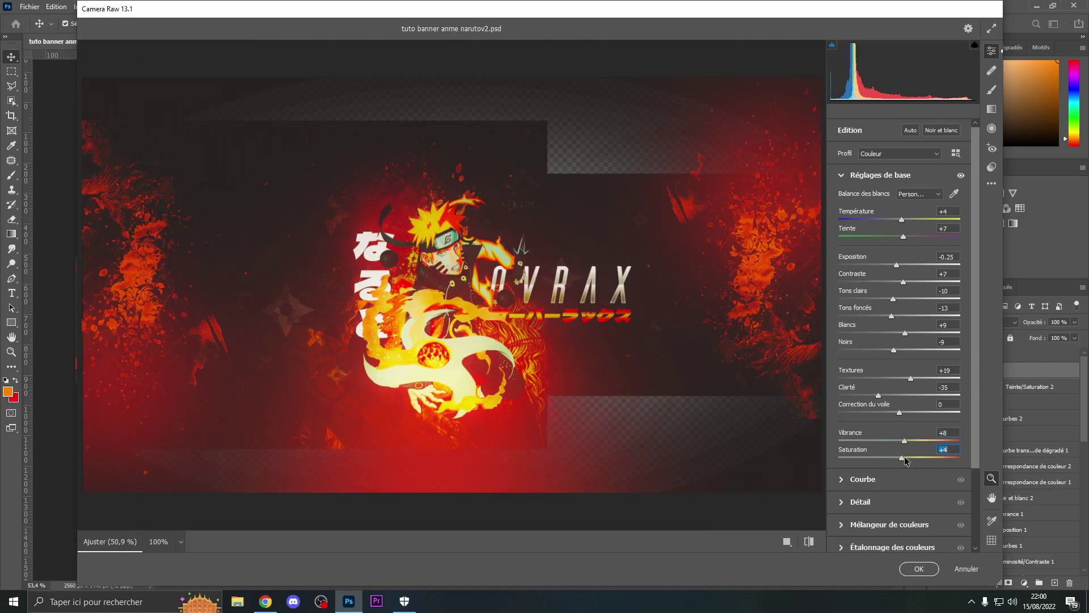
{"action": "left_click", "coordinate": [909, 504]}
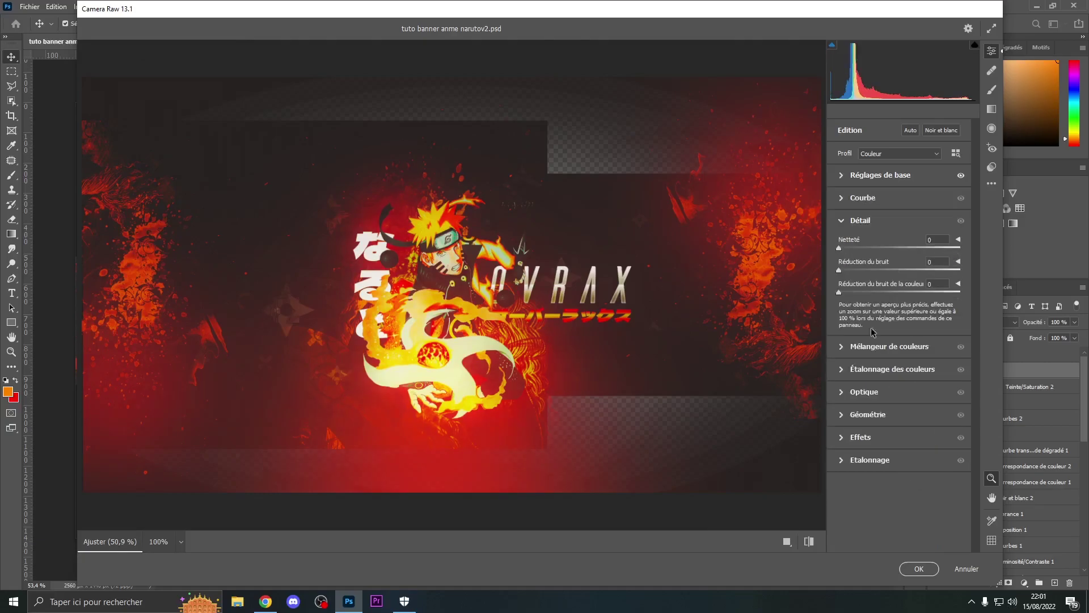
{"action": "left_click", "coordinate": [894, 248]}
{"action": "left_click_drag", "start_coordinate": [895, 250], "coordinate": [892, 251]}
{"action": "left_click", "coordinate": [919, 568]}
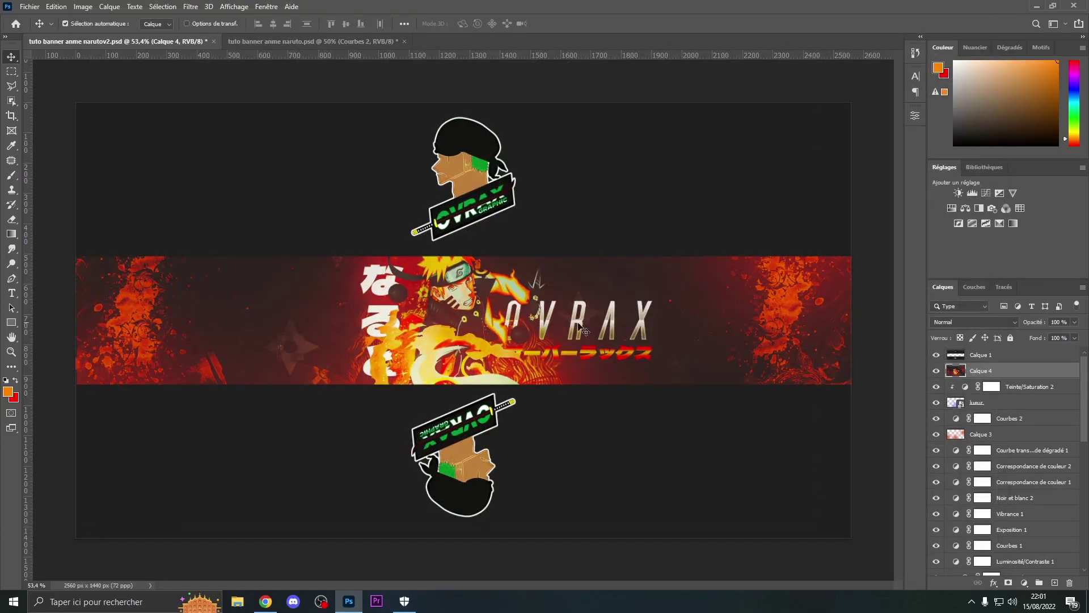
{"action": "scroll", "coordinate": [544, 352], "scroll_direction": "up", "scroll_amount": 2}
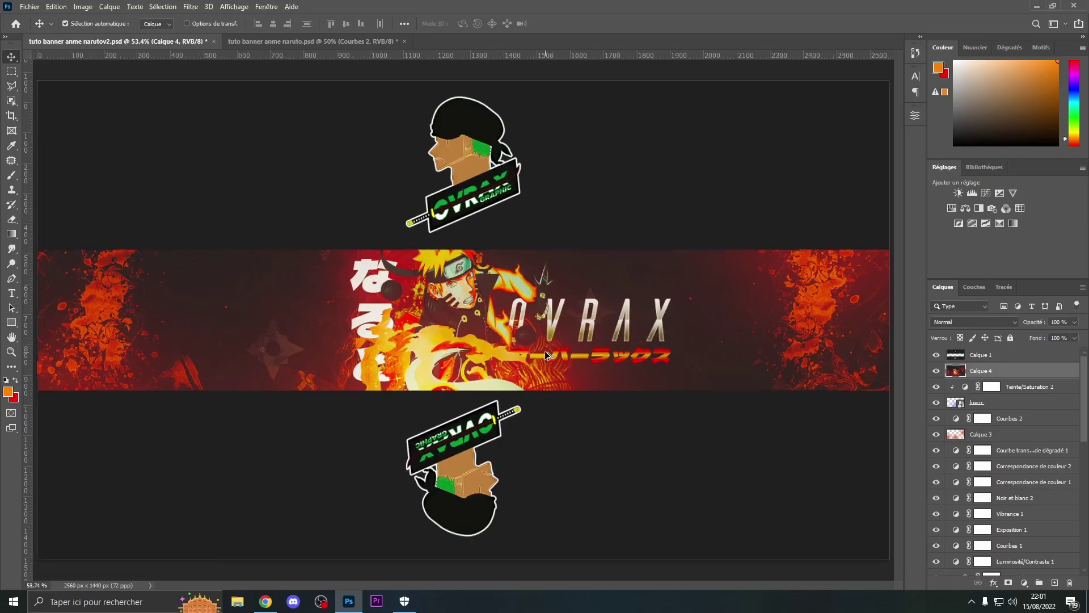
{"action": "scroll", "coordinate": [546, 355], "scroll_direction": "up", "scroll_amount": 1}
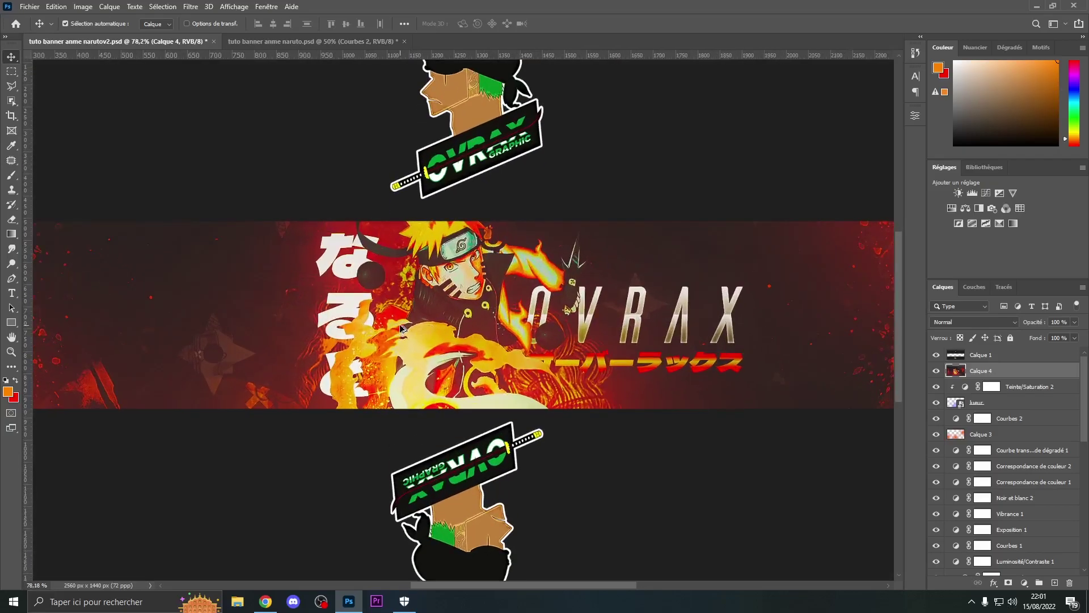
{"action": "scroll", "coordinate": [535, 274], "scroll_direction": "down", "scroll_amount": 2}
{"action": "scroll", "coordinate": [536, 274], "scroll_direction": "up", "scroll_amount": 1}
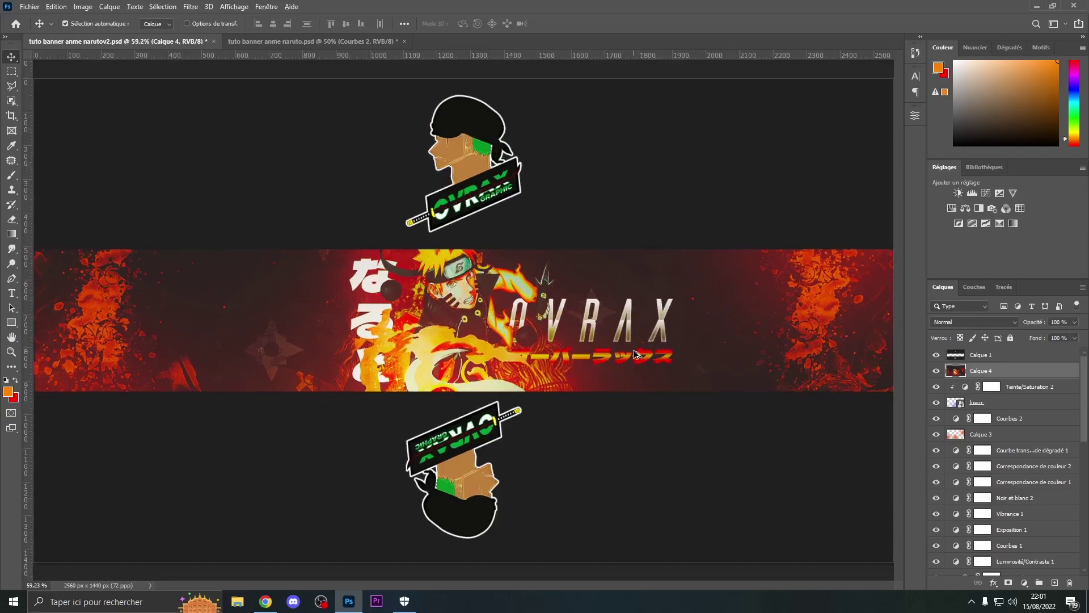
{"action": "scroll", "coordinate": [637, 355], "scroll_direction": "down", "scroll_amount": 1}
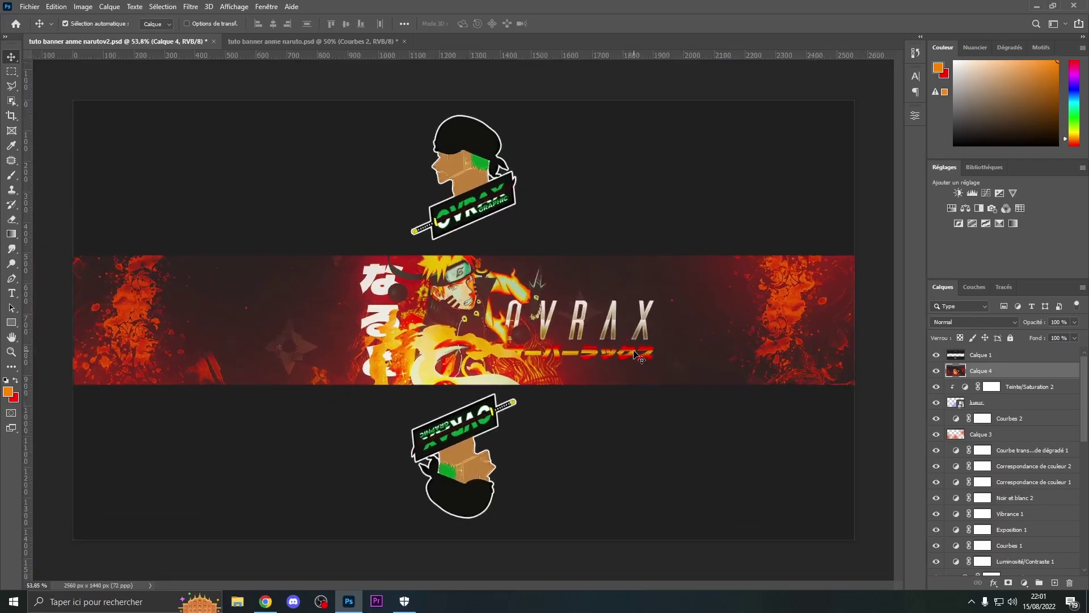